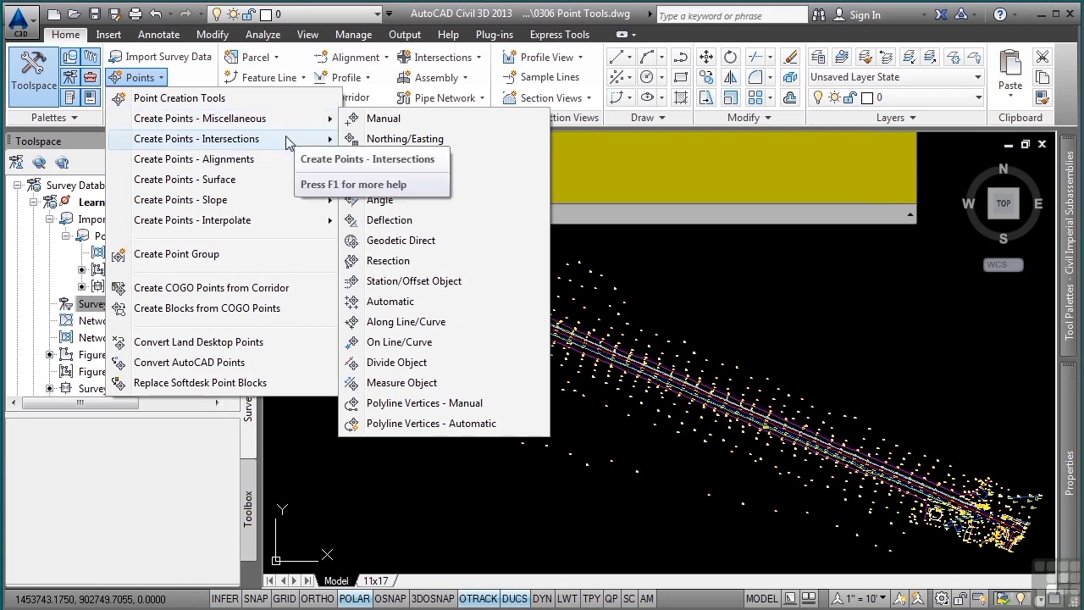
Open the Point Creation Tools for creating points in the survey drawing
mouse_move(286, 148)
mouse_move(282, 174)
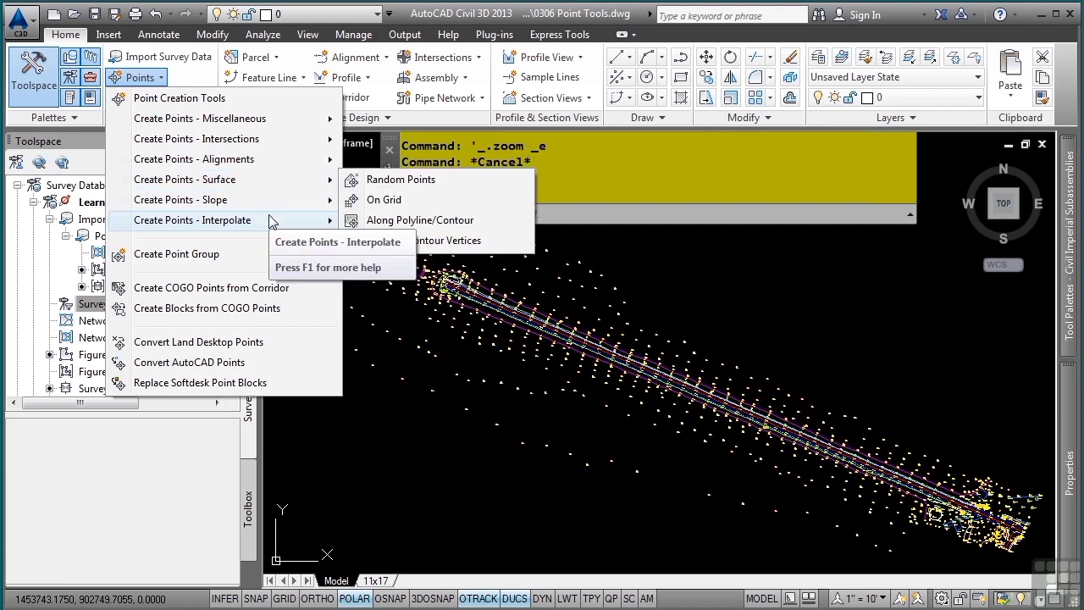
mouse_move(273, 209)
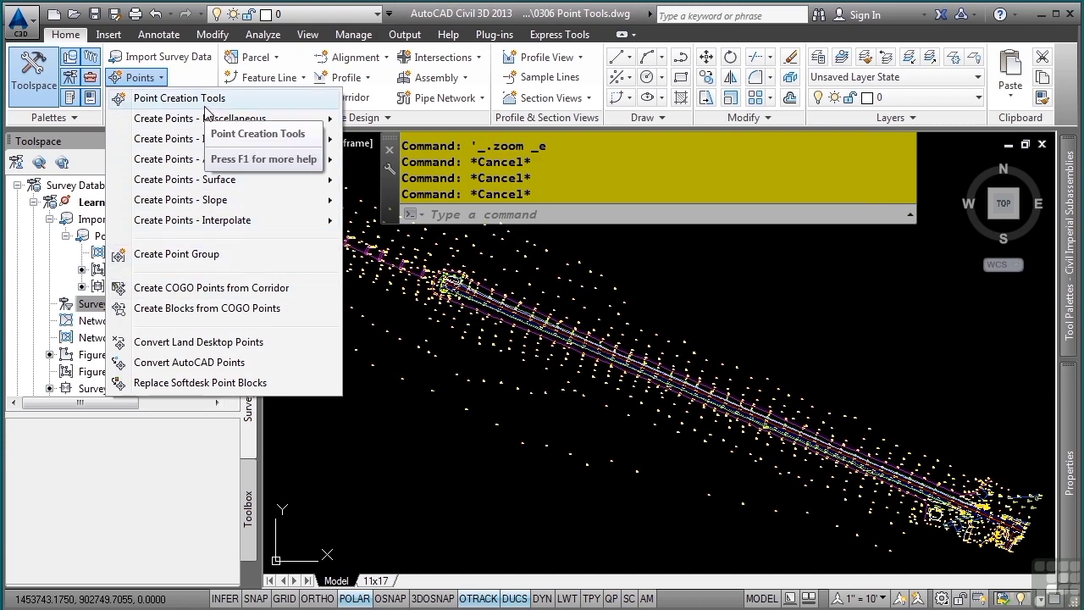
mouse_move(218, 127)
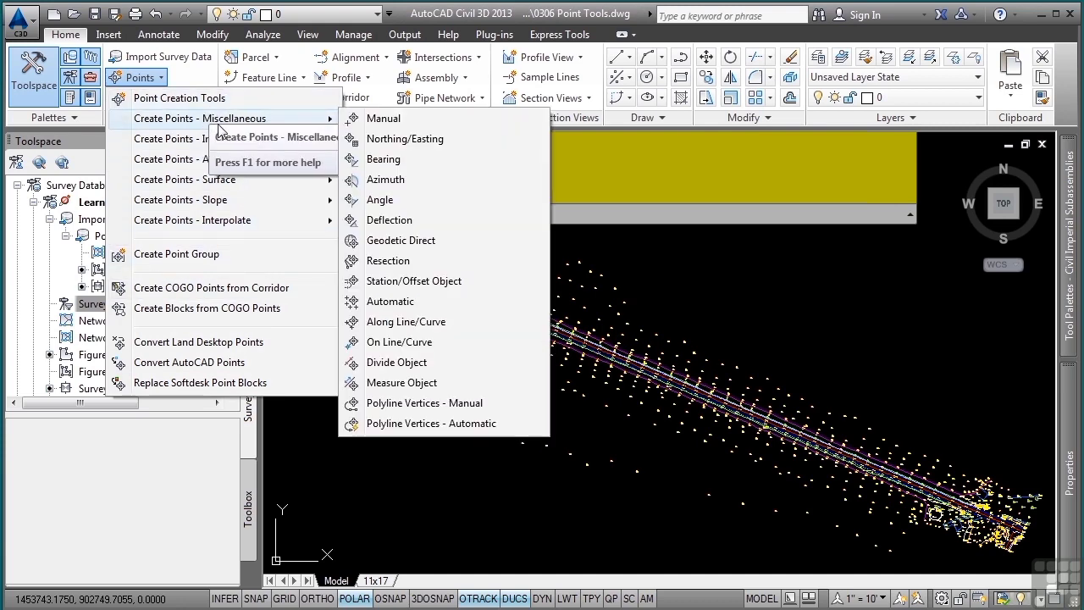
click(218, 98)
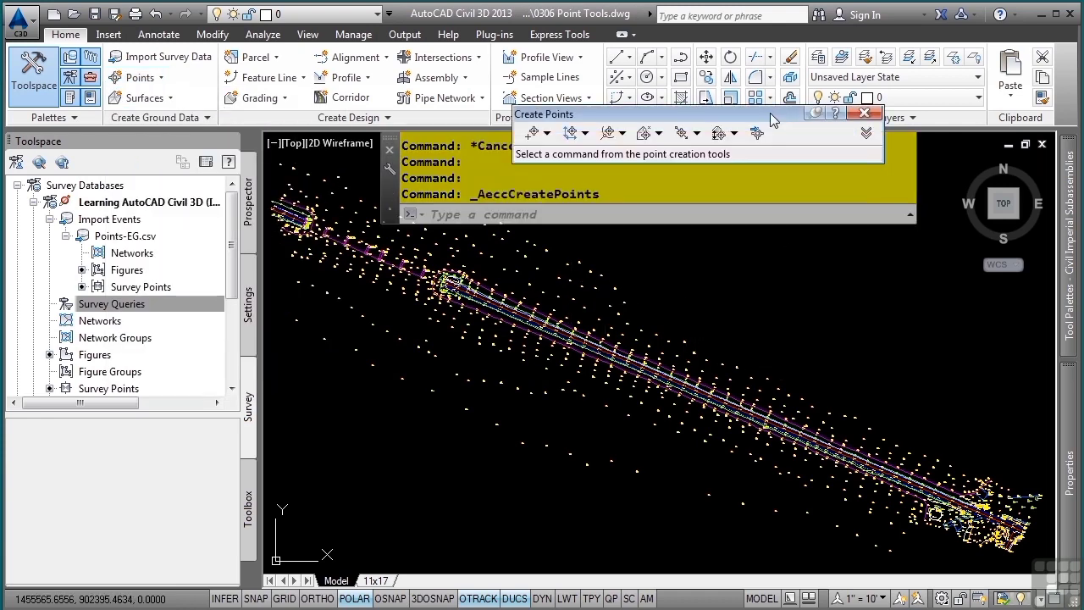
Examine the Default Layer, Points Creation and Point Identity settings of the point creation tools, and collapse the settings again
click(865, 134)
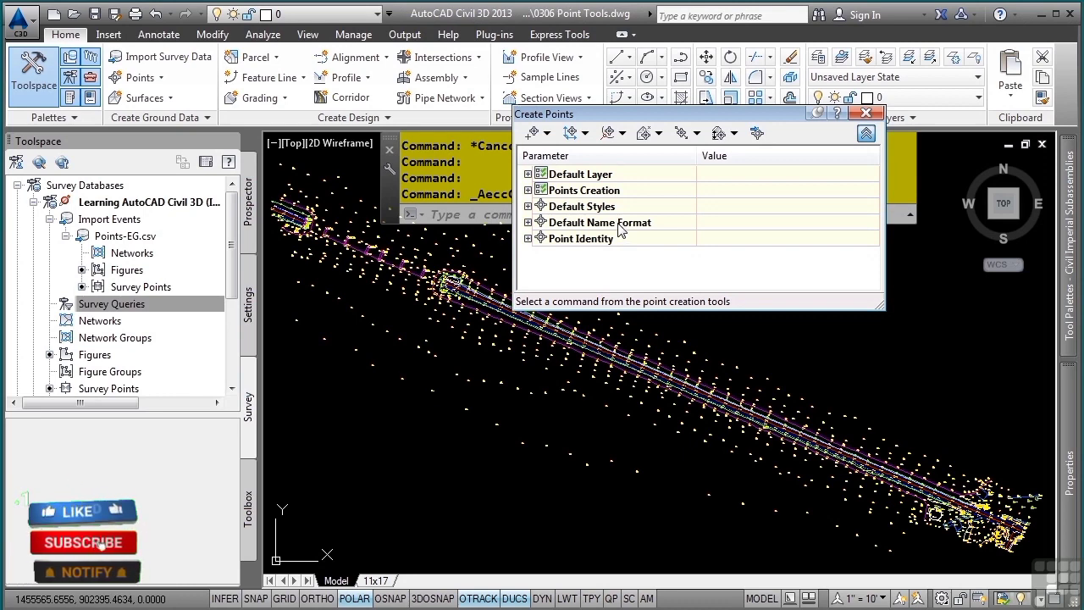
click(527, 173)
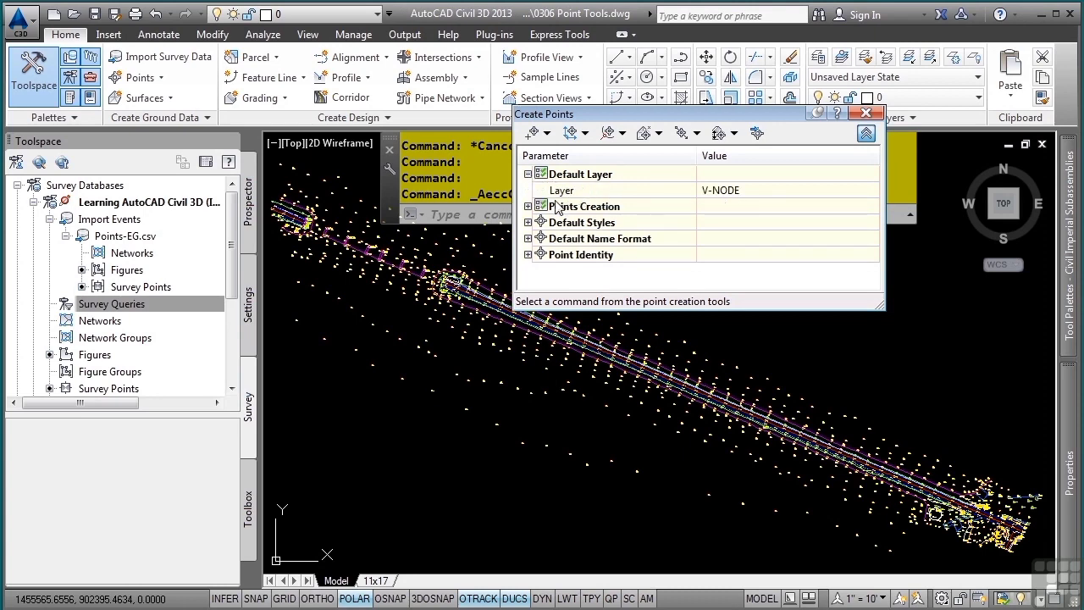
click(528, 206)
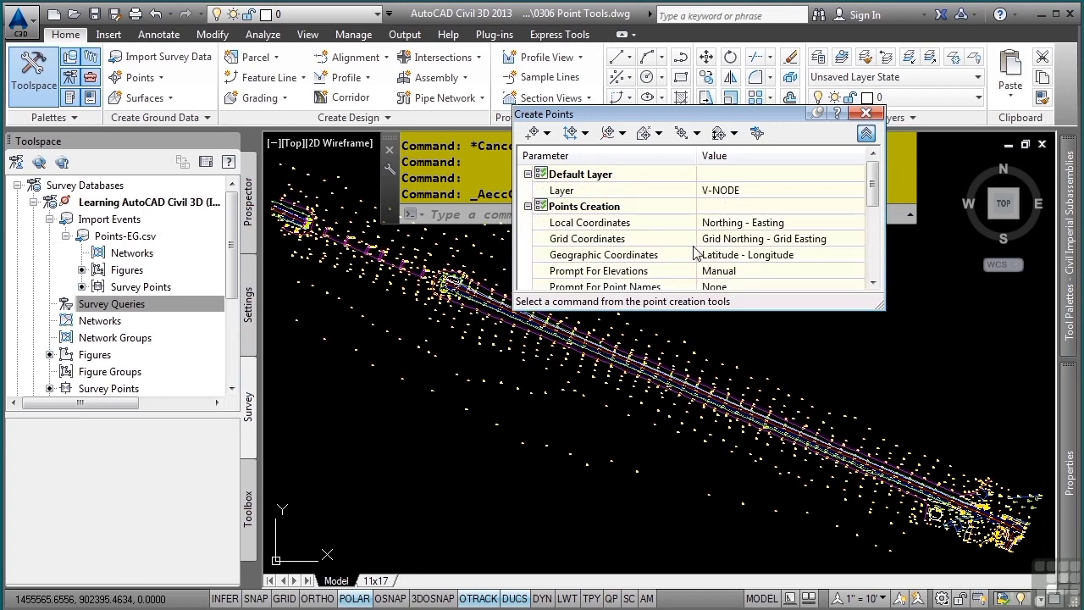
scroll(761, 231, down, 3)
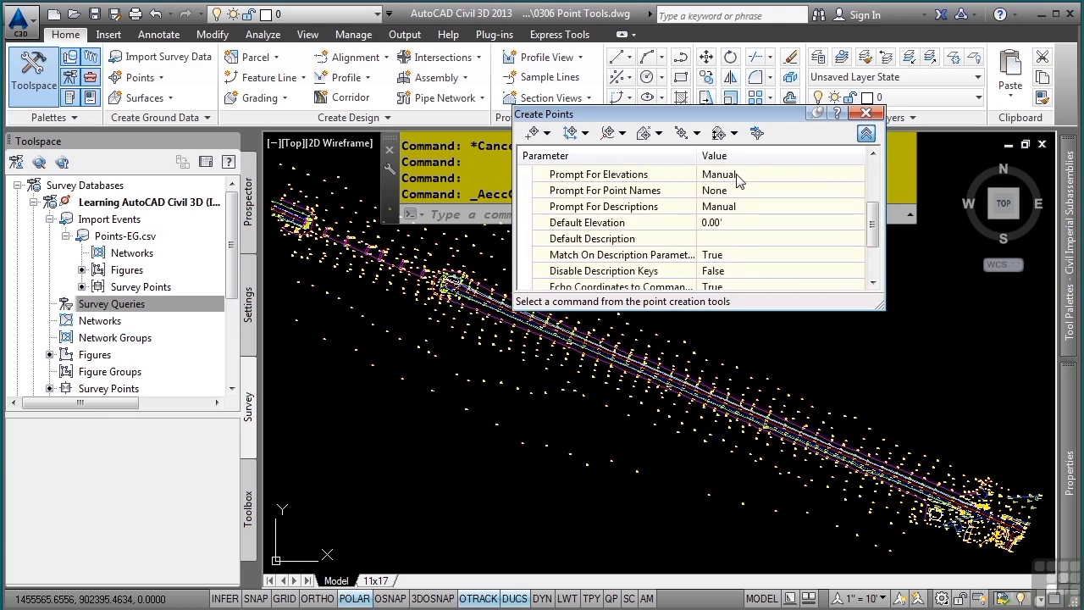
scroll(658, 218, down, 2)
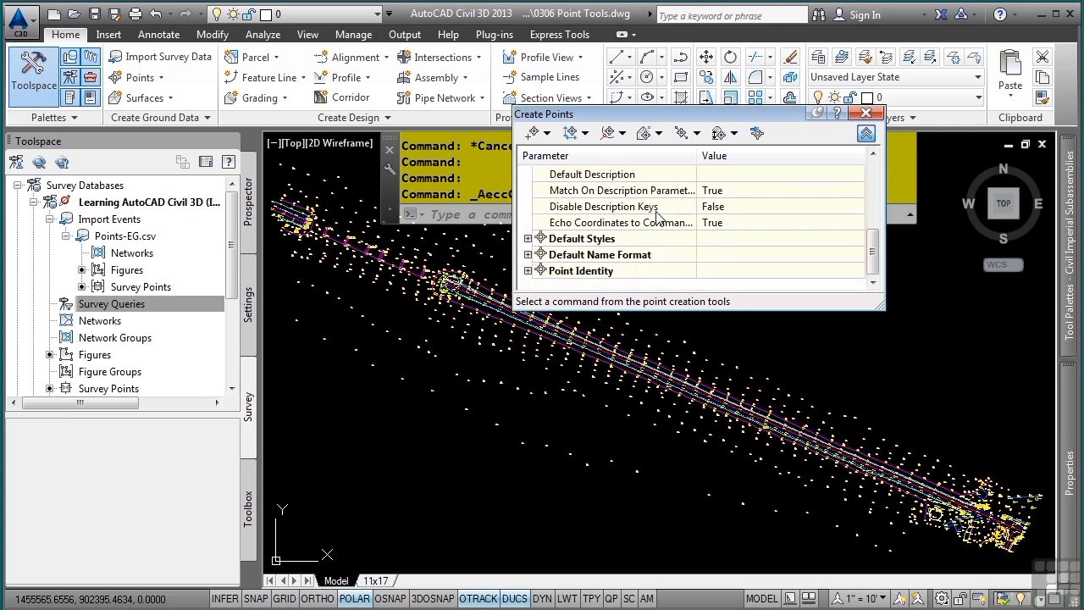
click(528, 270)
scroll(611, 286, down, 2)
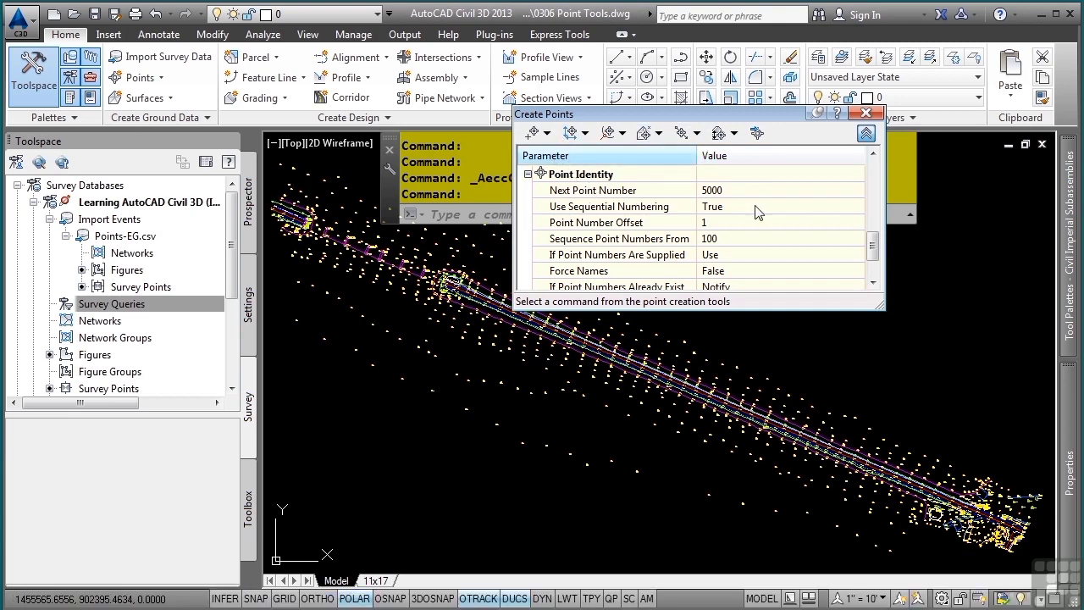
click(865, 133)
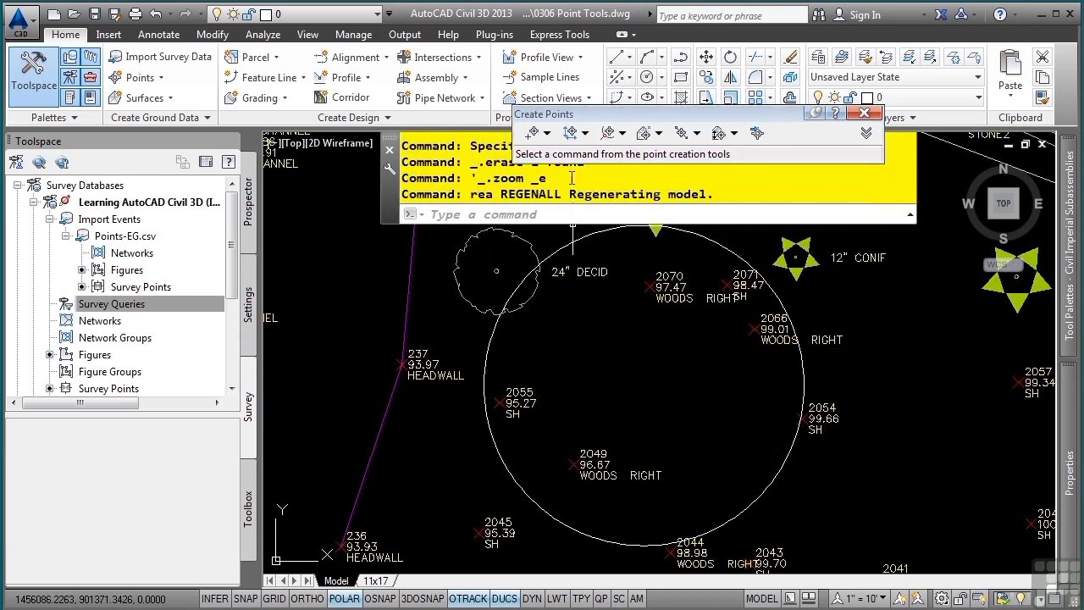
Start a manual point and locate it at northing 901350.3916 and easting 1456095.4408
click(547, 132)
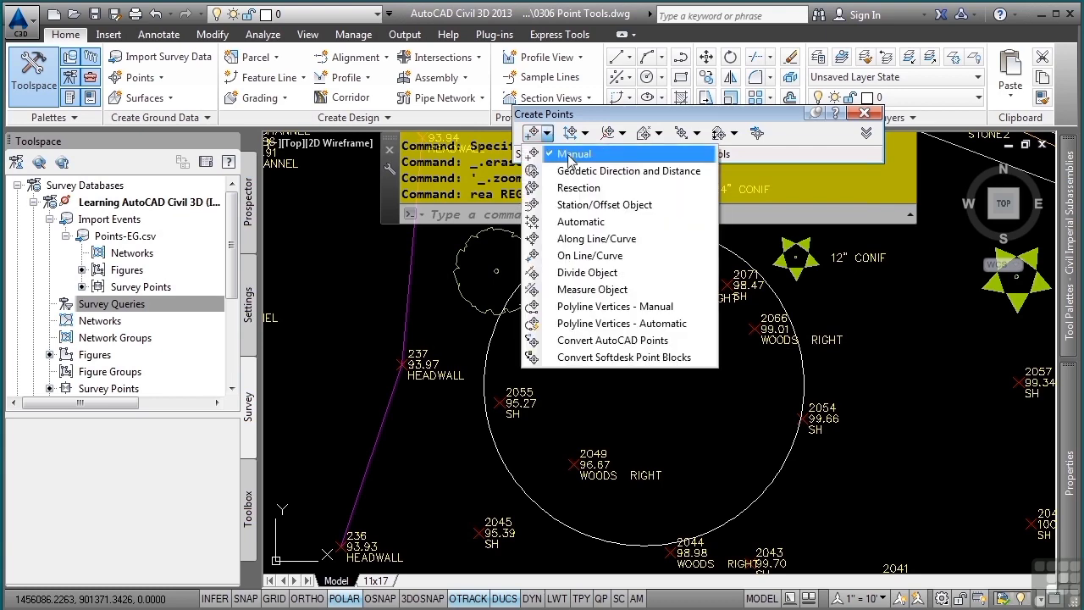
click(572, 156)
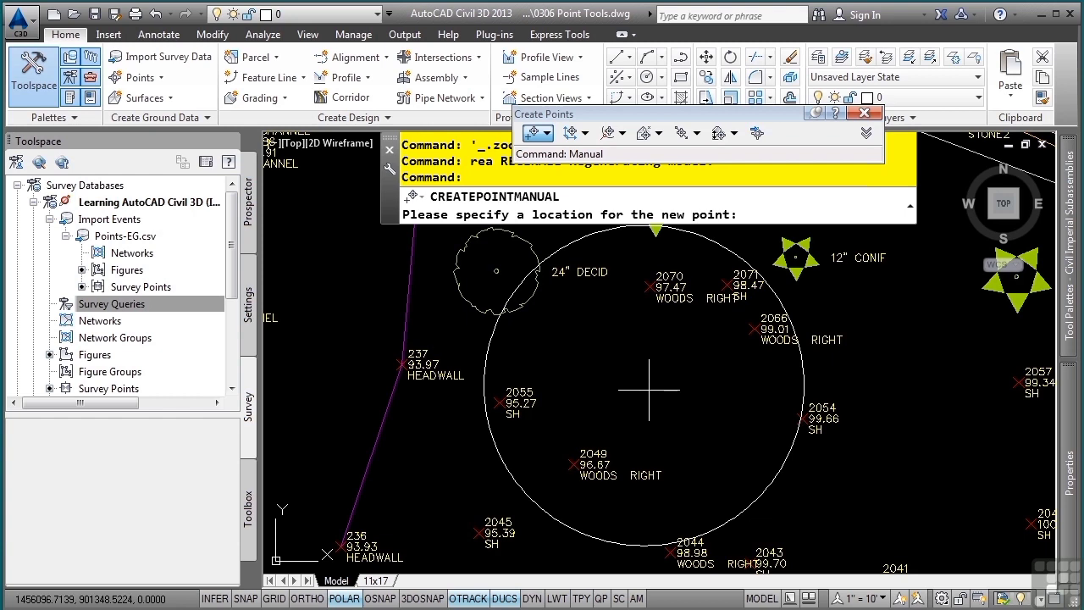
text(')
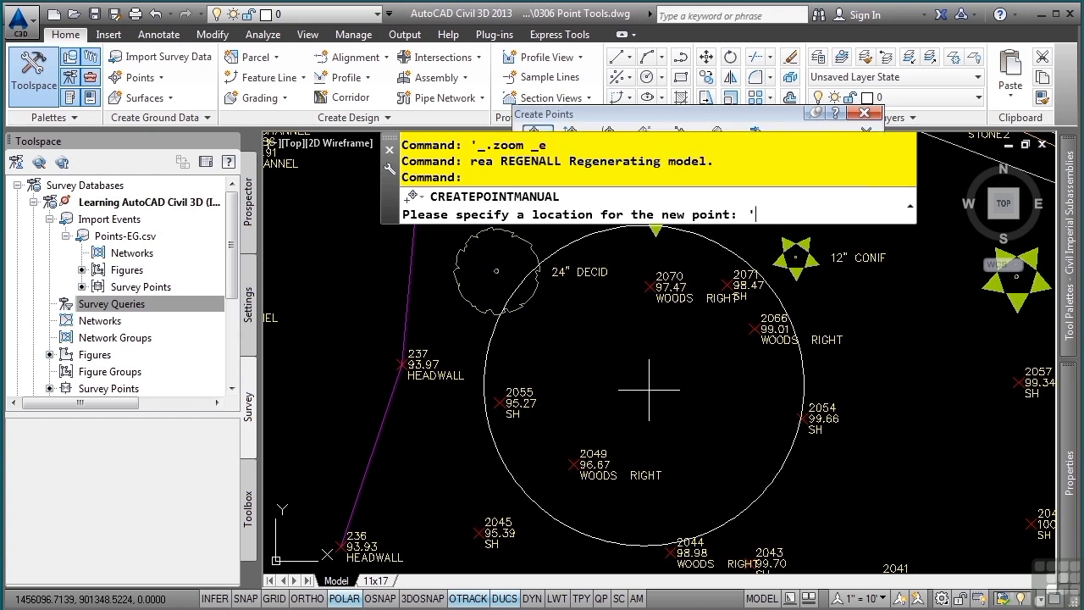
text(ne)
key(Return)
text(901)
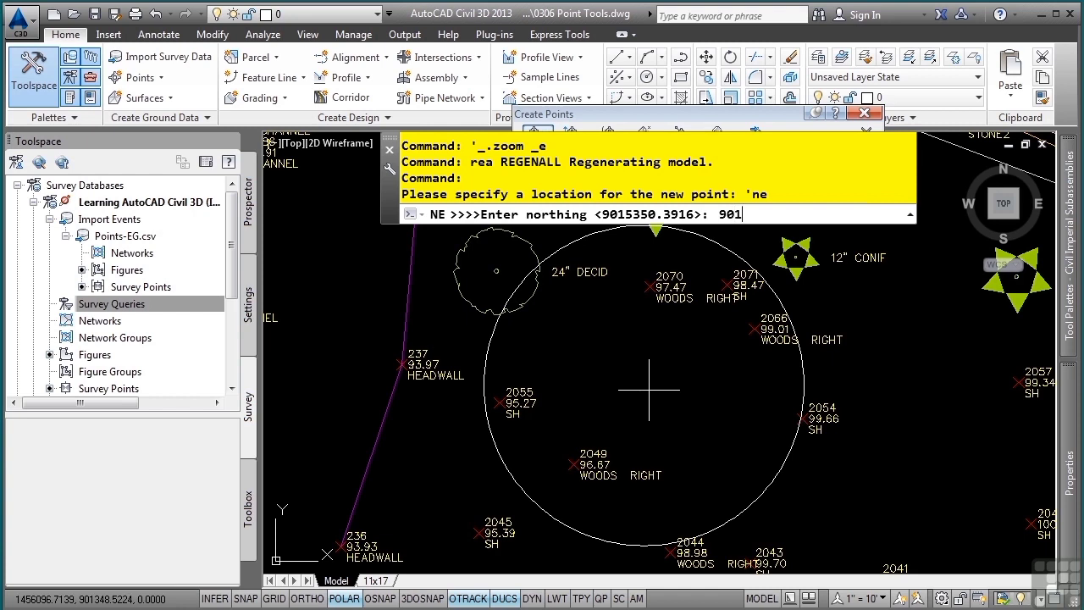
text(350.3916)
key(Return)
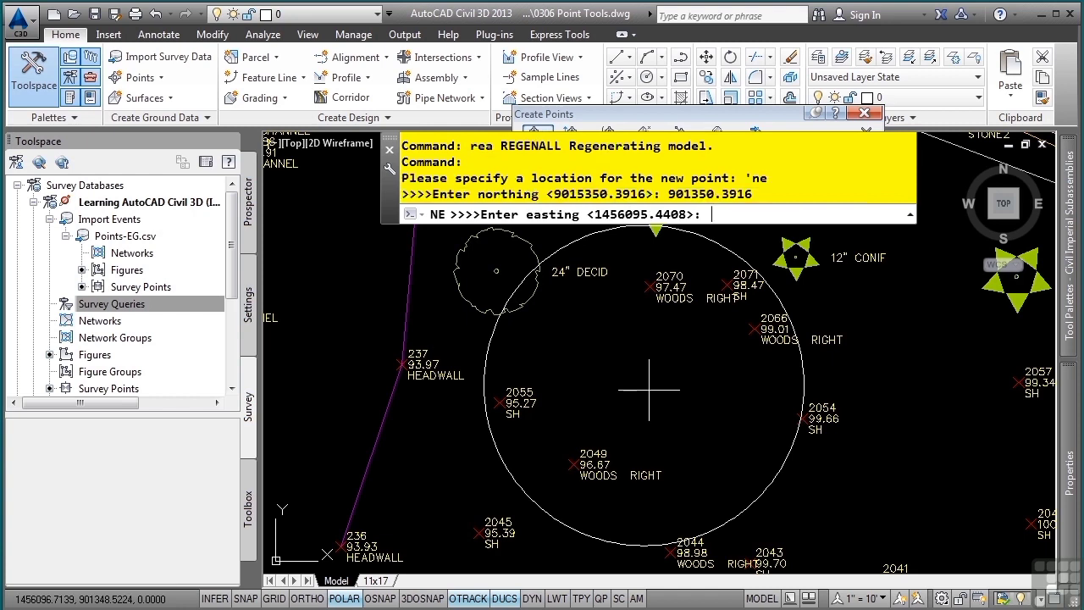
text(1456095.4408)
key(Return)
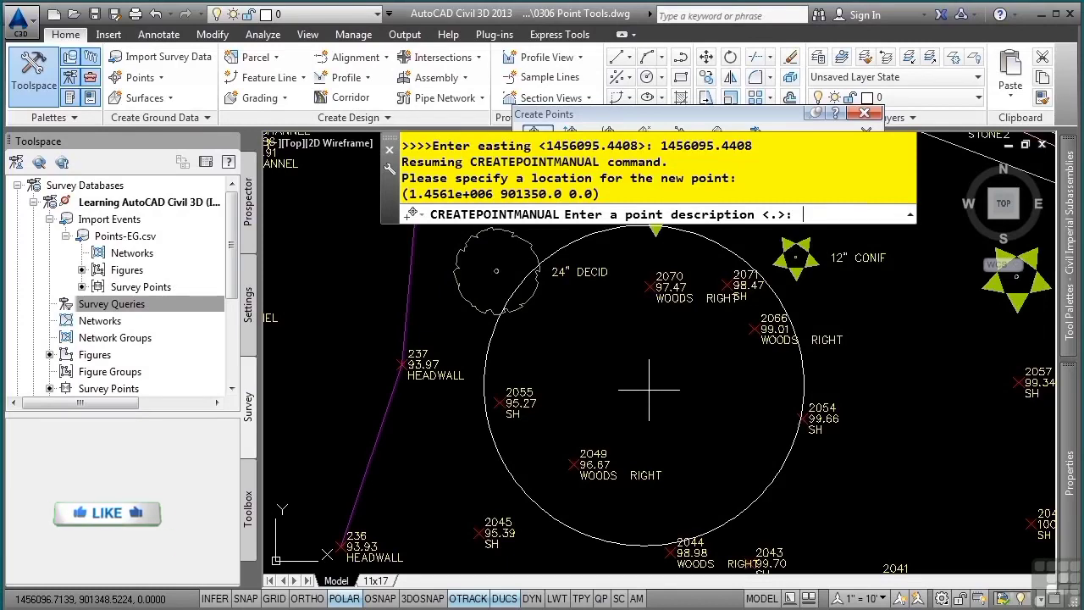
Give the new point the description DECID 6 and elevation 97.32, and end manual point creation
text(DECID )
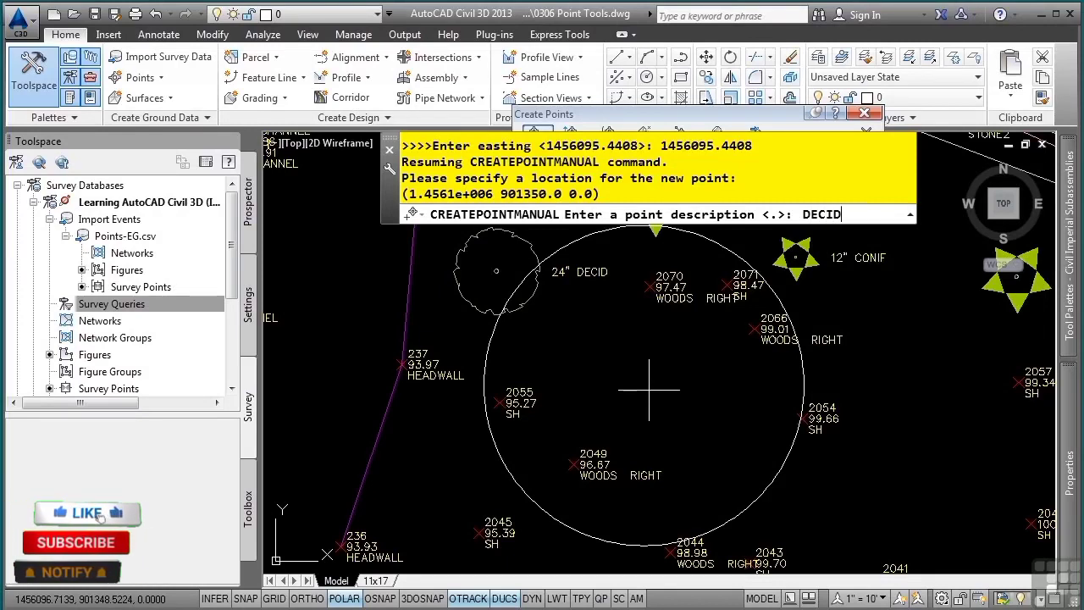
text(6)
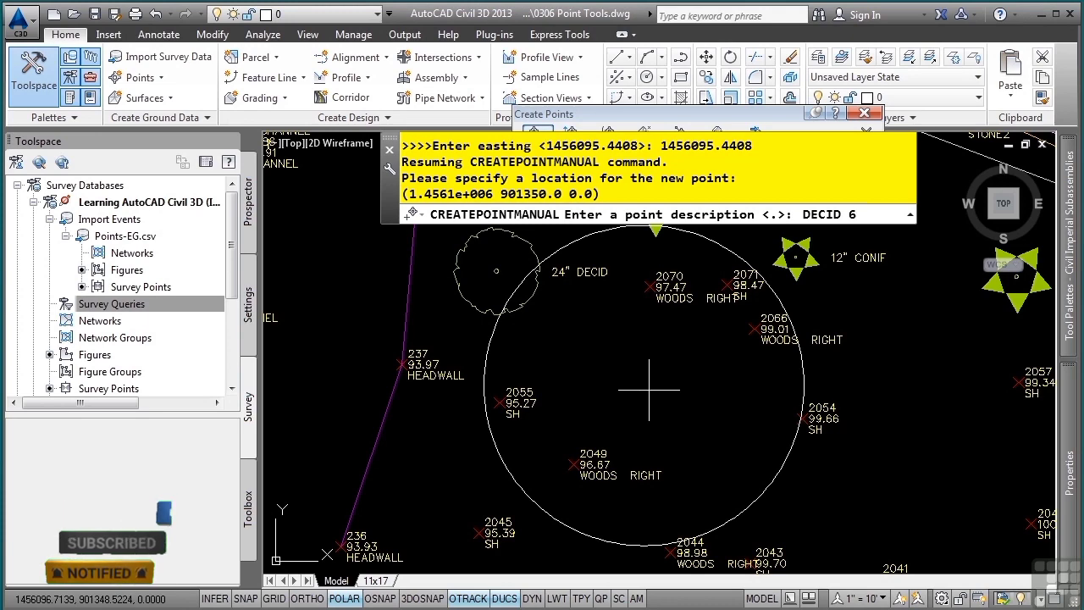
key(Return)
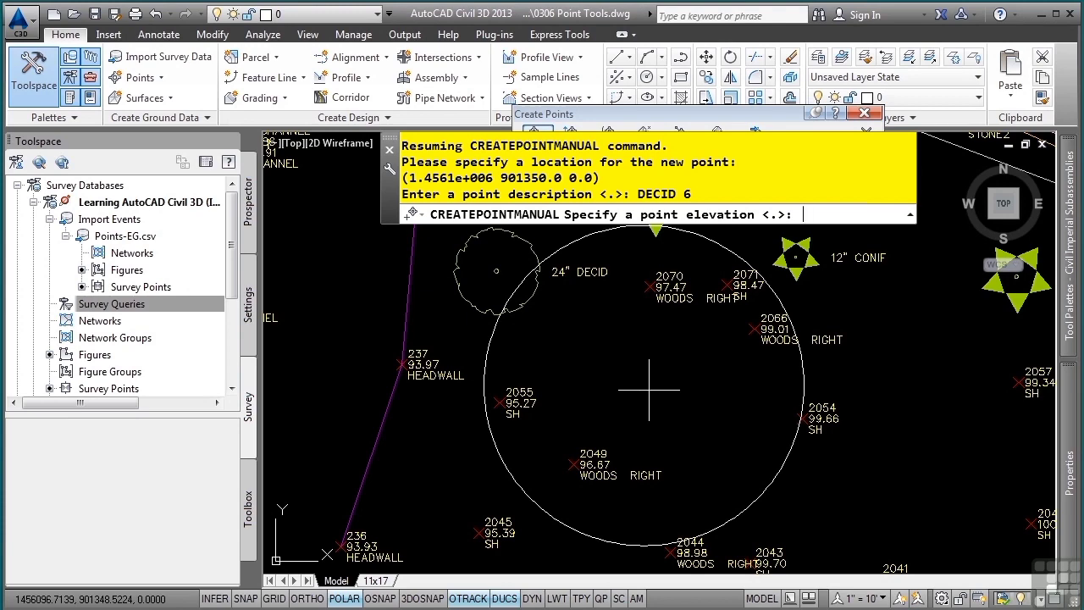
text(97.32)
key(Return)
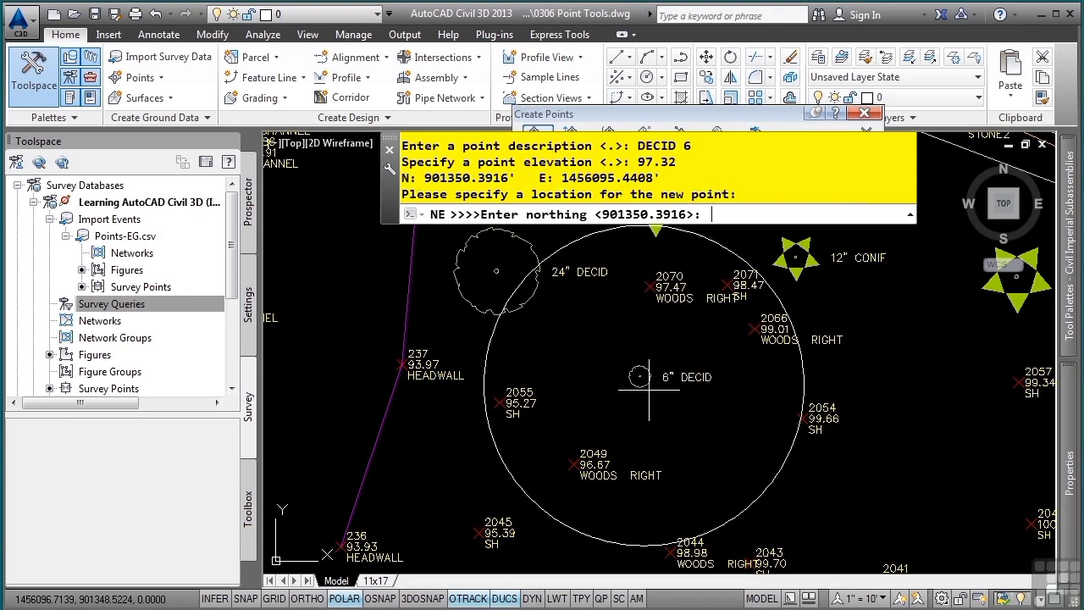
scroll(667, 388, up, 2)
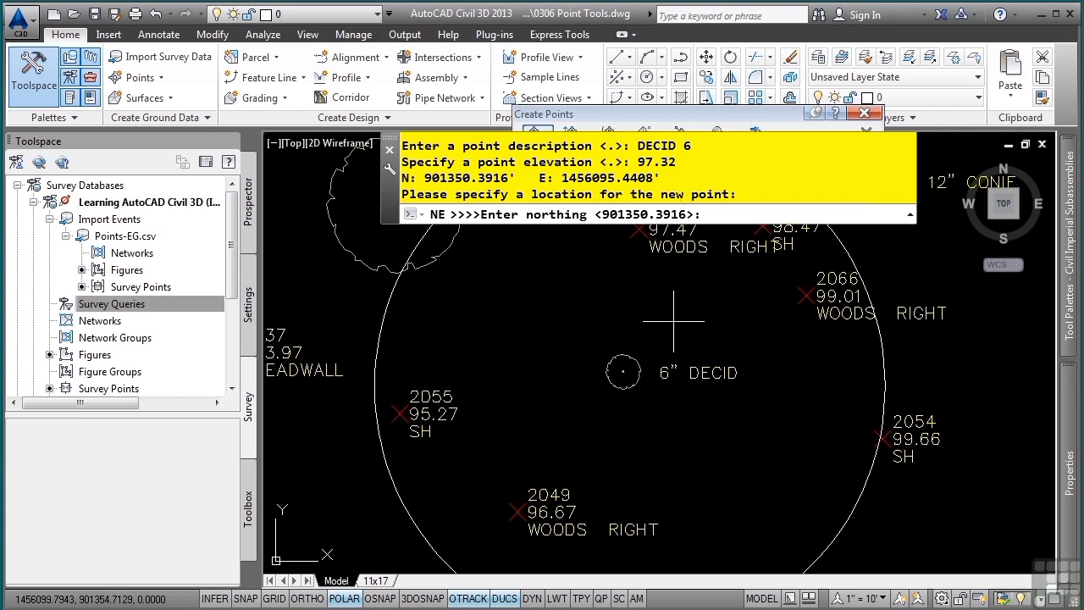
key(Escape)
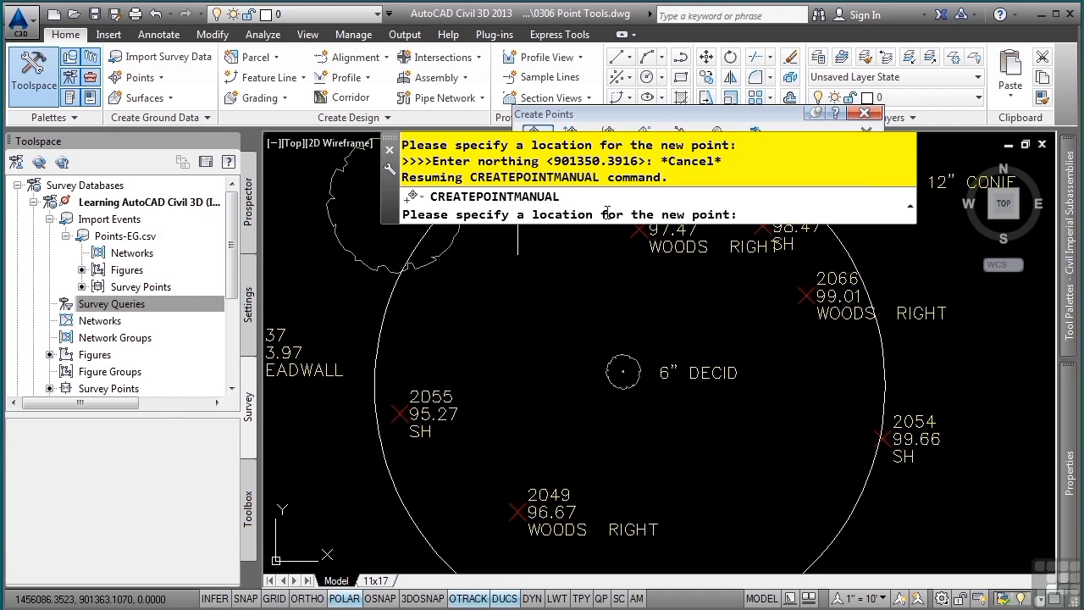
key(Escape)
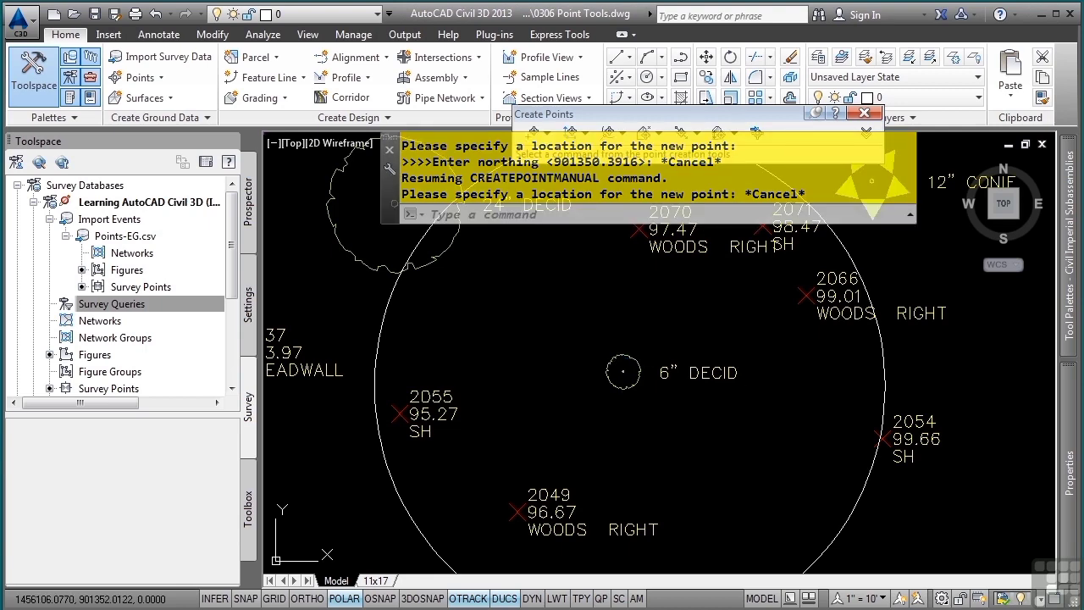
Start a Distance/Distance intersection point with object snap on, using building point 441 as the first radial point with radius 8.9
middle_click(745, 352)
middle_click(745, 352)
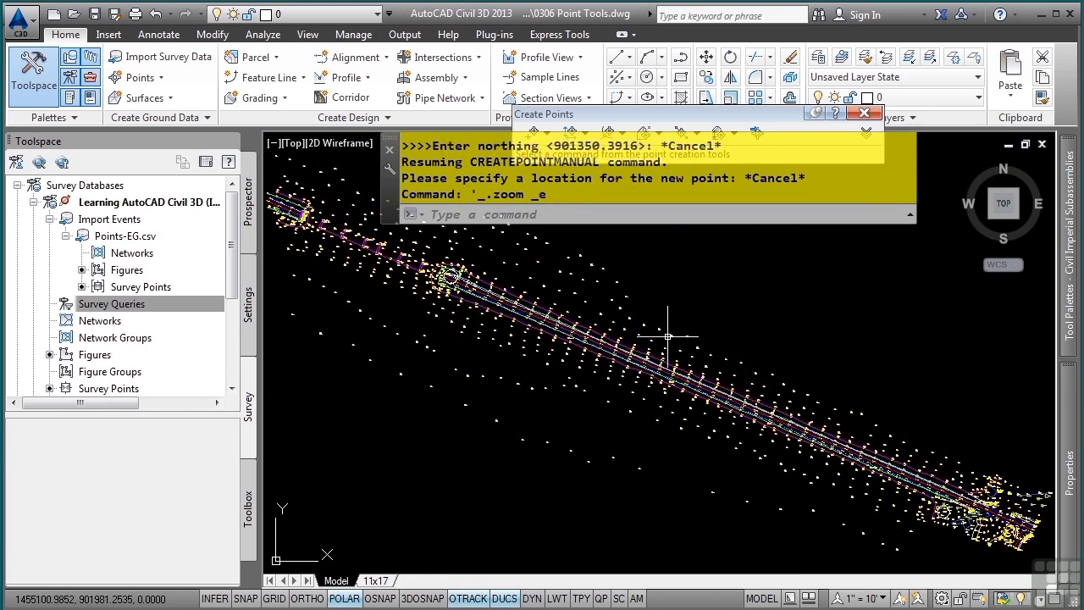
mouse_move(668, 336)
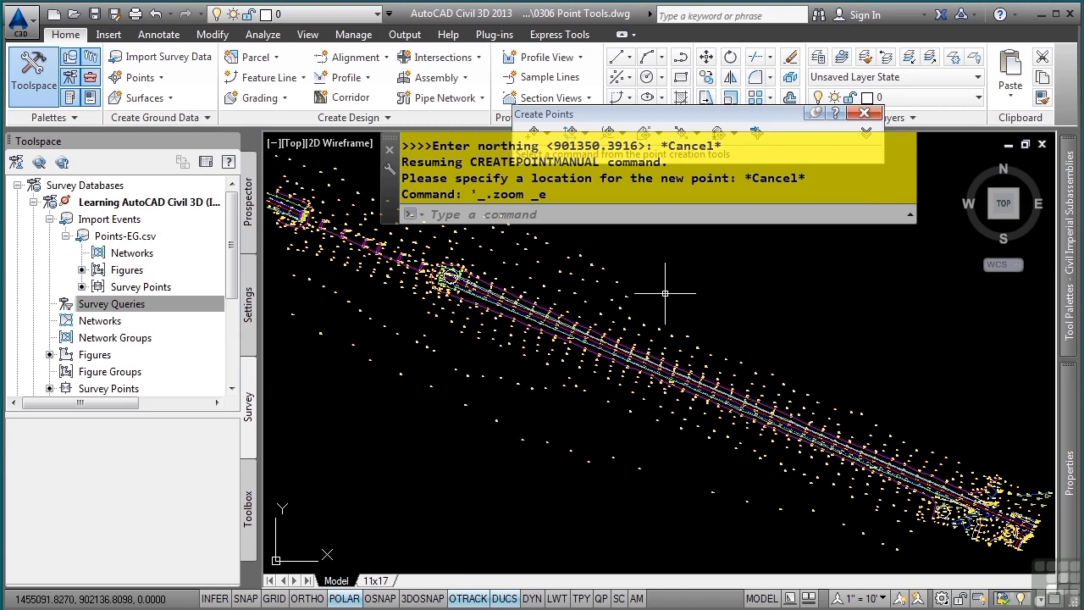
scroll(431, 276, up, 10)
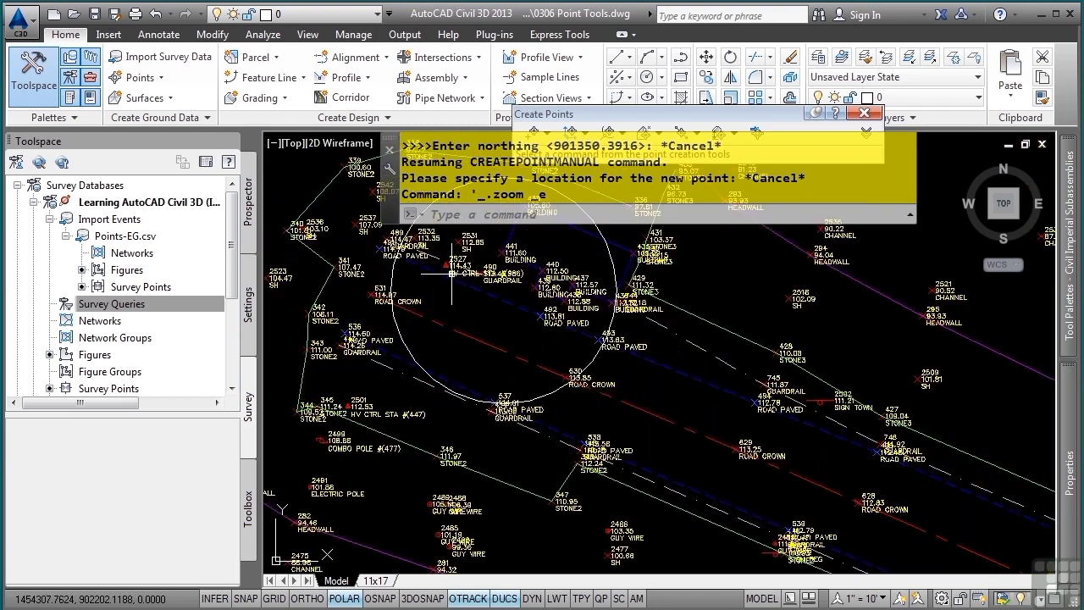
scroll(444, 274, up, 5)
middle_drag(495, 362, 530, 424)
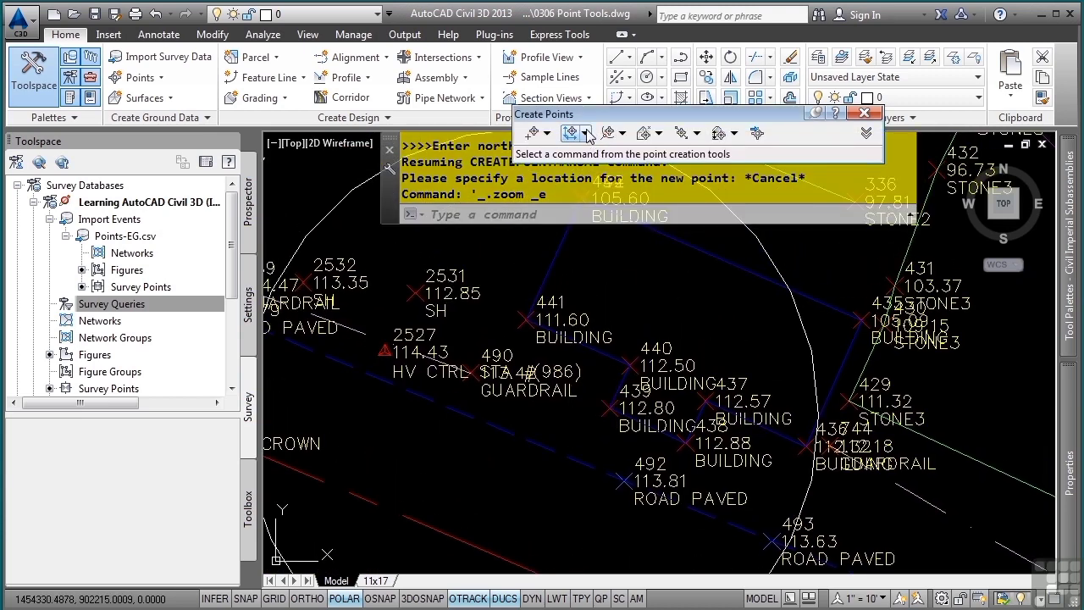
click(585, 133)
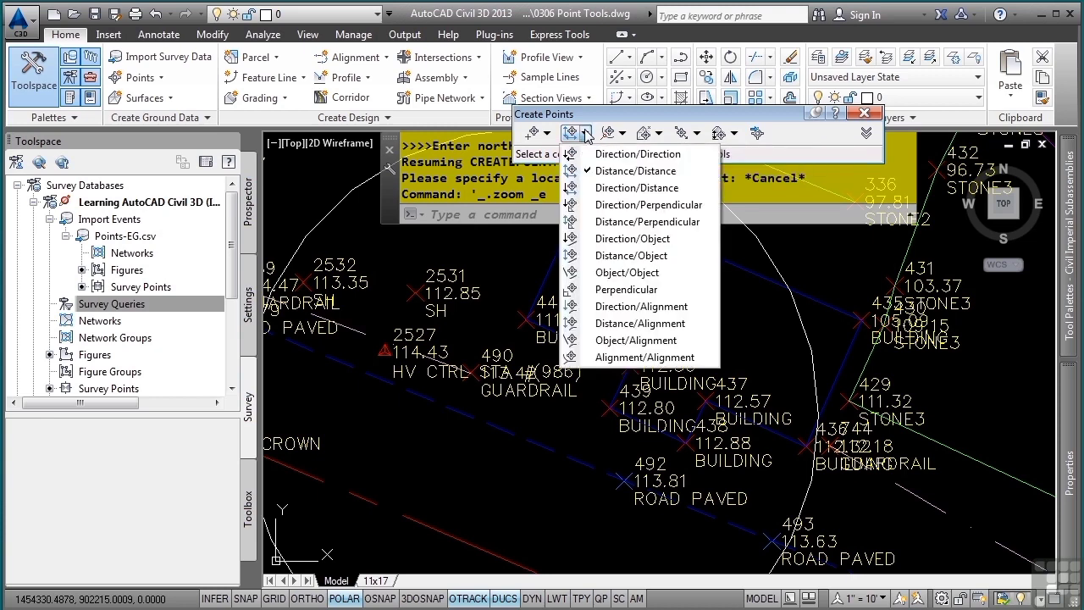
click(635, 170)
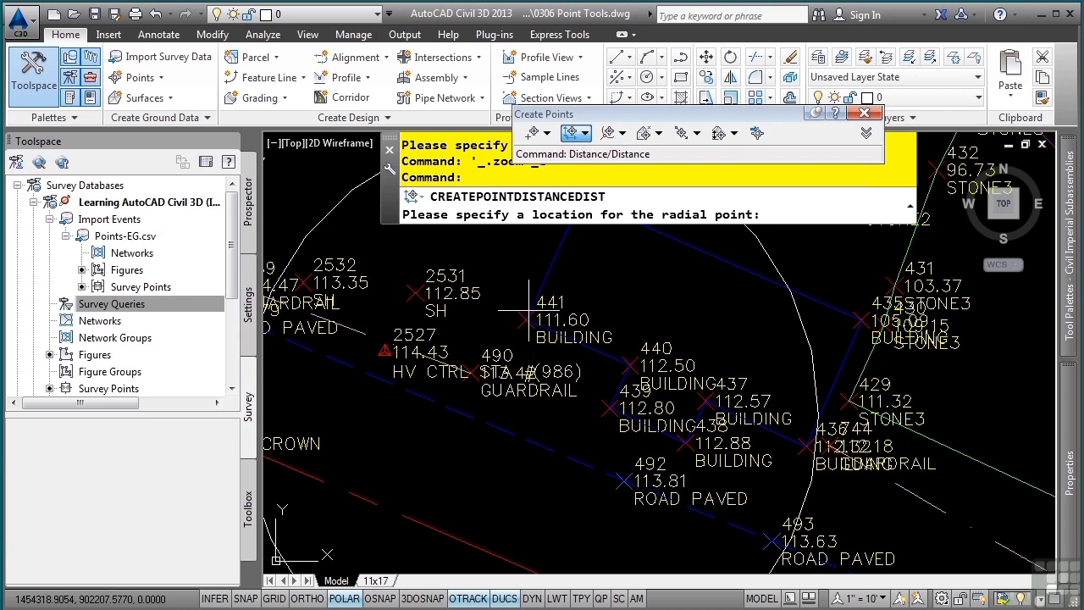
click(382, 599)
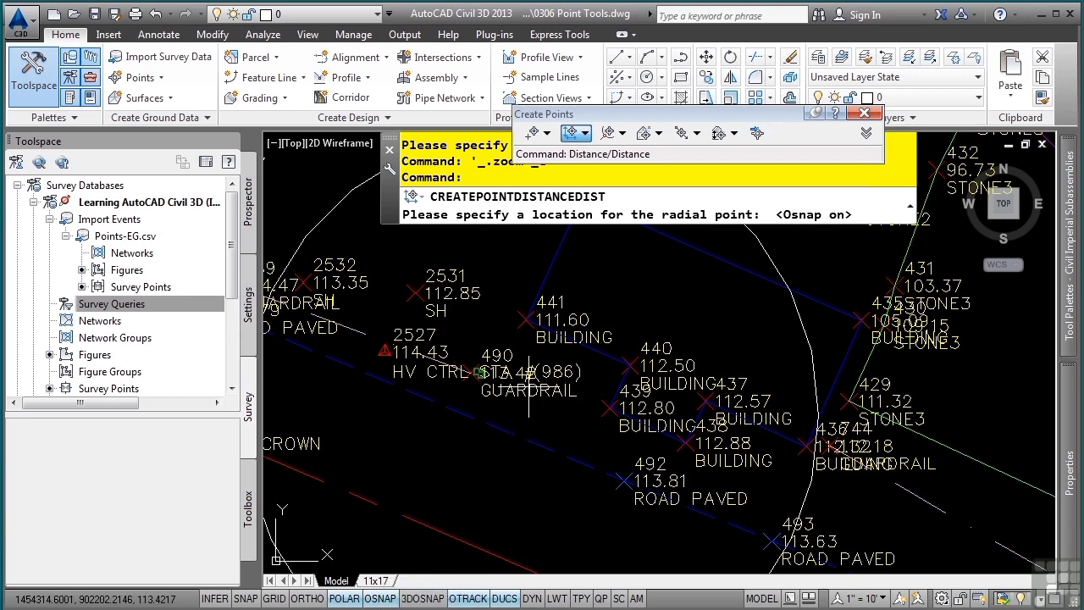
click(523, 326)
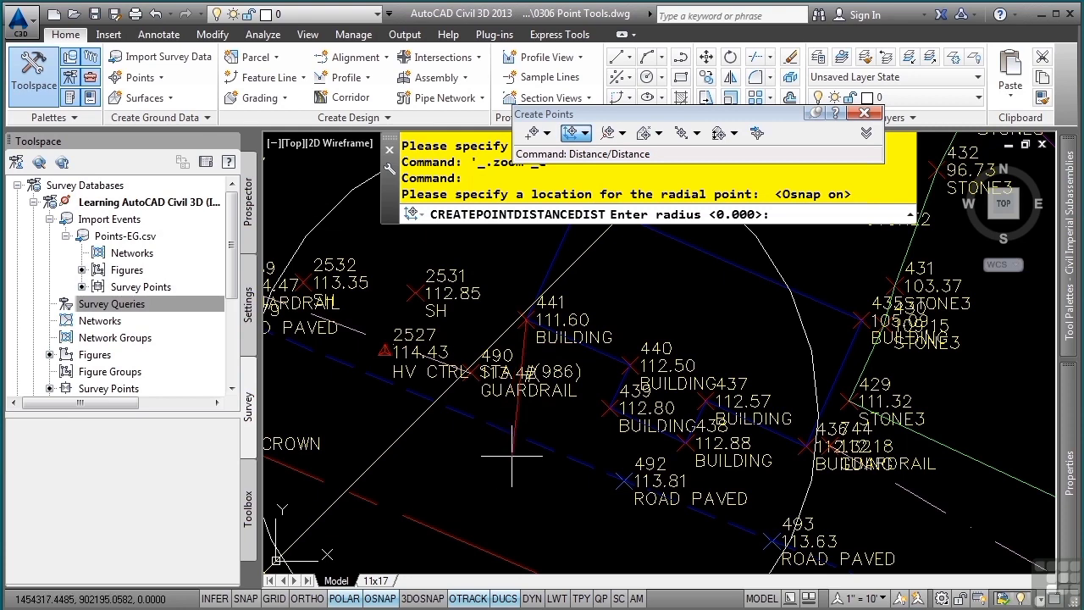
text(8.9)
key(Return)
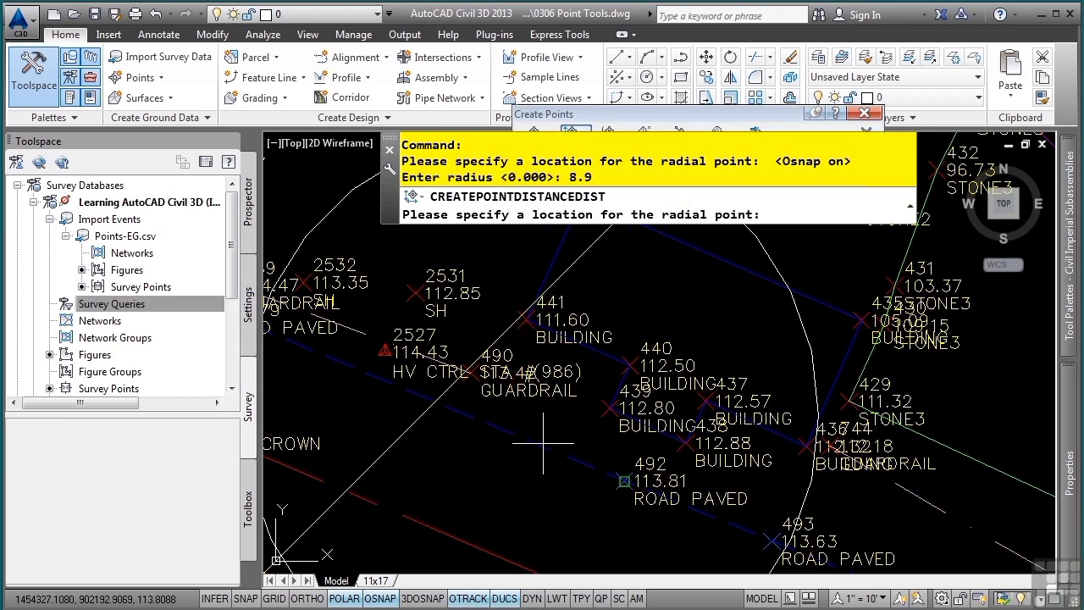
Set building point 439 as the second radial point with radius 7.6 and pick the intersection southwest of the building
click(598, 413)
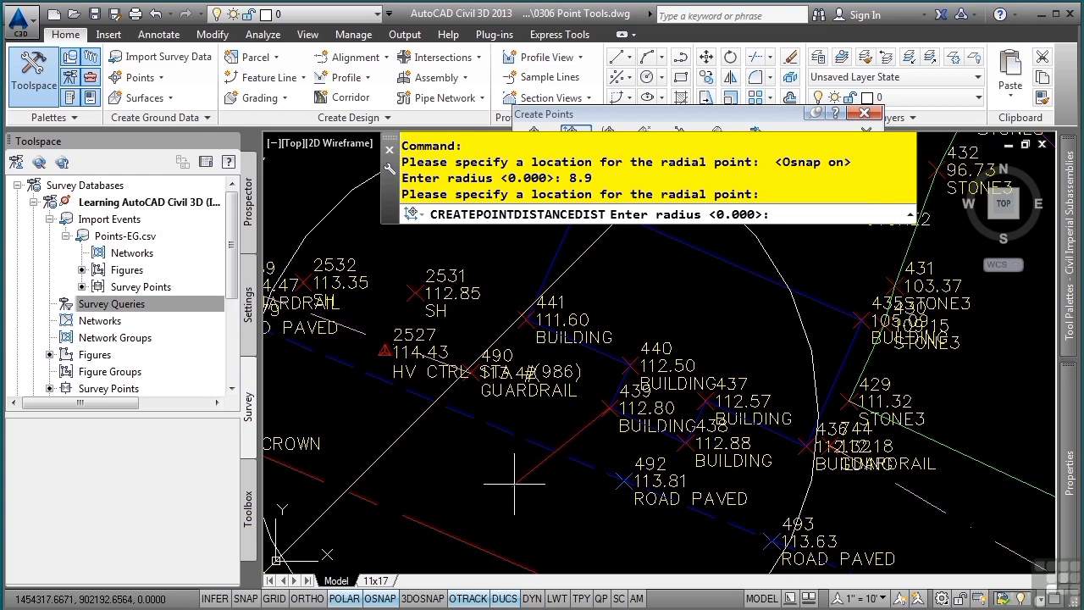
text(7.6)
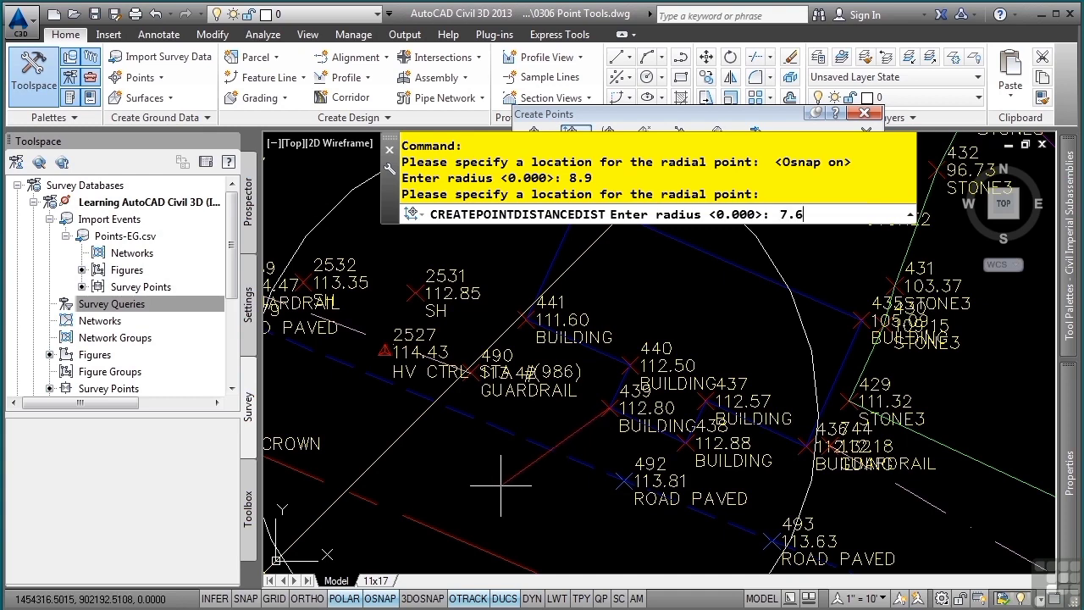
key(Return)
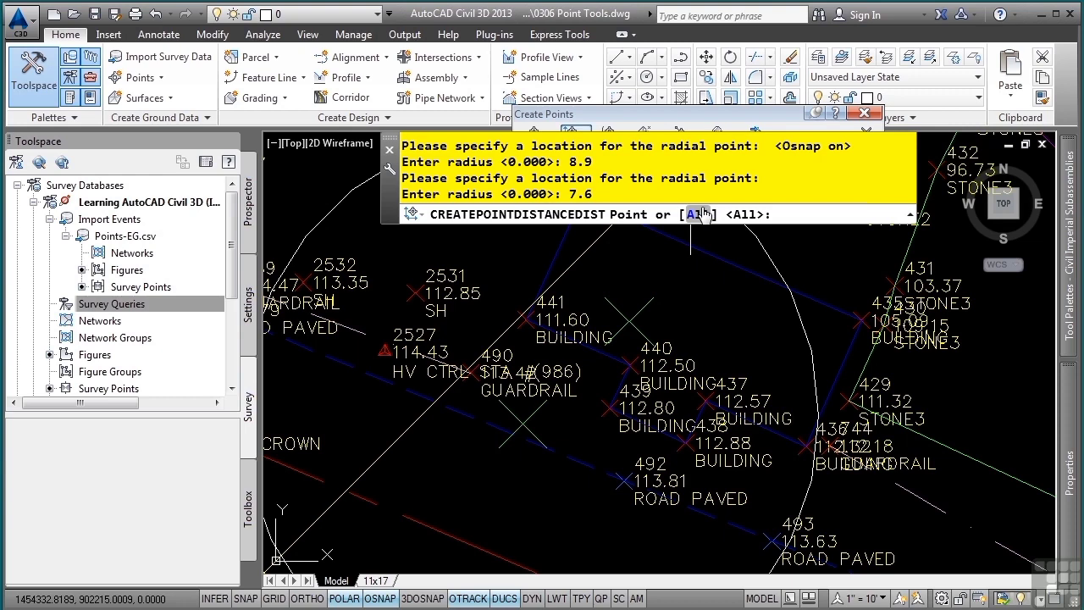
click(526, 421)
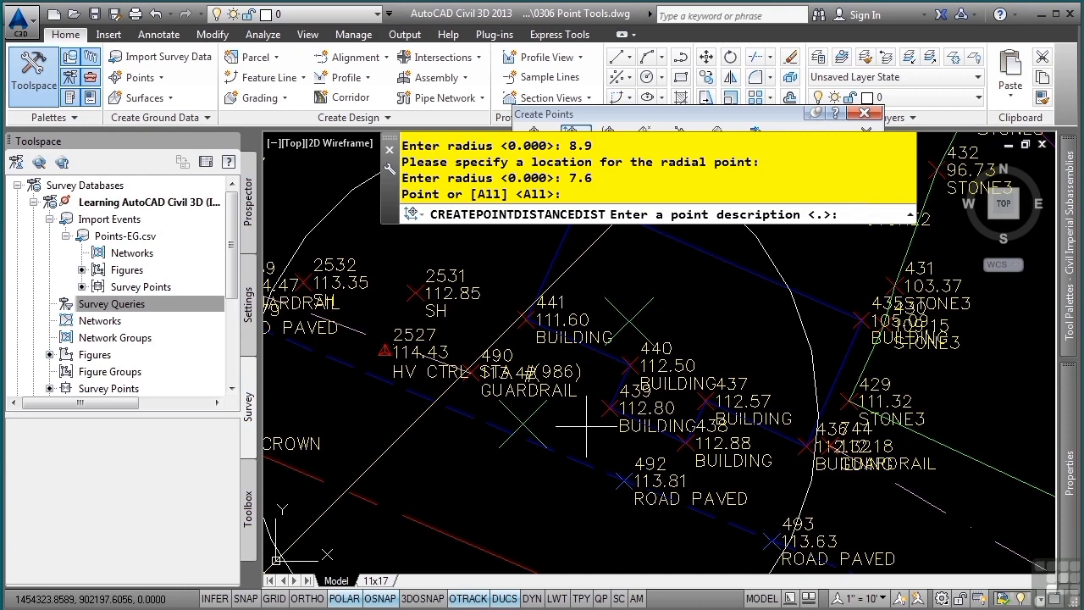
Give the intersection point the description EHYD without an elevation, and end Distance/Distance point creation
text(EHYD)
key(Return)
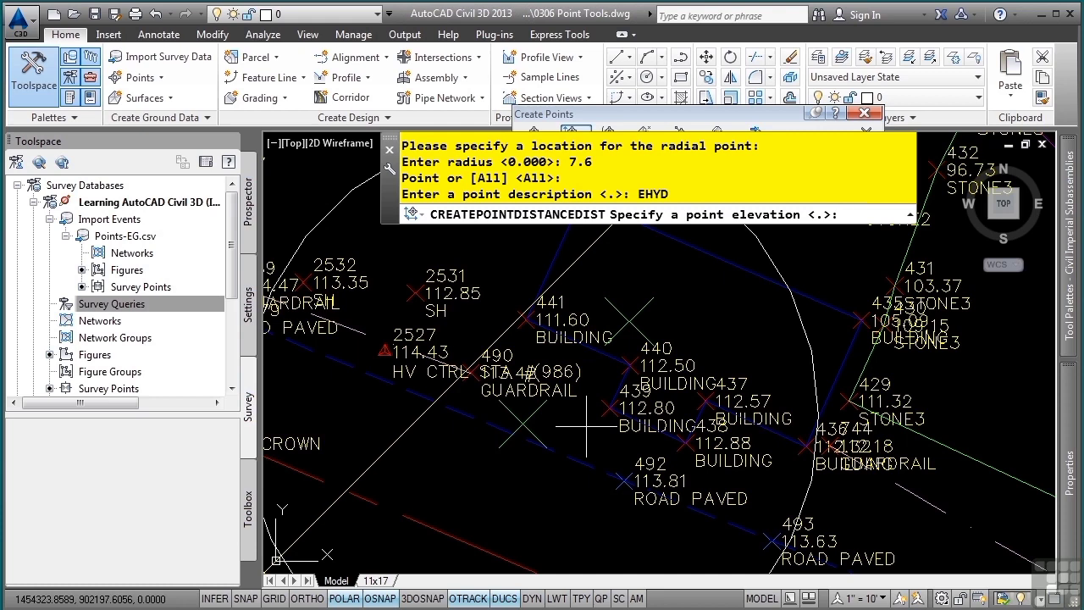
key(Return)
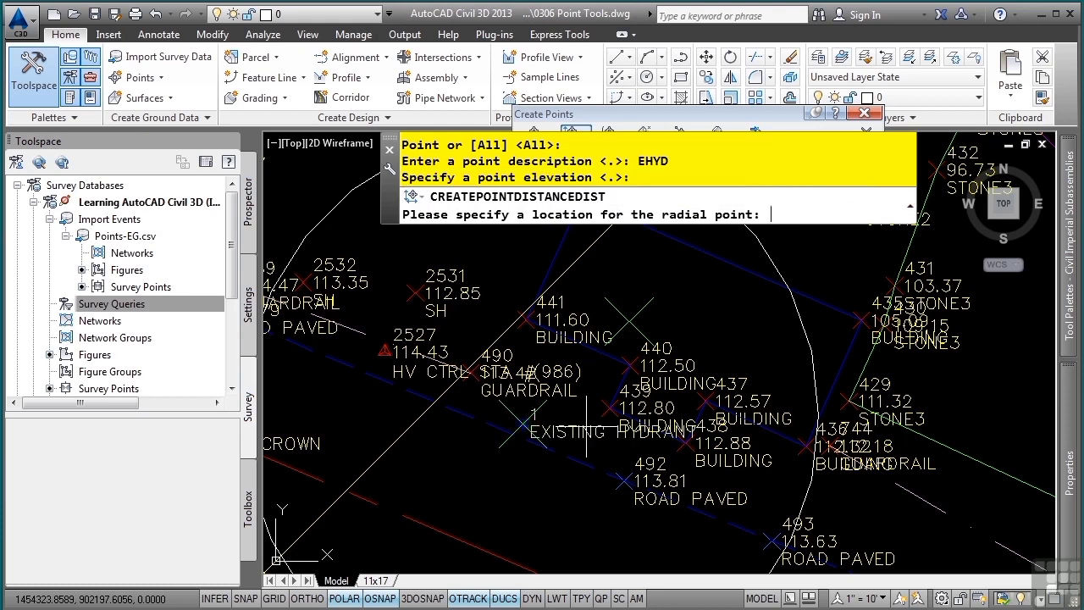
key(Escape)
scroll(552, 415, up, 3)
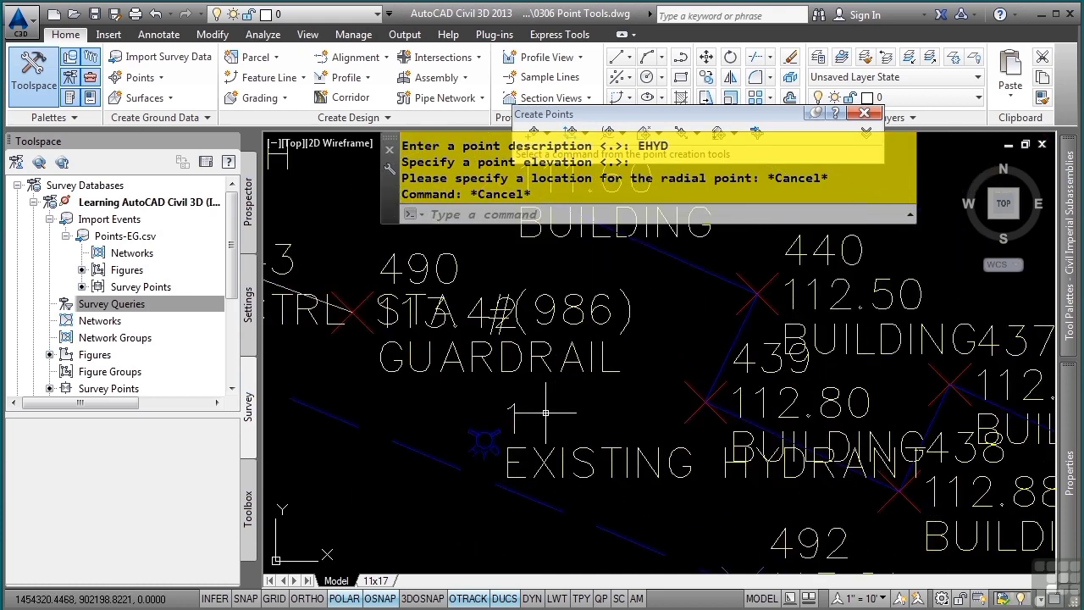
middle_drag(578, 443, 623, 417)
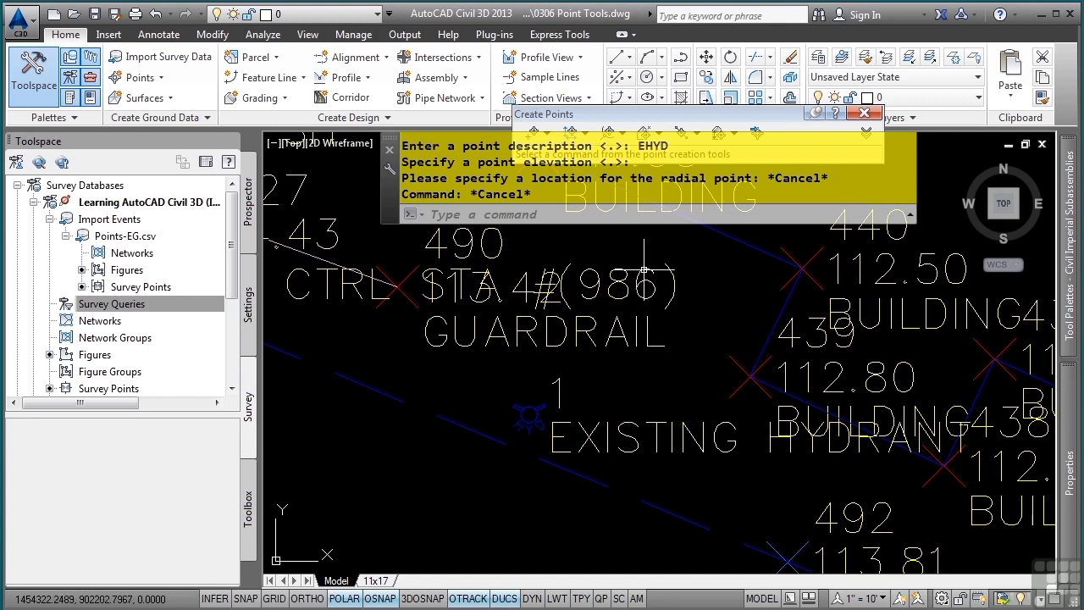
click(622, 134)
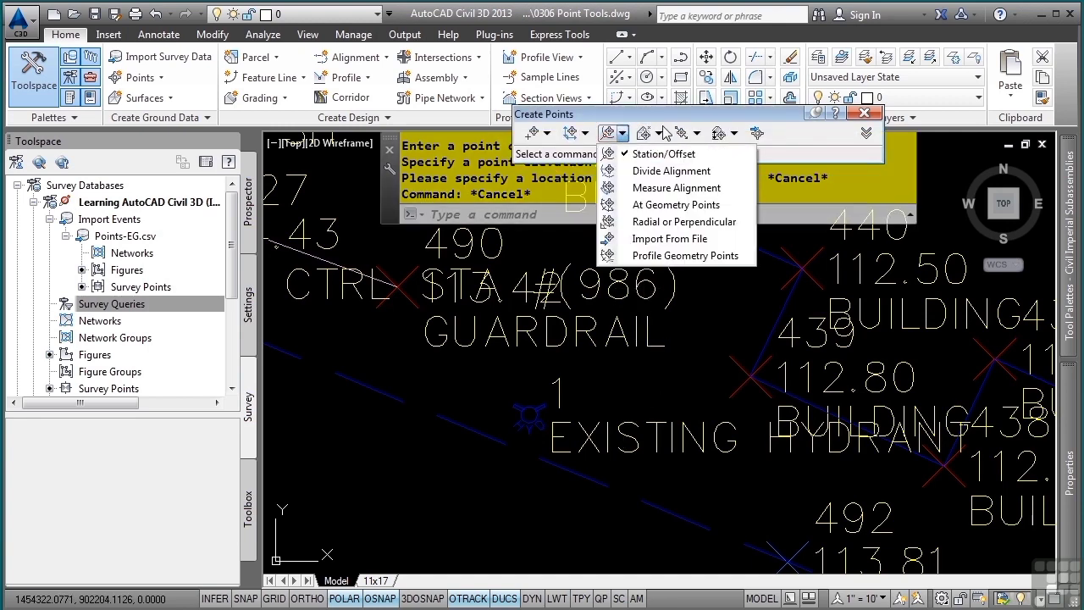
click(659, 134)
click(696, 134)
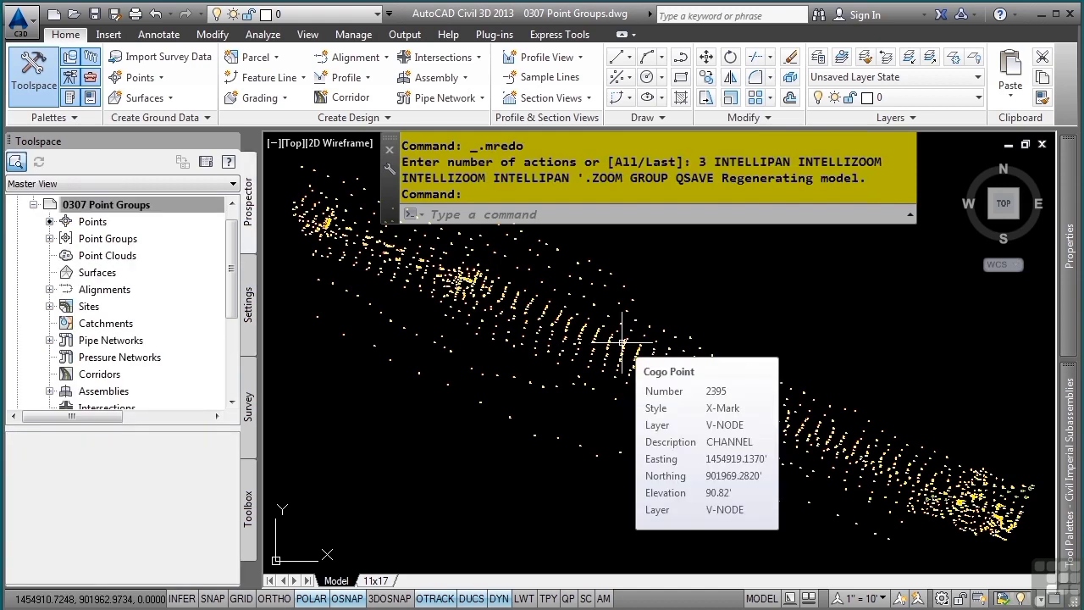
Expand the point groups of the 0307 Point Groups drawing and list the points in the _All Points group
click(139, 203)
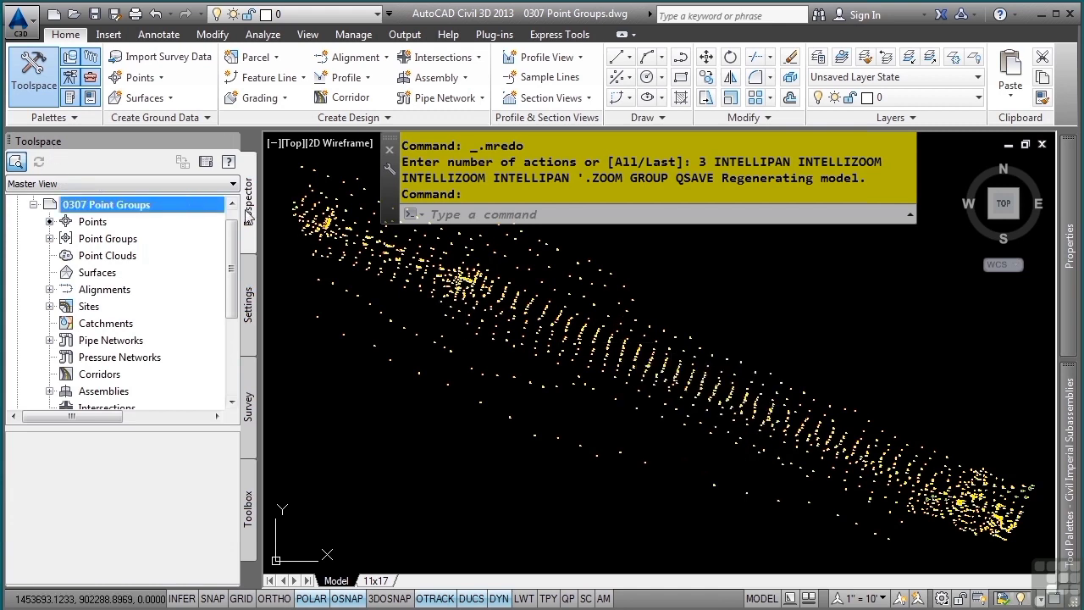
click(49, 238)
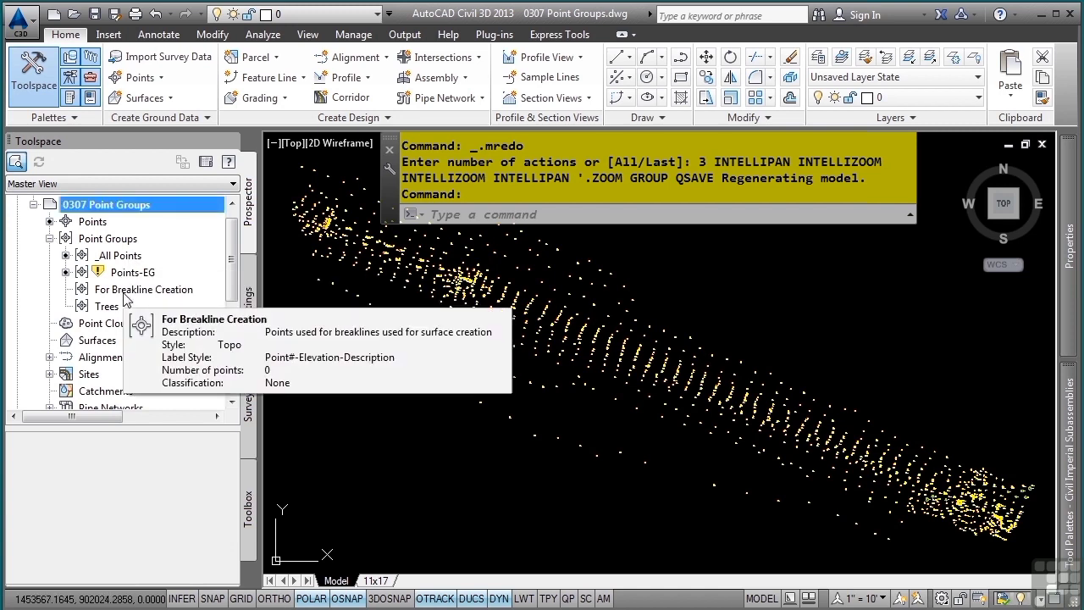
mouse_move(144, 290)
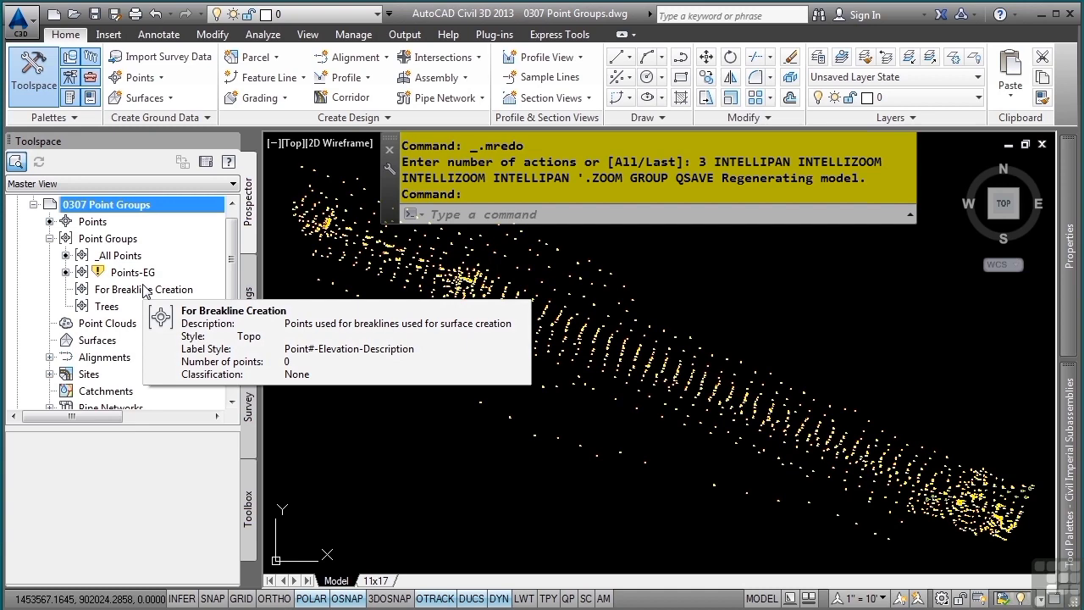
click(125, 255)
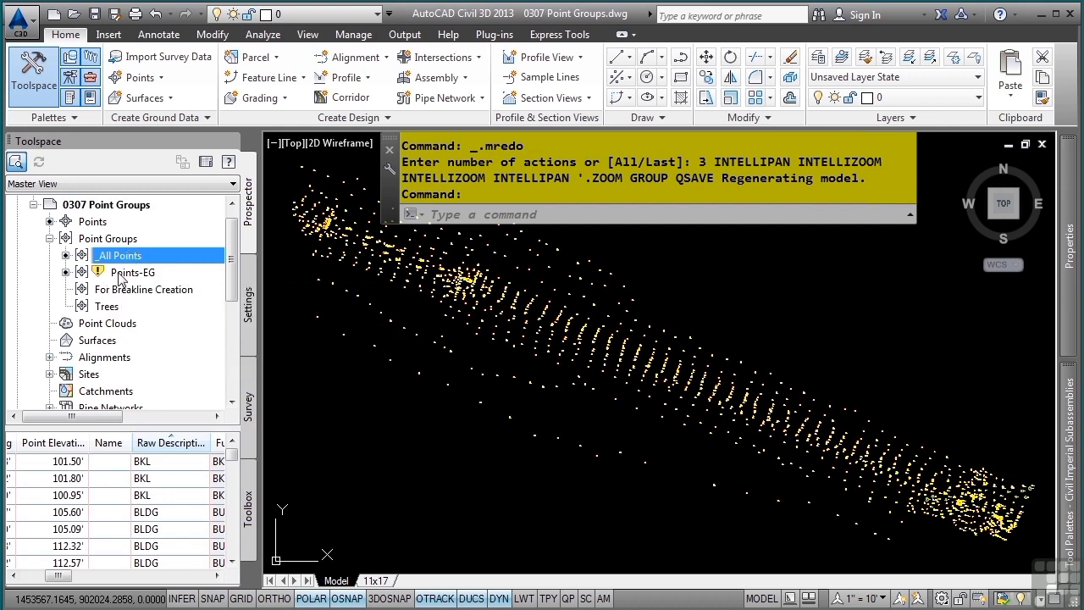
Update the out-of-date Points-EG point group
mouse_move(96, 280)
right_click(113, 274)
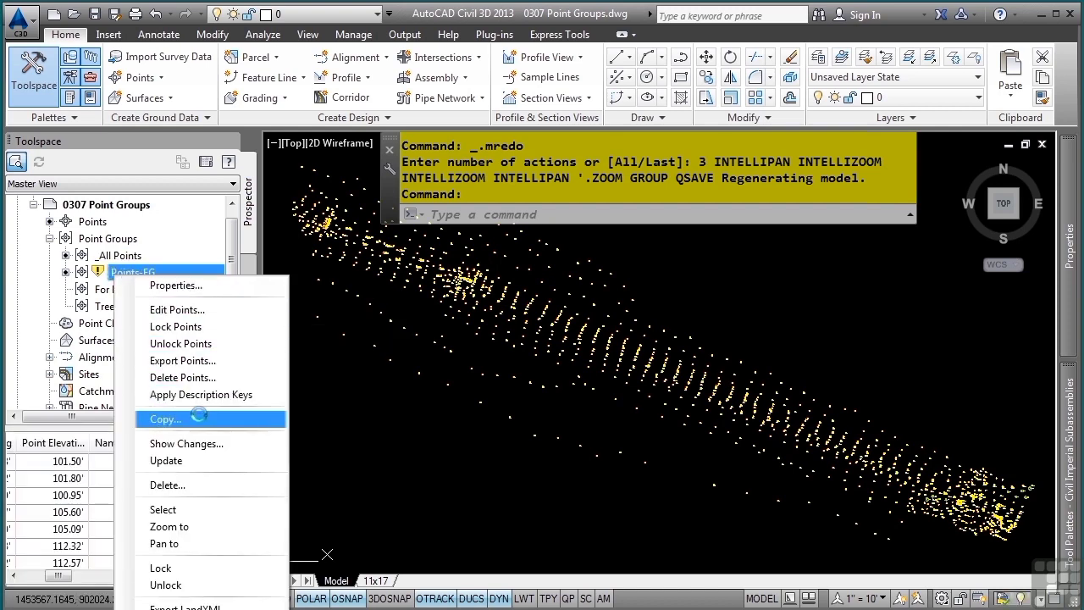
click(191, 460)
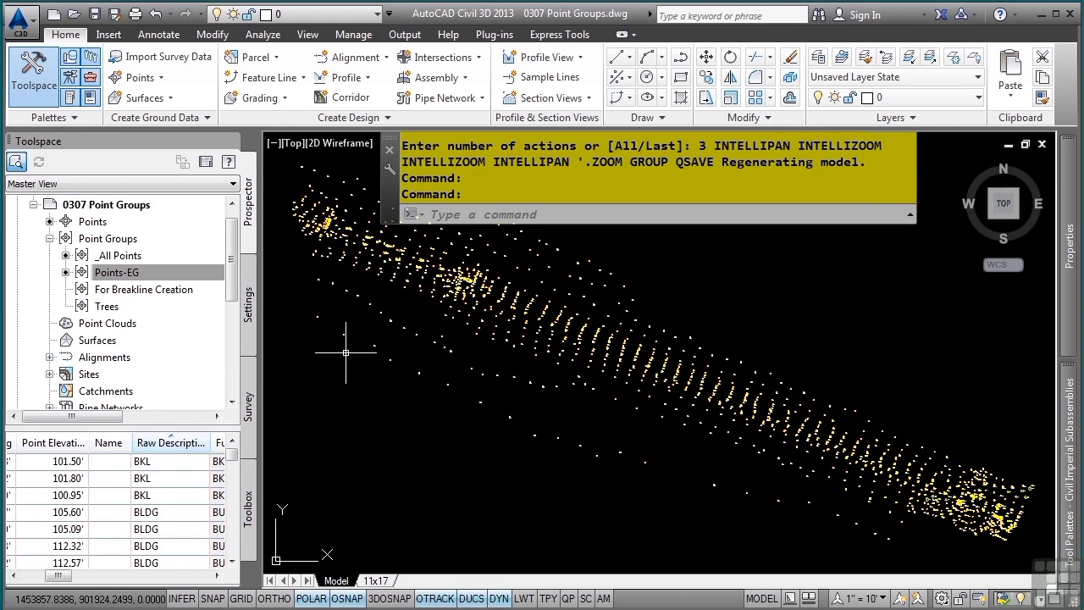
Start a new point group named No Display with both point style and point label style set to <none>
right_click(105, 242)
click(158, 269)
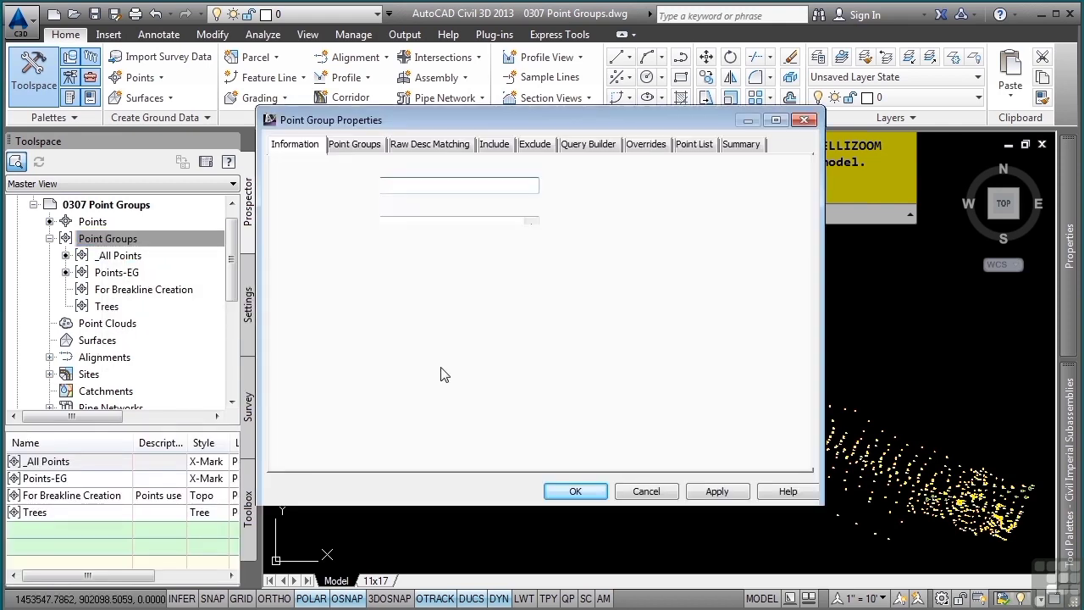
drag(372, 186, 177, 168)
text(N)
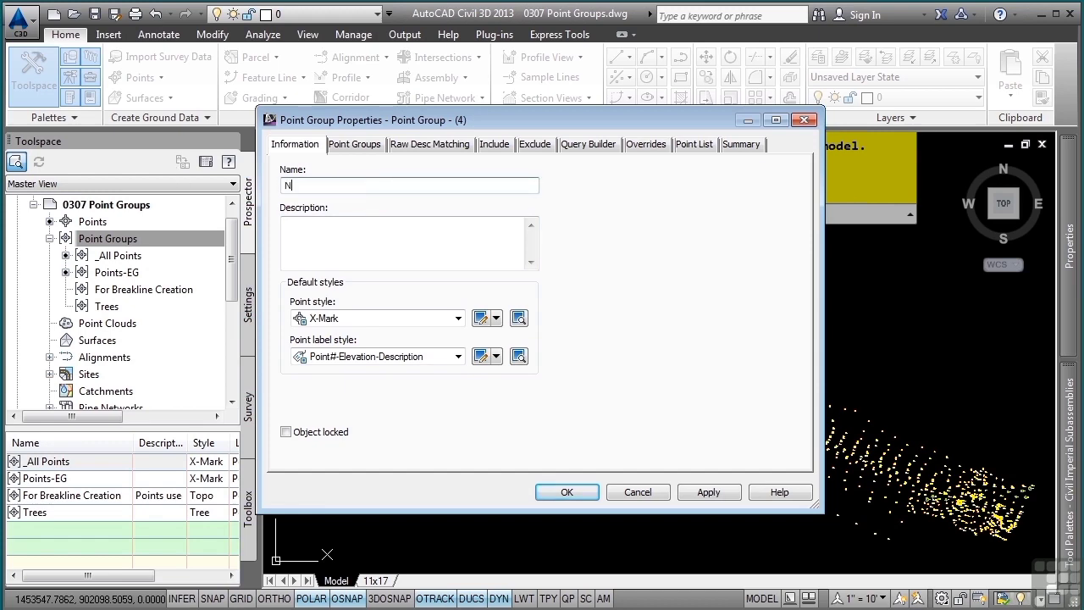
text(o Display)
click(373, 318)
scroll(364, 381, up, 2)
click(349, 339)
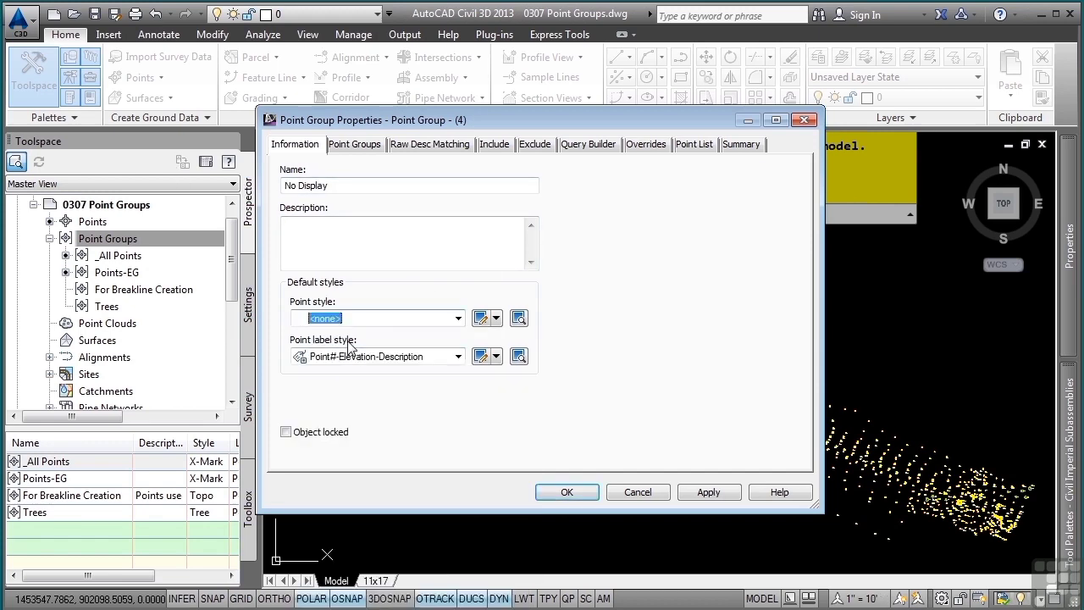
click(372, 356)
click(351, 369)
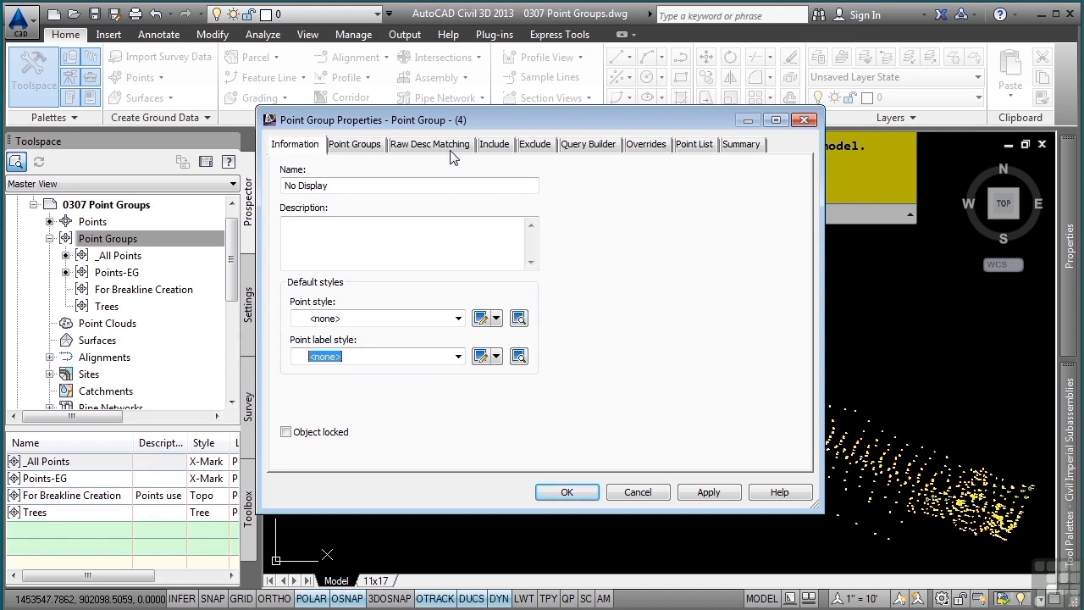
Include all points in the No Display group and override Style and Point Label Style with <none>, accepting the group
click(491, 145)
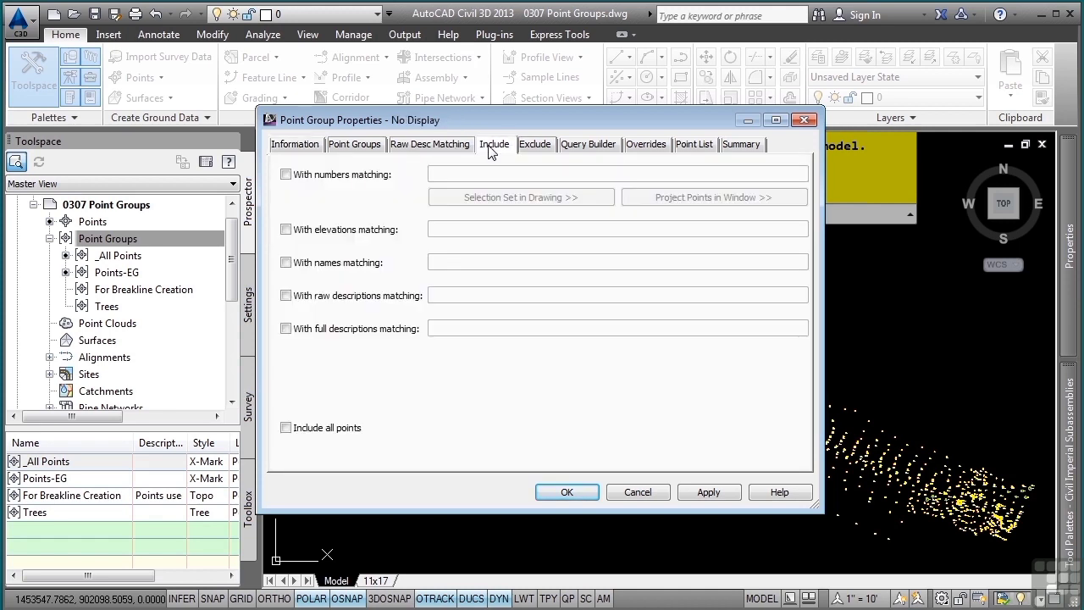
click(306, 437)
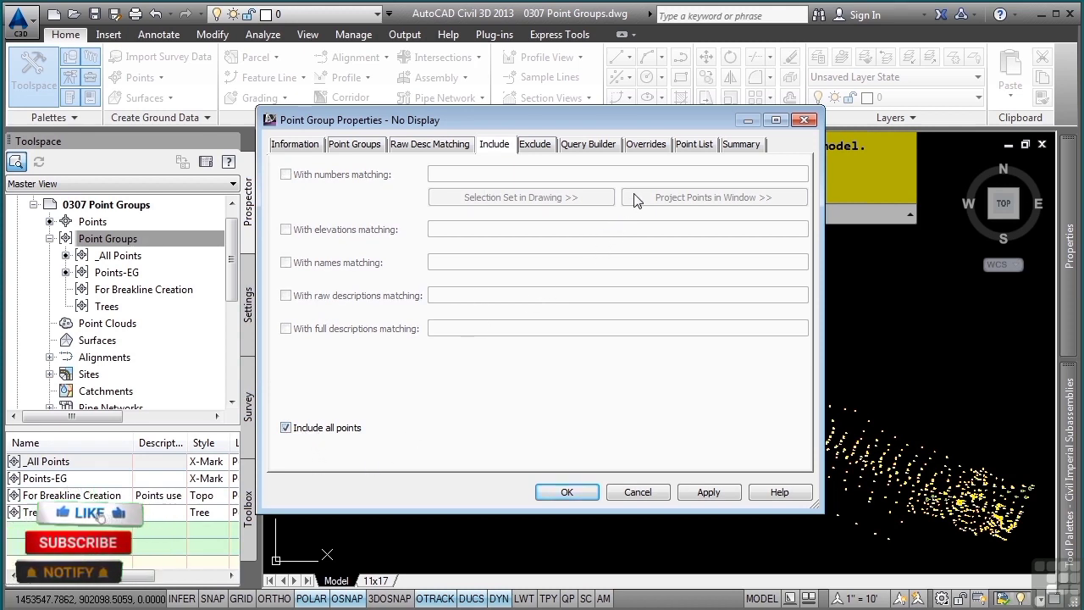
click(646, 147)
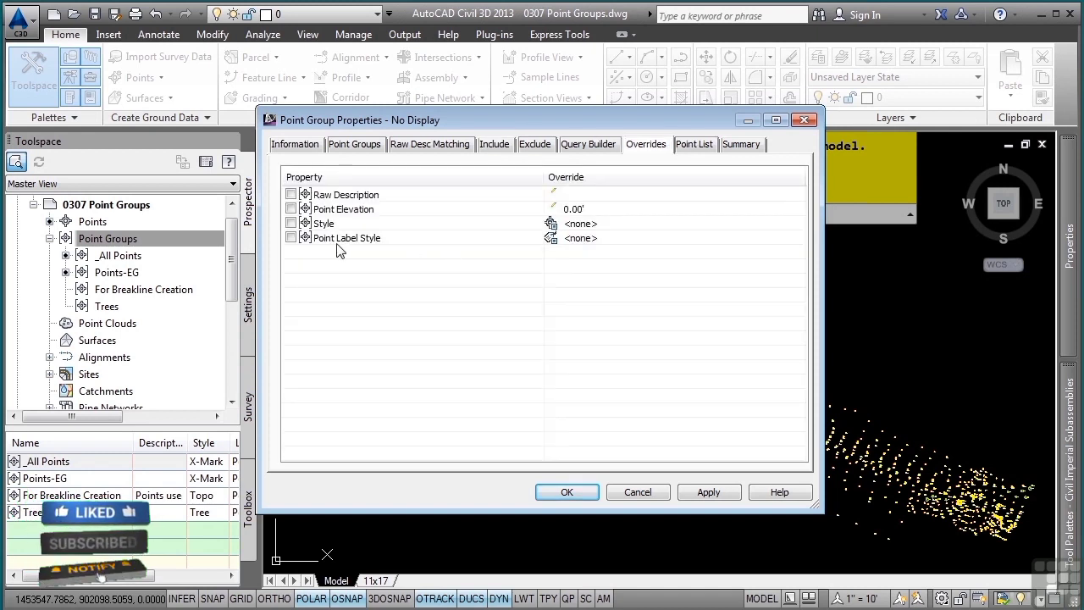
click(290, 222)
click(291, 238)
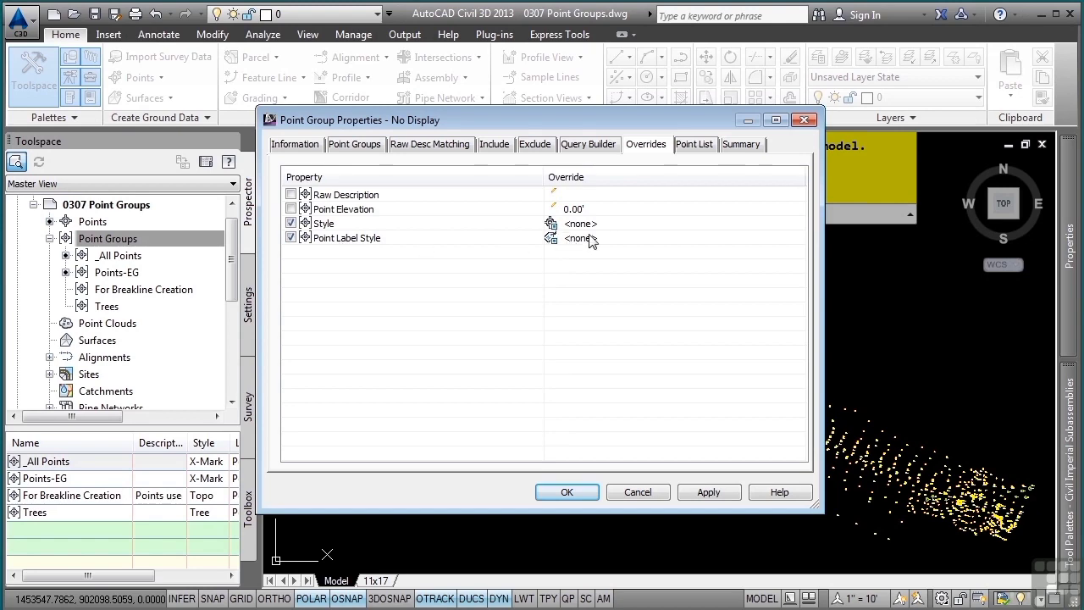
click(566, 492)
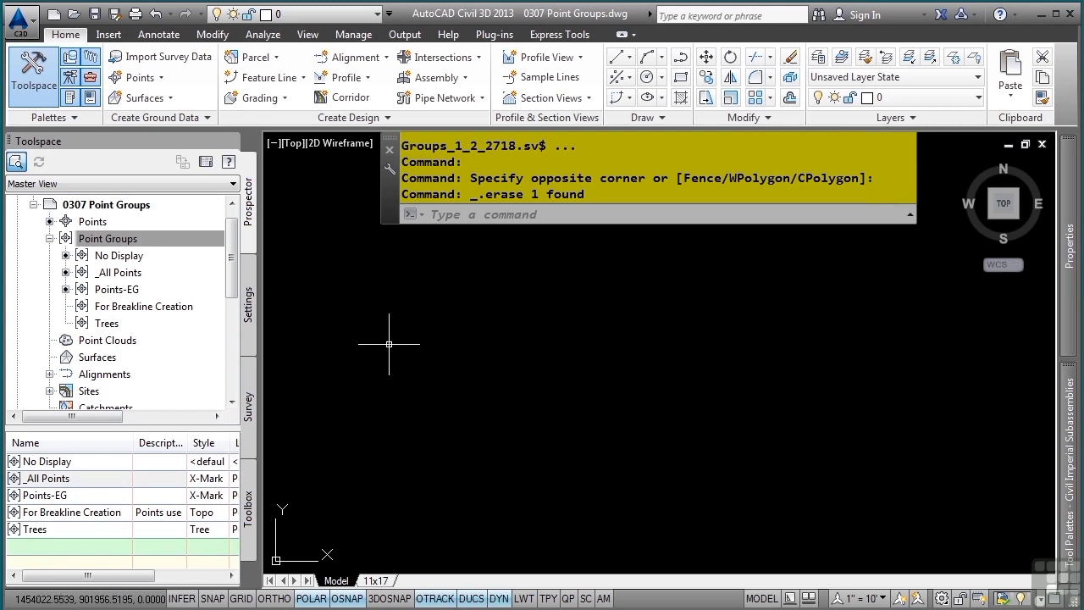
Move the For Breakline Creation group to the top of the point group display order, above No Display, and accept
click(136, 239)
right_click(140, 244)
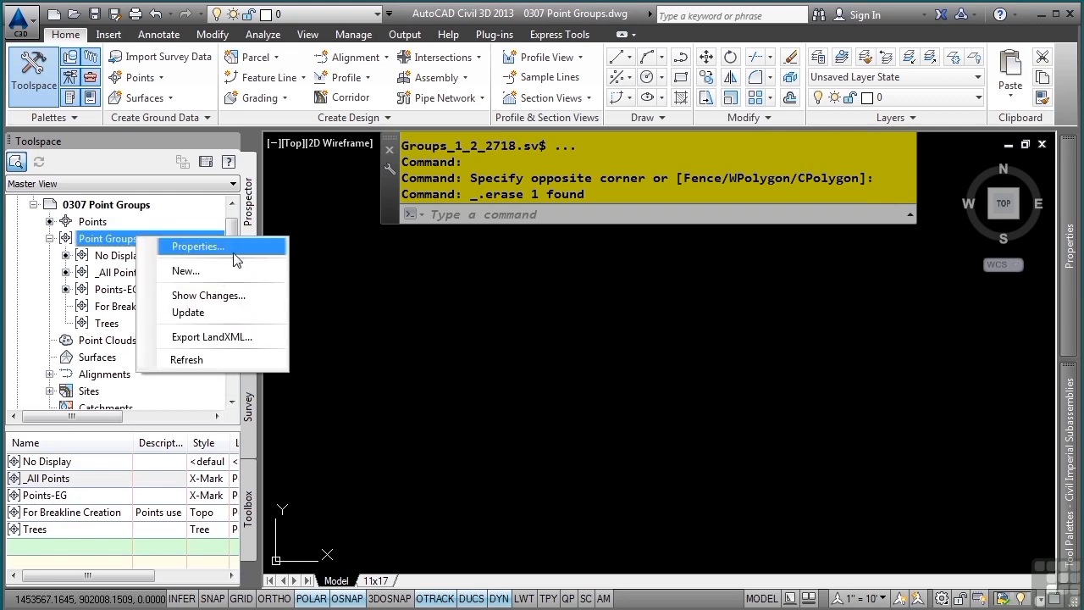
click(203, 246)
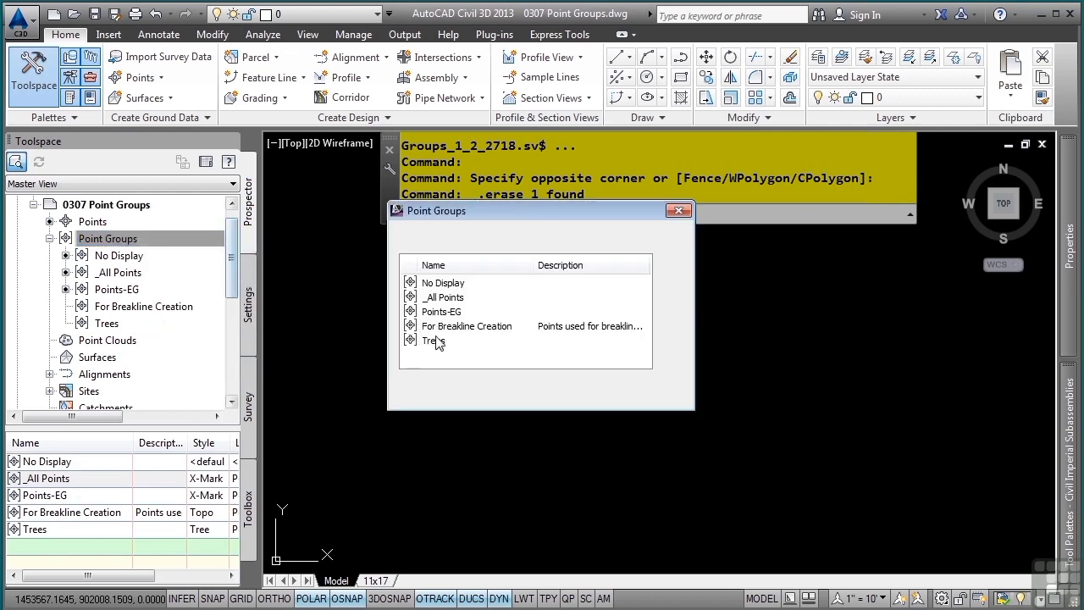
click(460, 284)
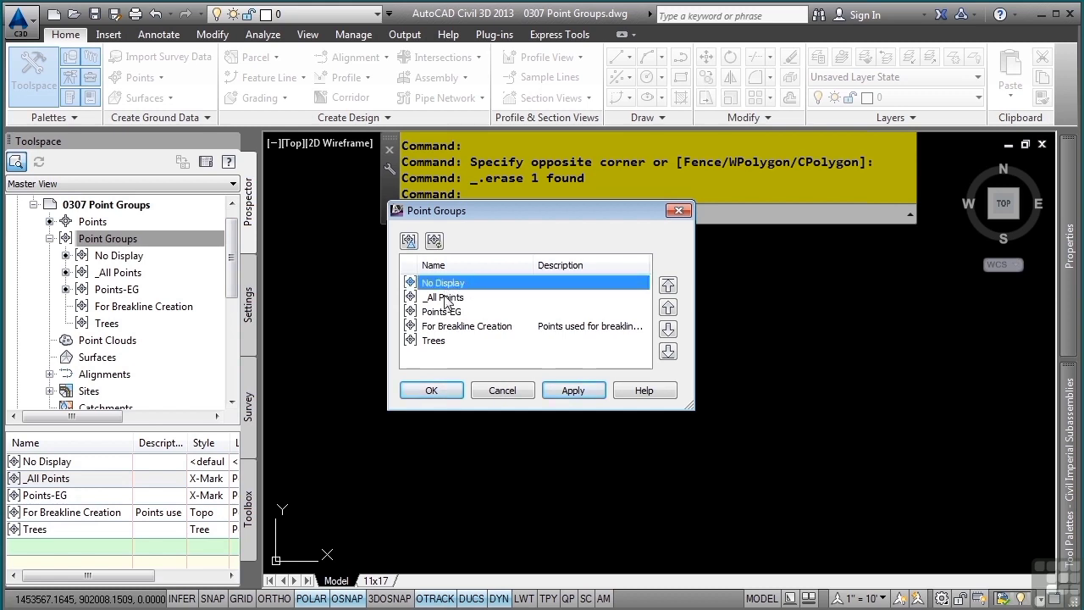
click(448, 298)
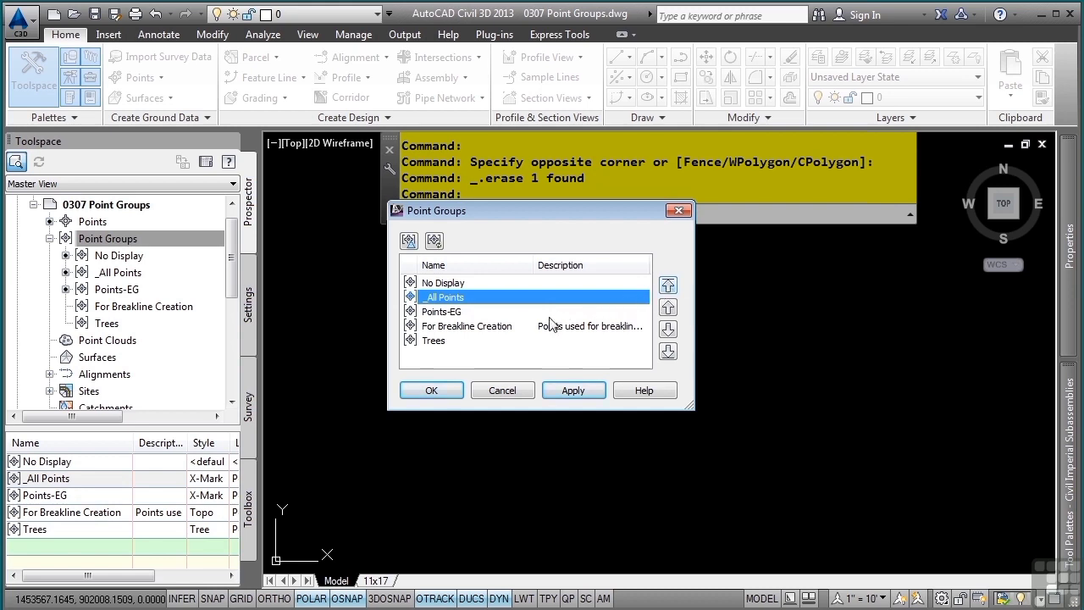
click(525, 329)
click(668, 307)
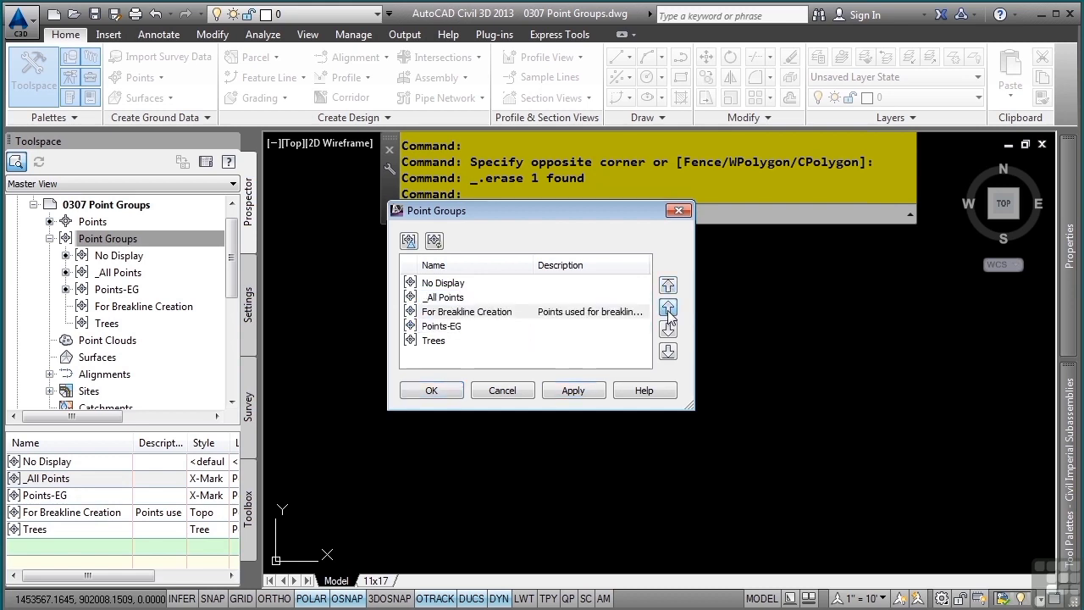
click(668, 308)
click(668, 307)
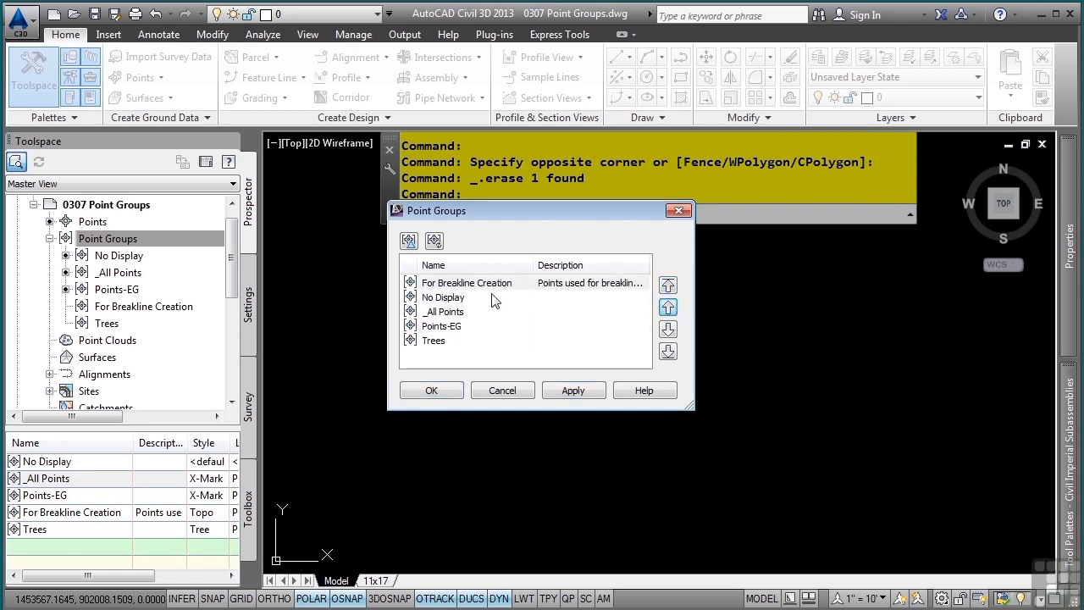
click(494, 285)
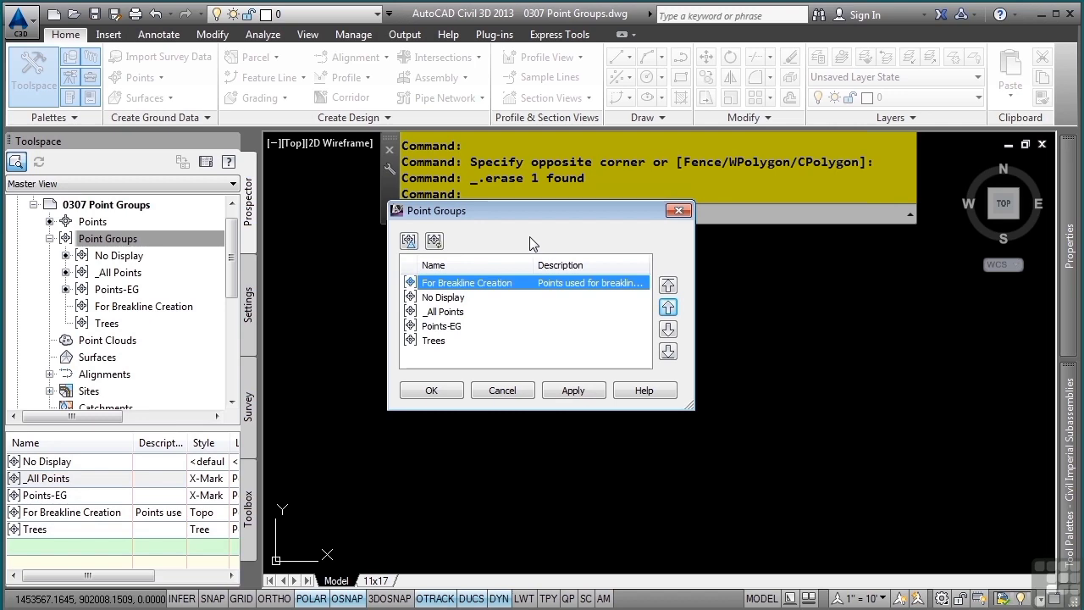
click(449, 392)
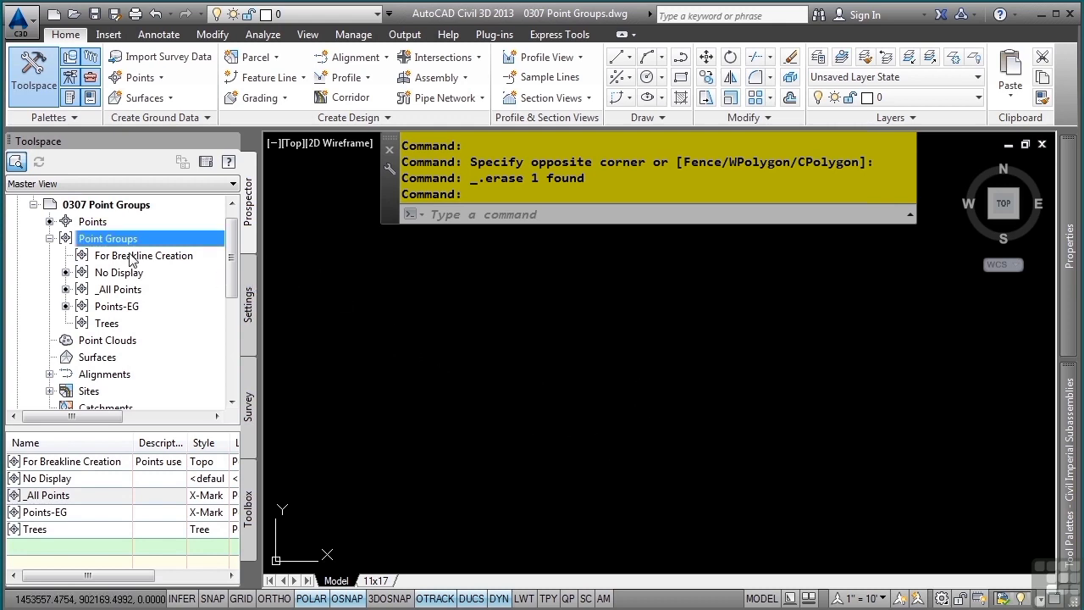
In the For Breakline Creation group's raw description matching, deselect the HDWLL code and include LAKE* instead
mouse_move(131, 259)
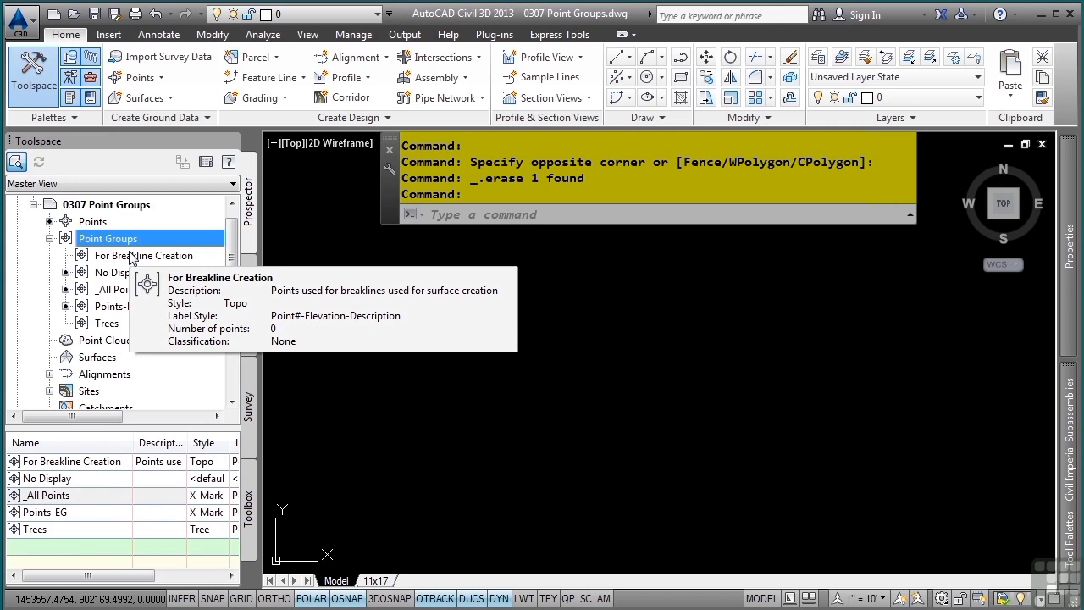
right_click(131, 256)
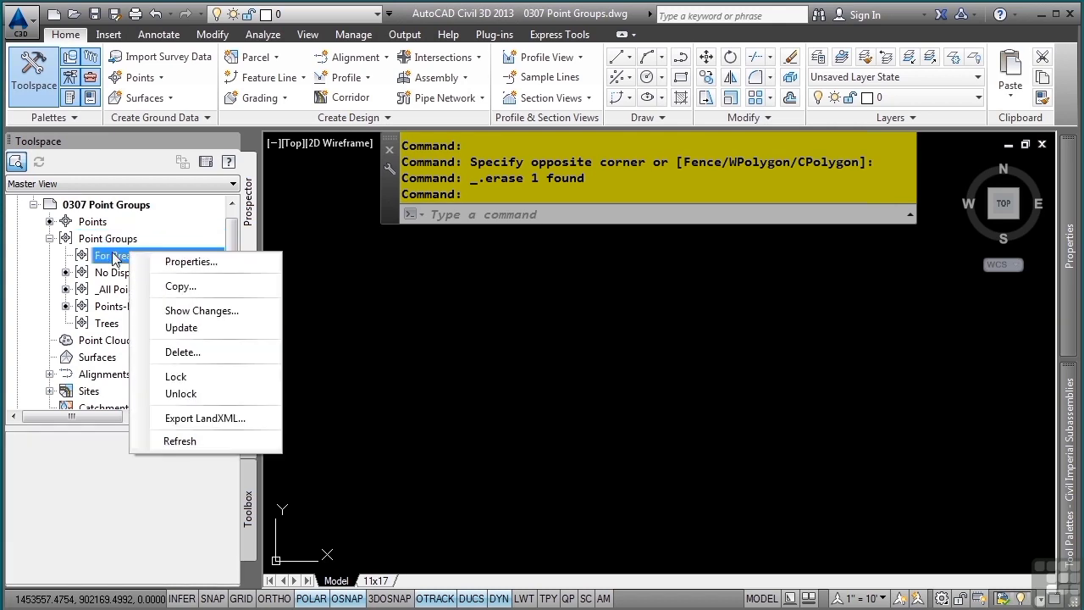
click(188, 262)
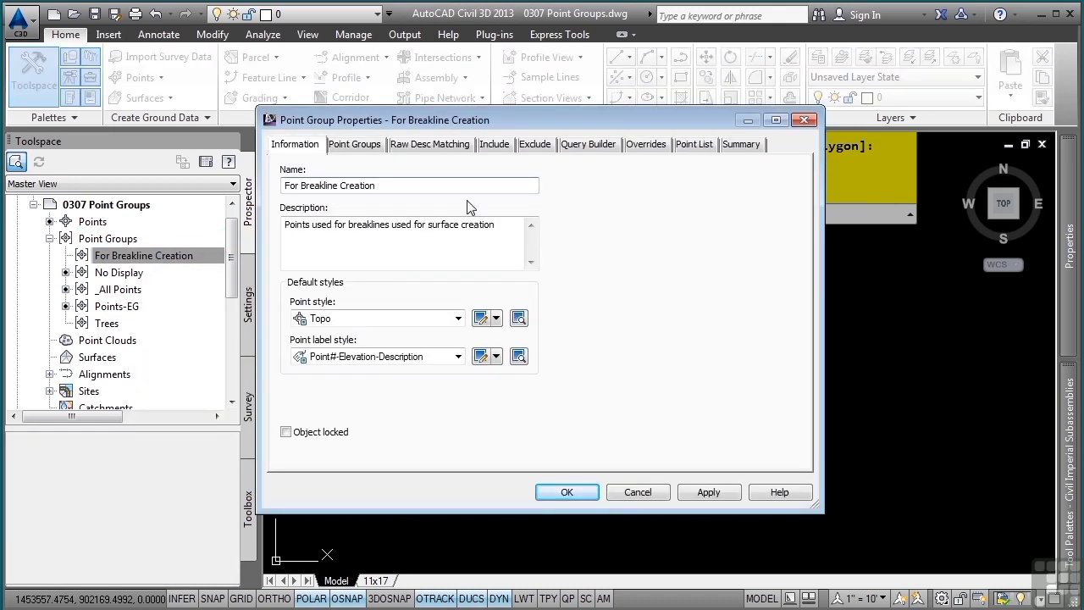
click(425, 149)
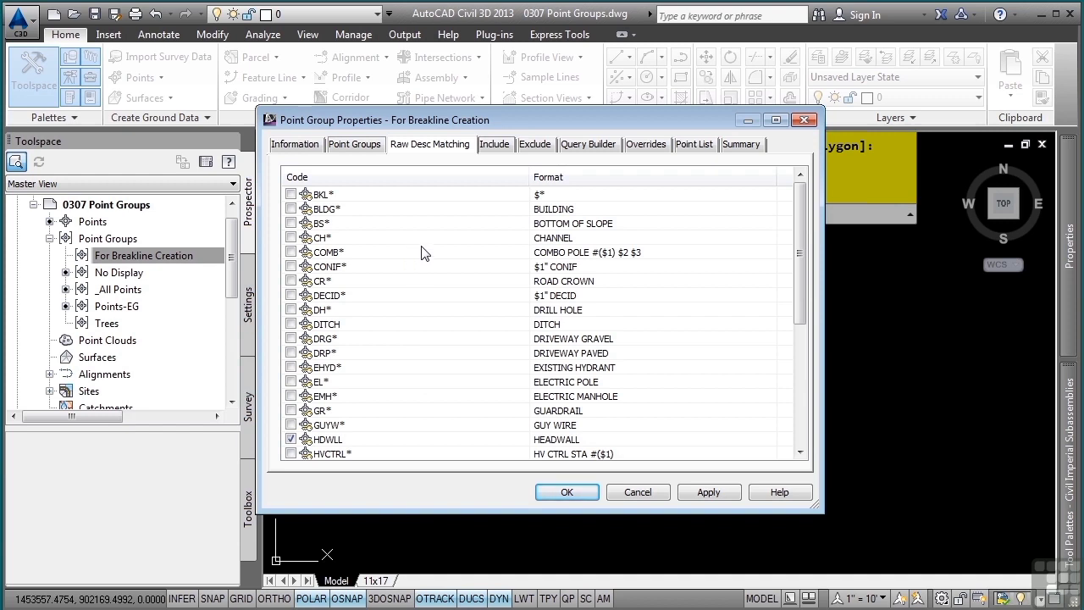
click(292, 439)
scroll(374, 315, down, 2)
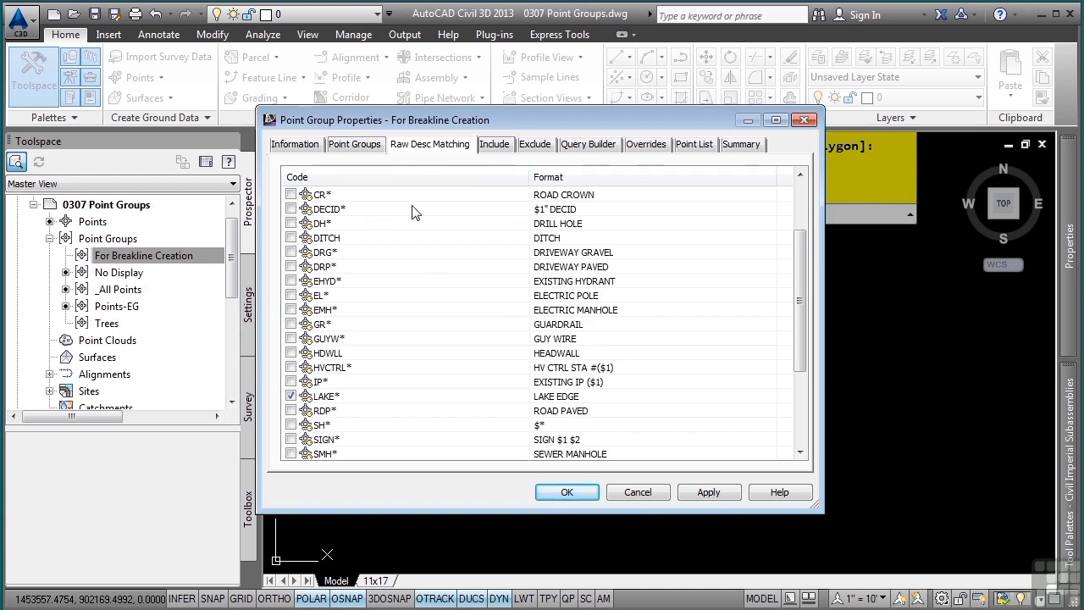
Extend the group's included raw descriptions to LAKE*,ERG*, review its point list and accept the properties
click(494, 145)
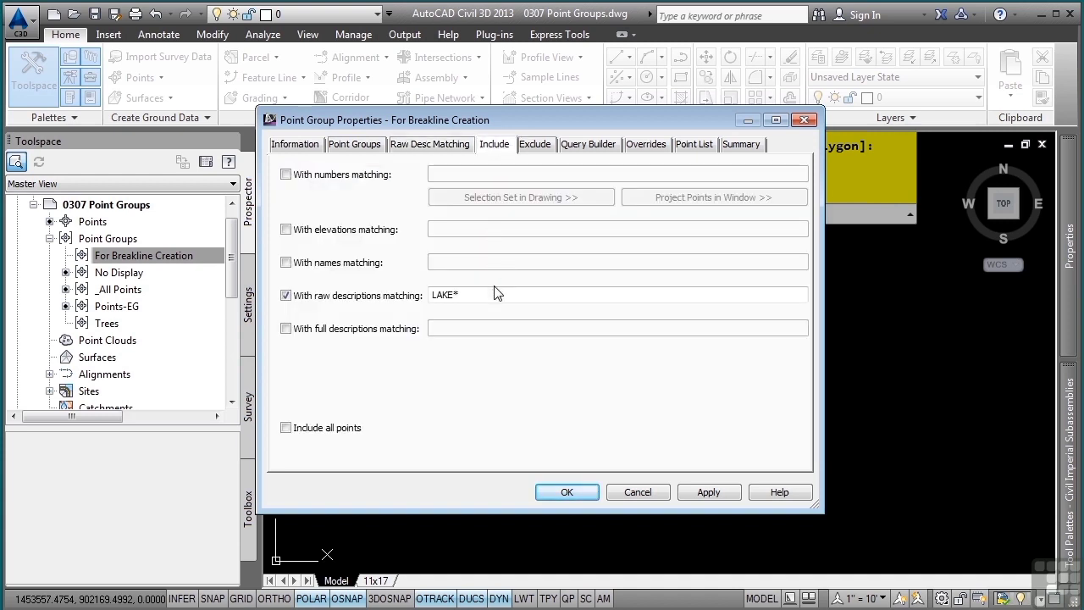
click(499, 293)
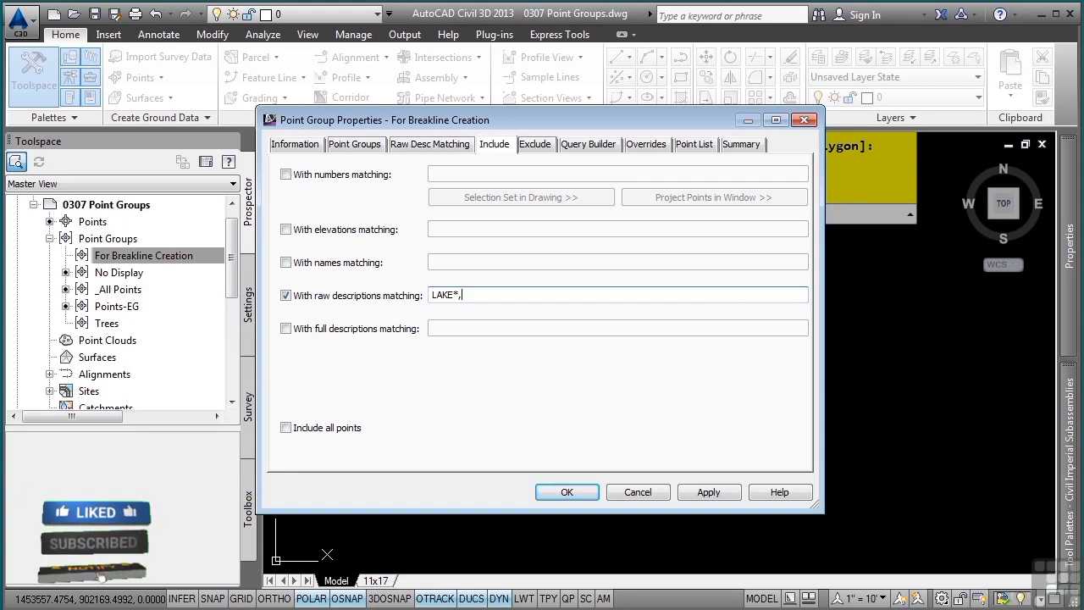
text(ERG*)
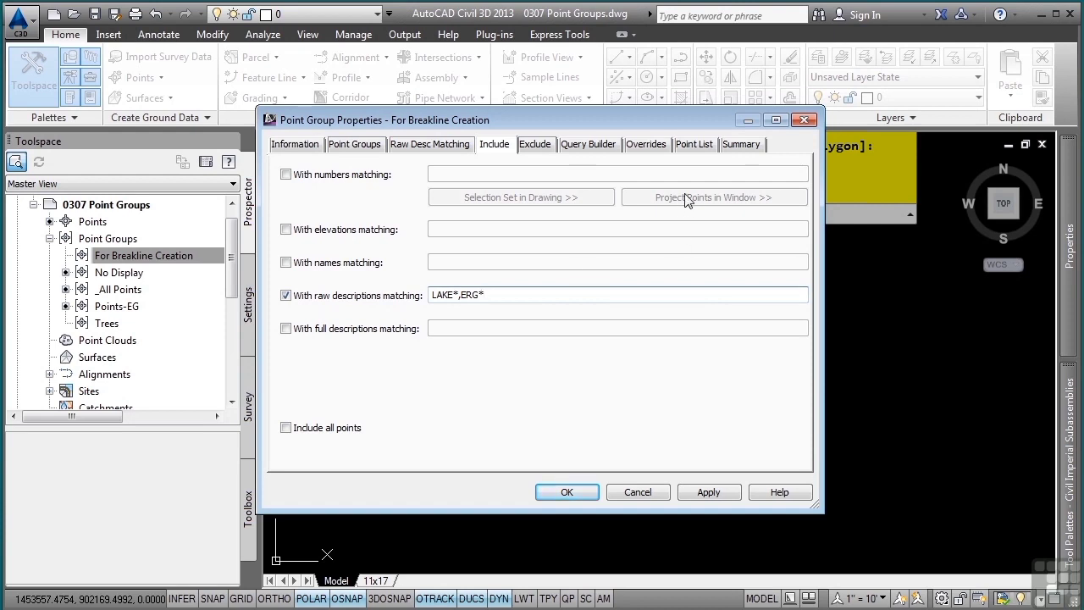
click(701, 144)
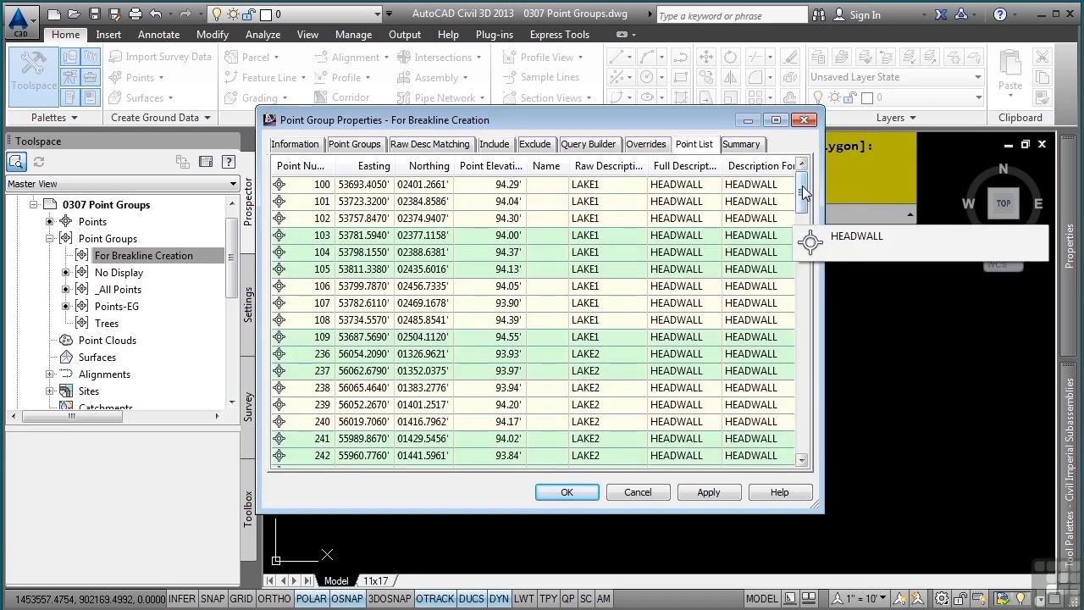
drag(800, 191, 800, 303)
click(566, 493)
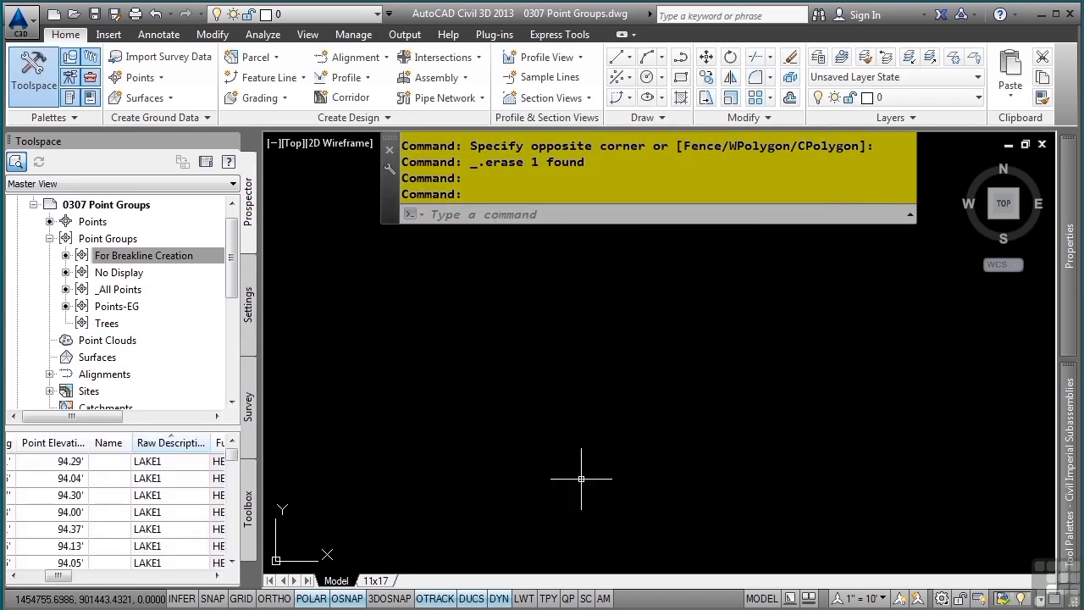
Regenerate the entire drawing and examine the displayed For Breakline Creation points and their labels
text(rea)
key(Return)
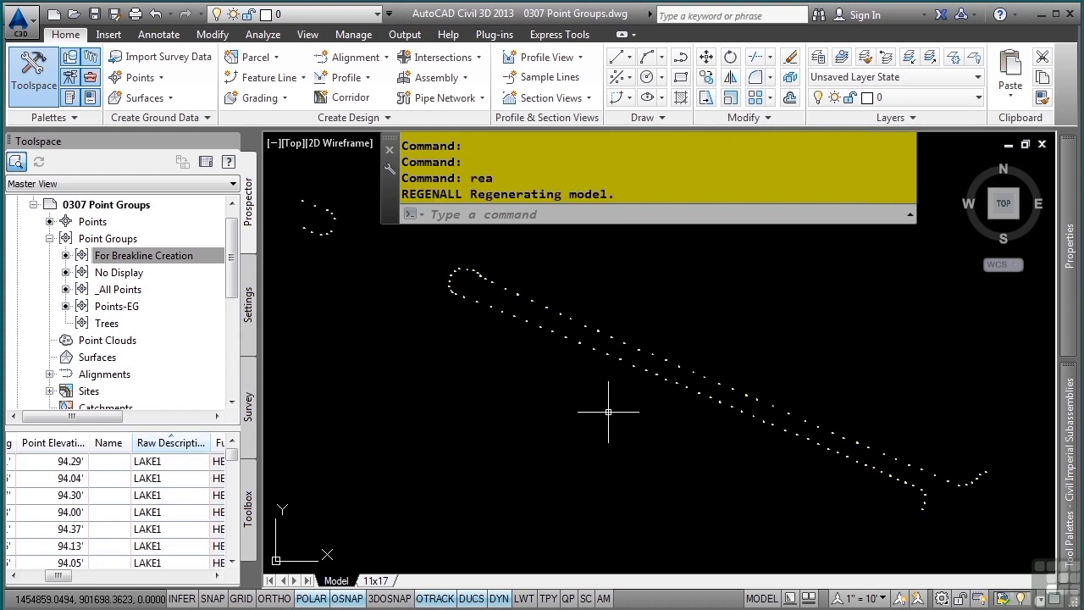
scroll(488, 270, up, 3)
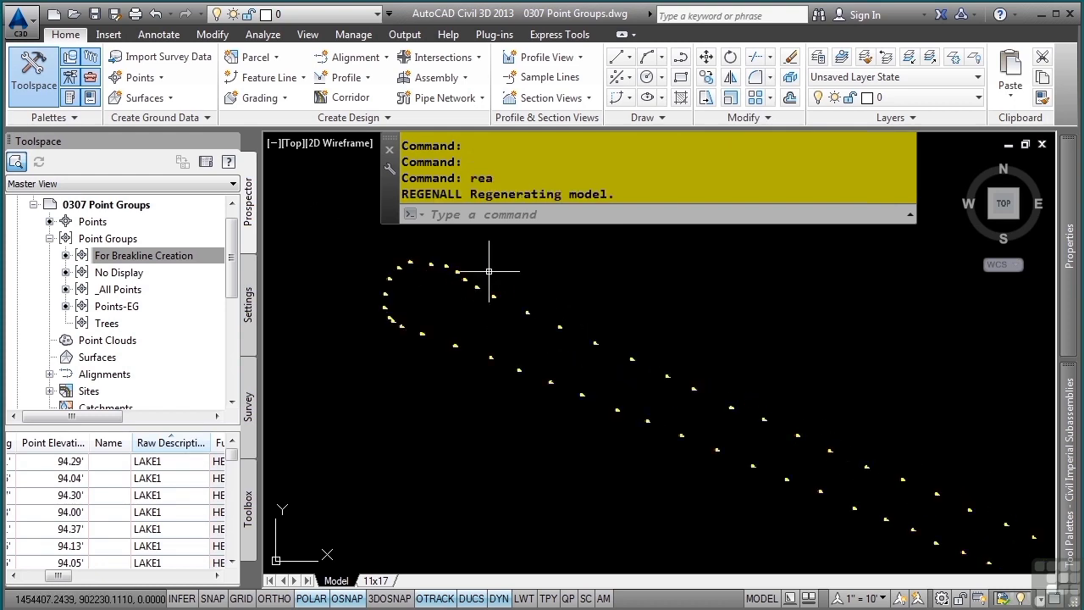
scroll(488, 271, up, 4)
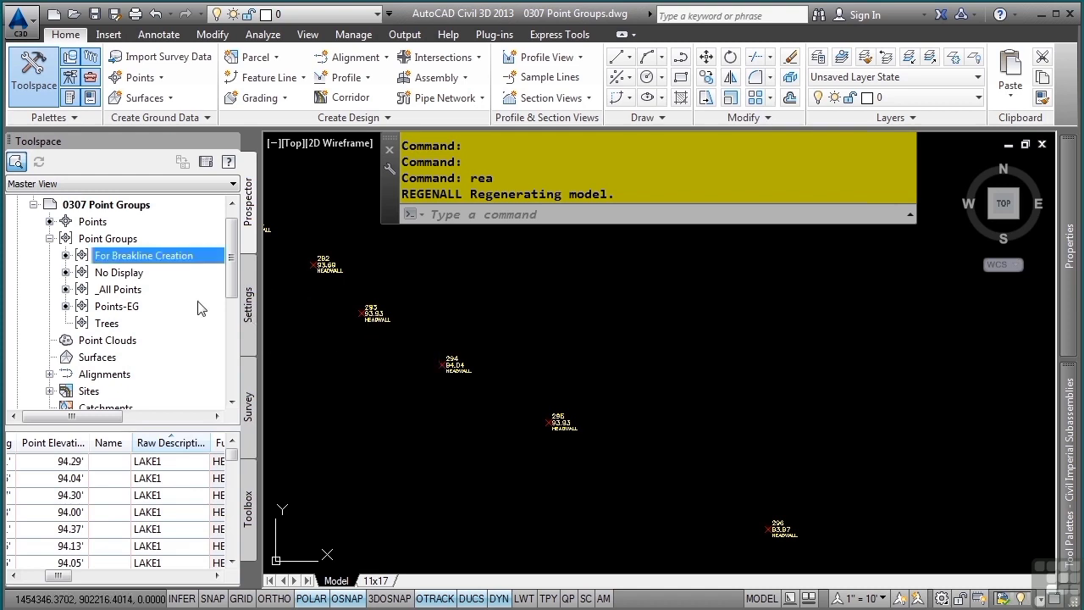
mouse_move(124, 280)
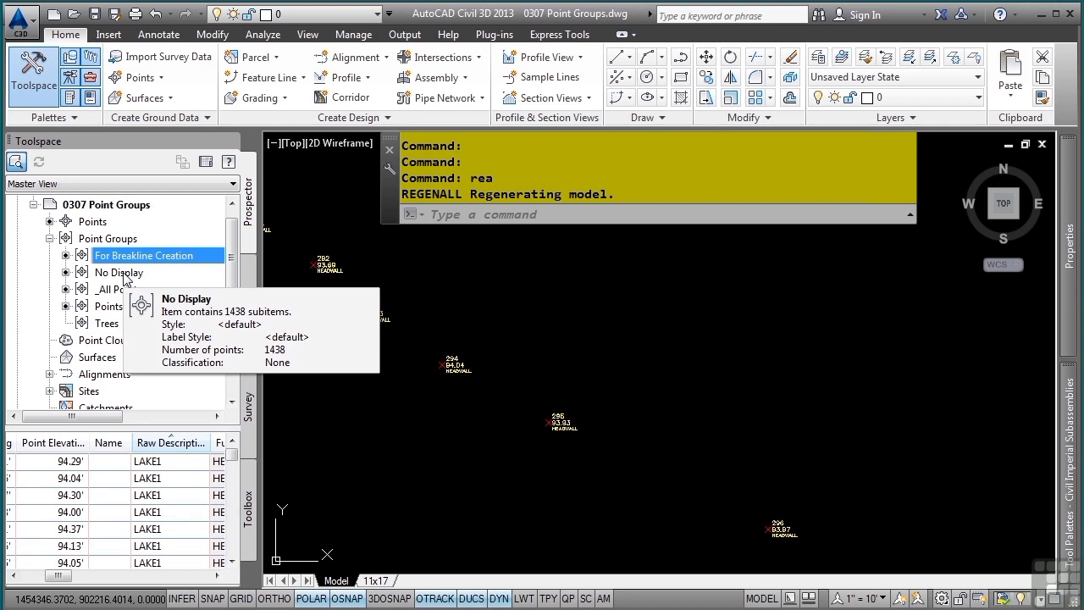
scroll(818, 466, down, 5)
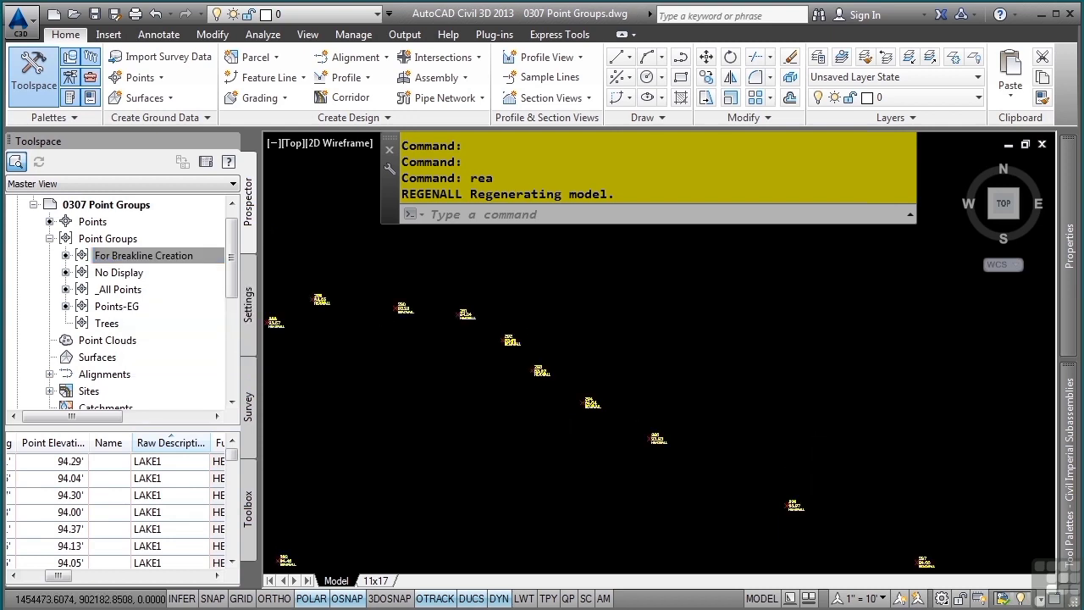
middle_drag(867, 500, 532, 342)
middle_drag(809, 466, 573, 374)
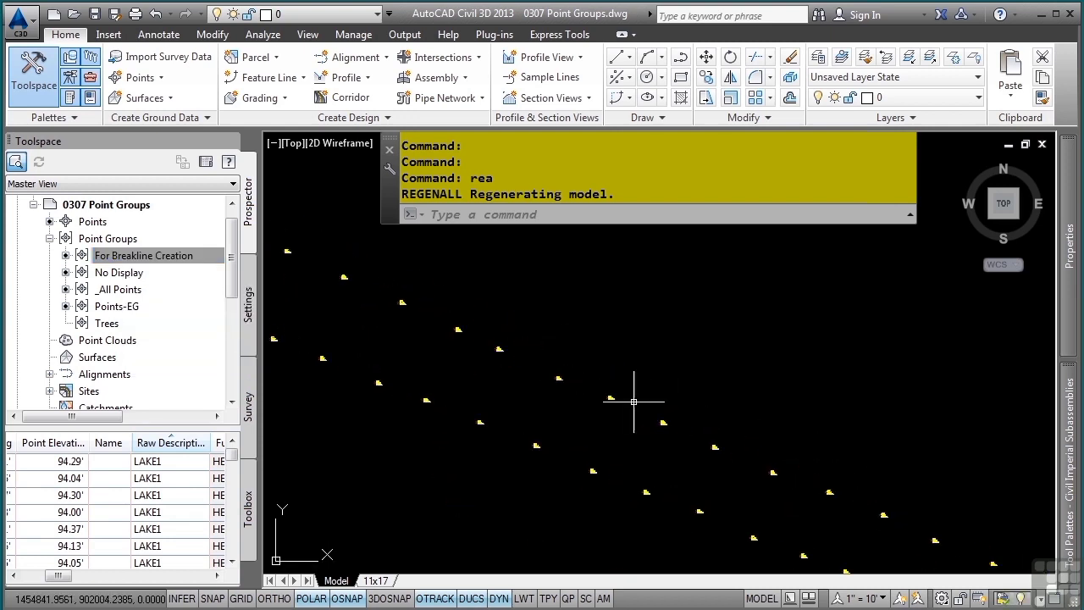
middle_drag(774, 449, 690, 337)
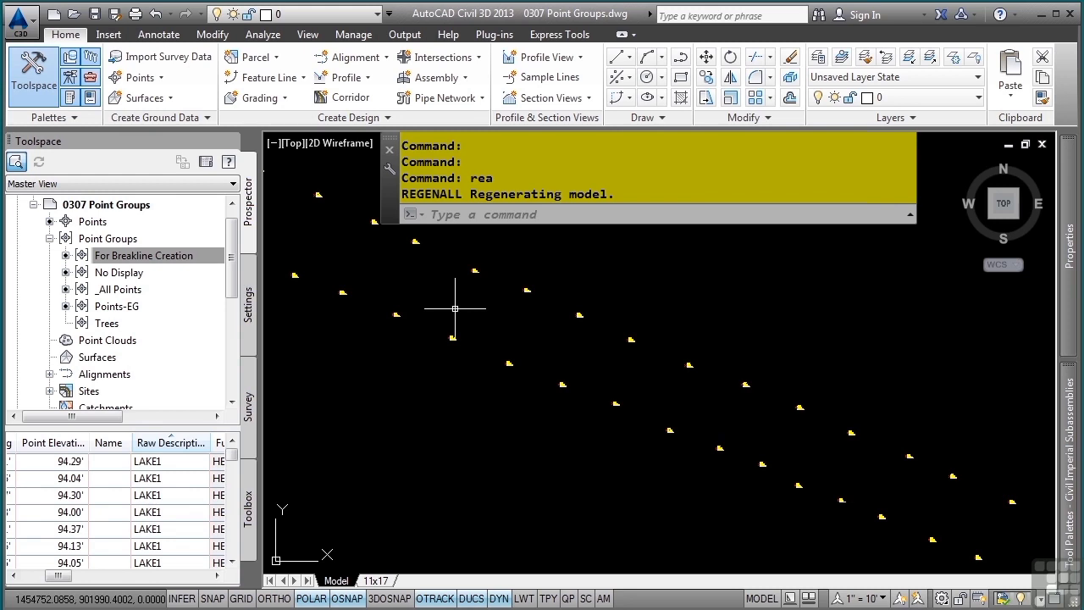
Move the _All Points group to the top of the point group display order and accept
click(110, 240)
right_click(110, 244)
click(240, 249)
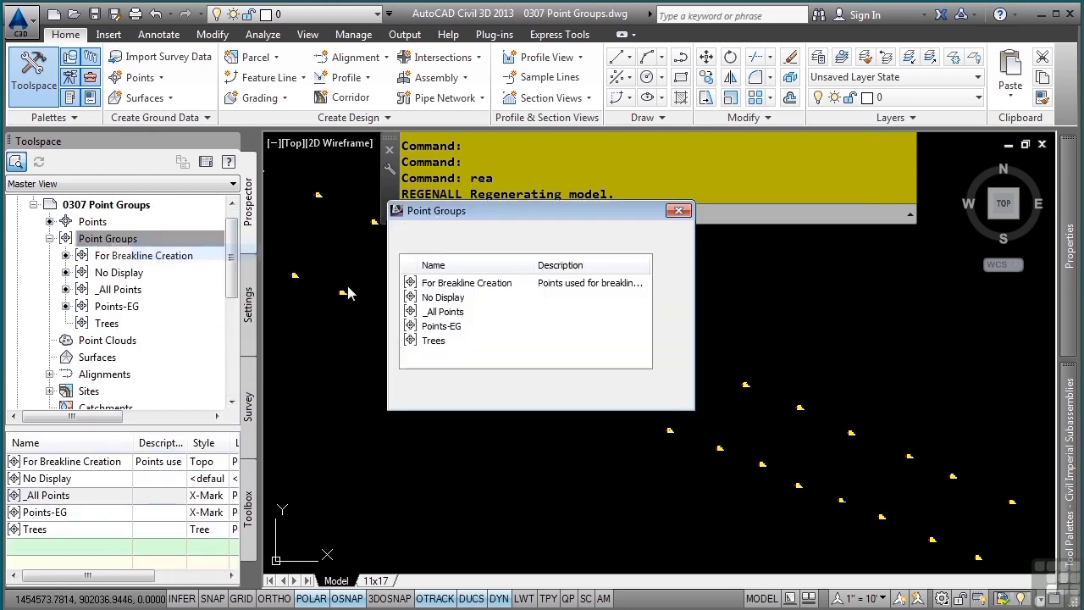
click(446, 313)
click(667, 284)
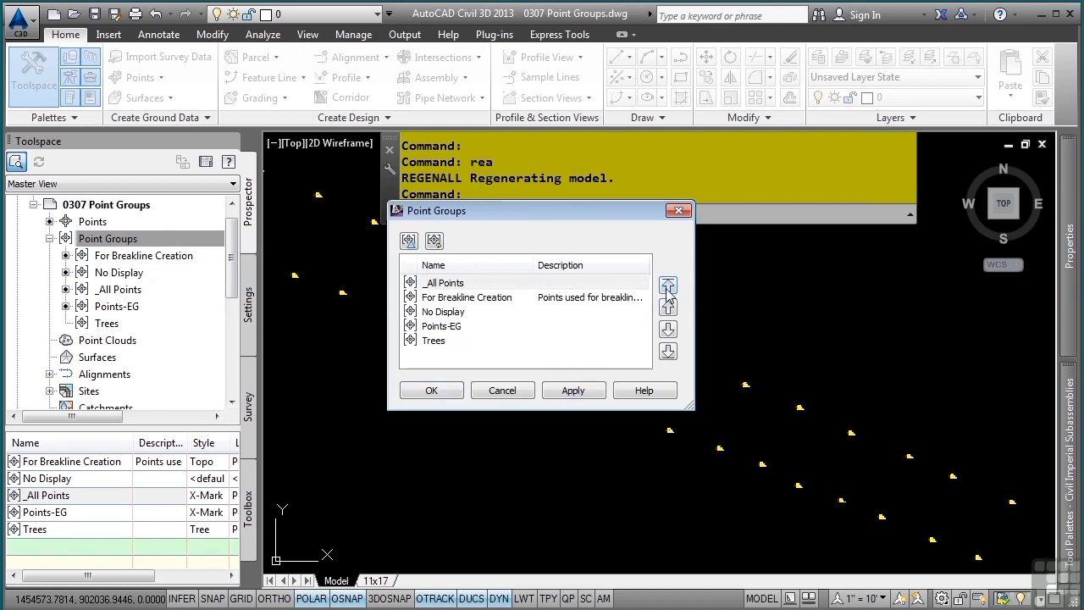
click(438, 395)
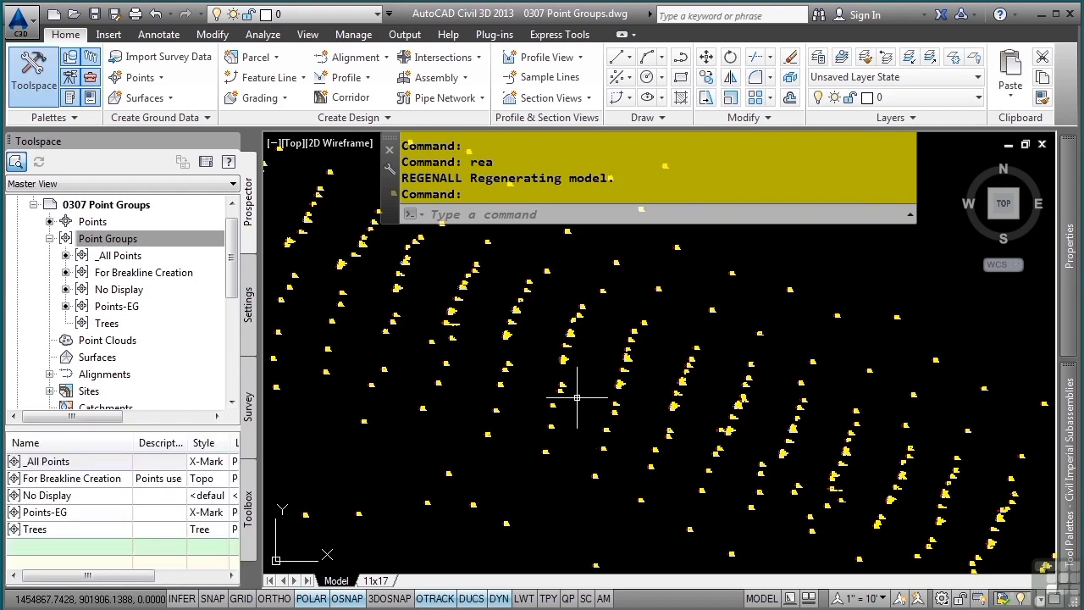
Start a new point group named Working PG
scroll(577, 397, down, 2)
middle_drag(719, 448, 601, 380)
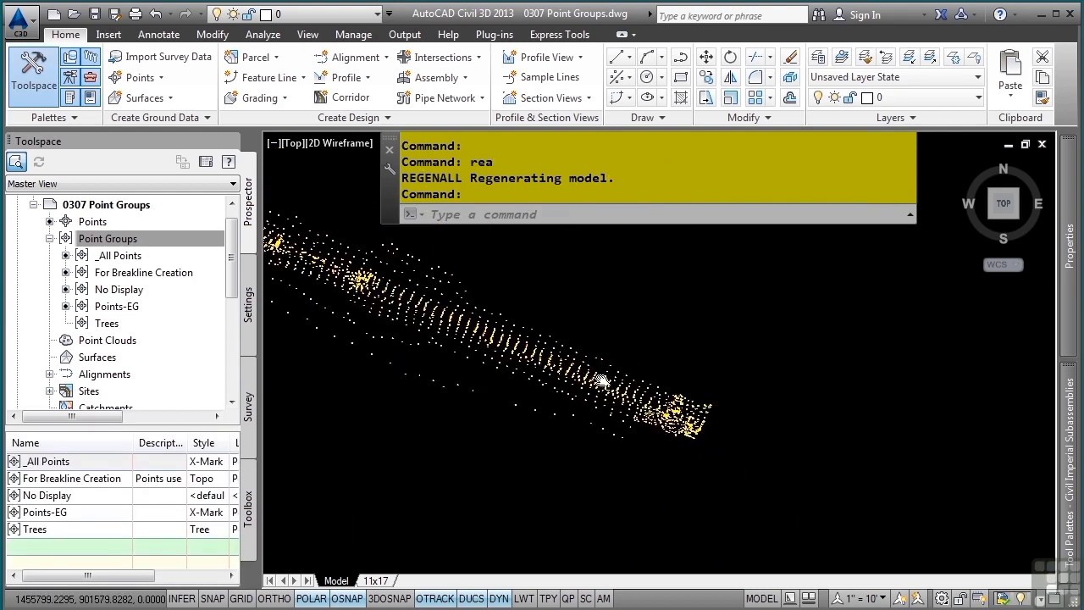
scroll(662, 430, up, 5)
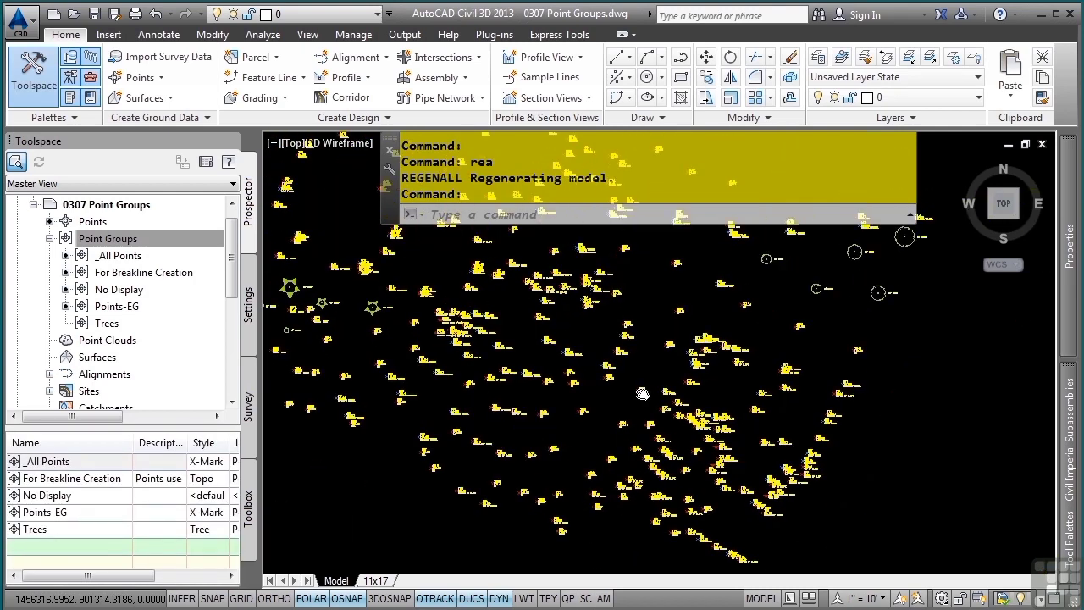
right_click(124, 242)
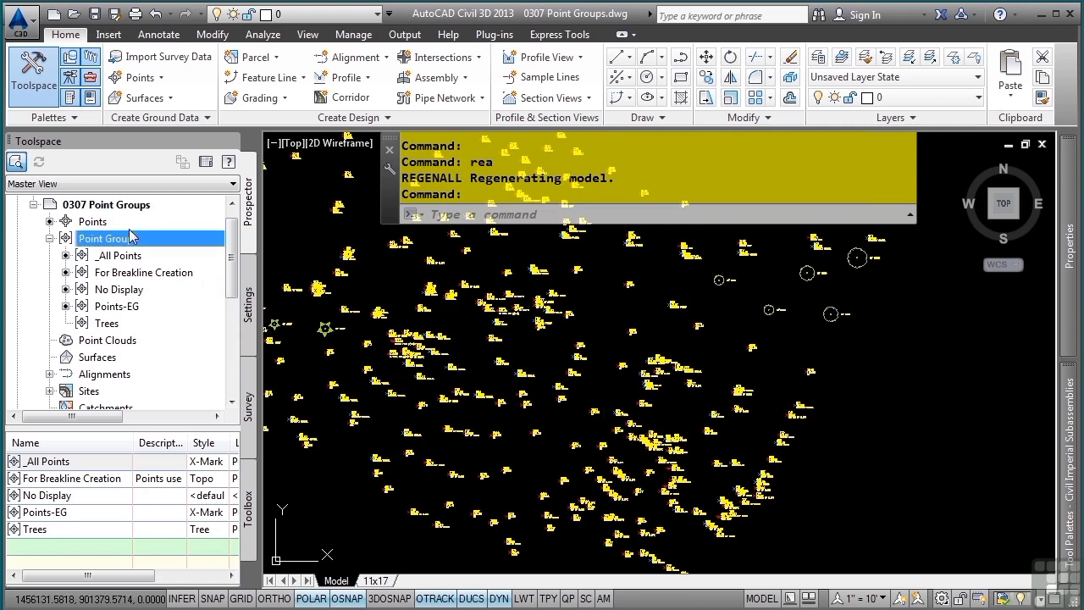
click(163, 276)
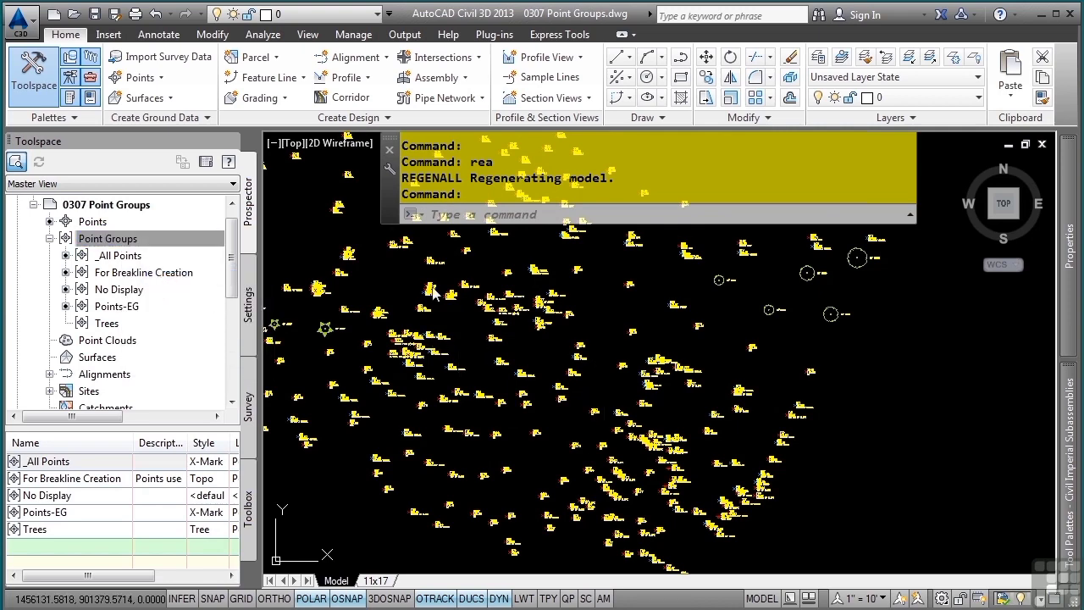
text(W)
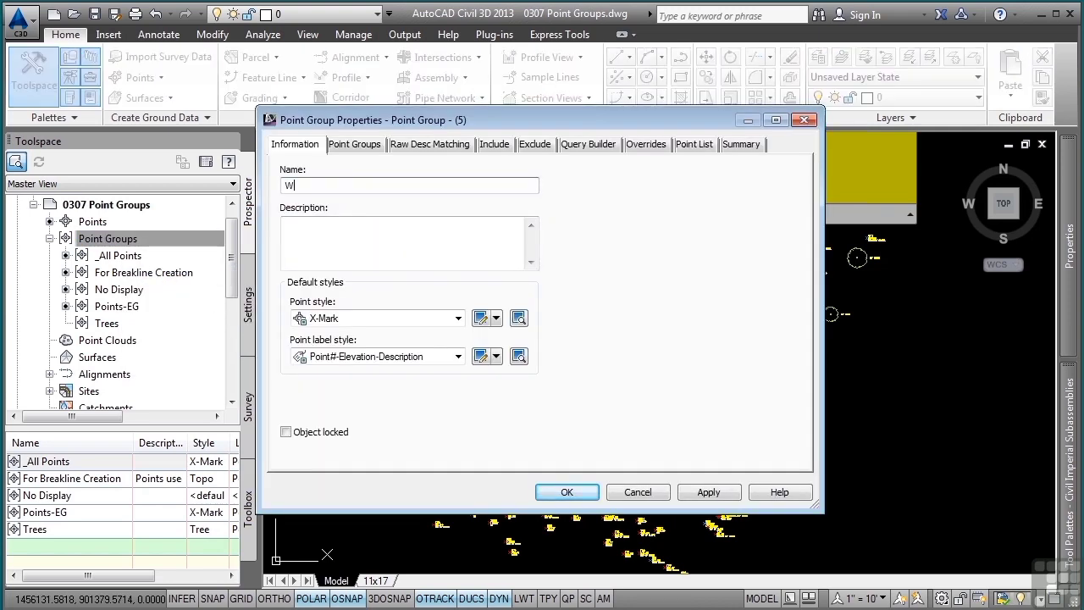
text(orking PG)
Include points by number in Working PG, using a crossing selection around the dense cluster at the site's southeast end, and accept the group
click(499, 149)
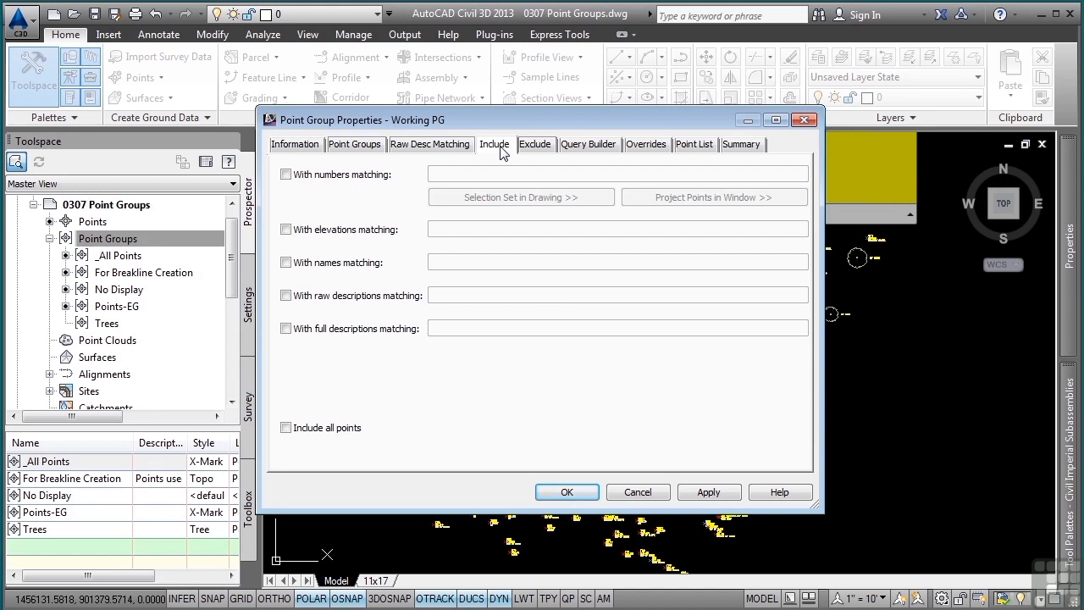
click(285, 174)
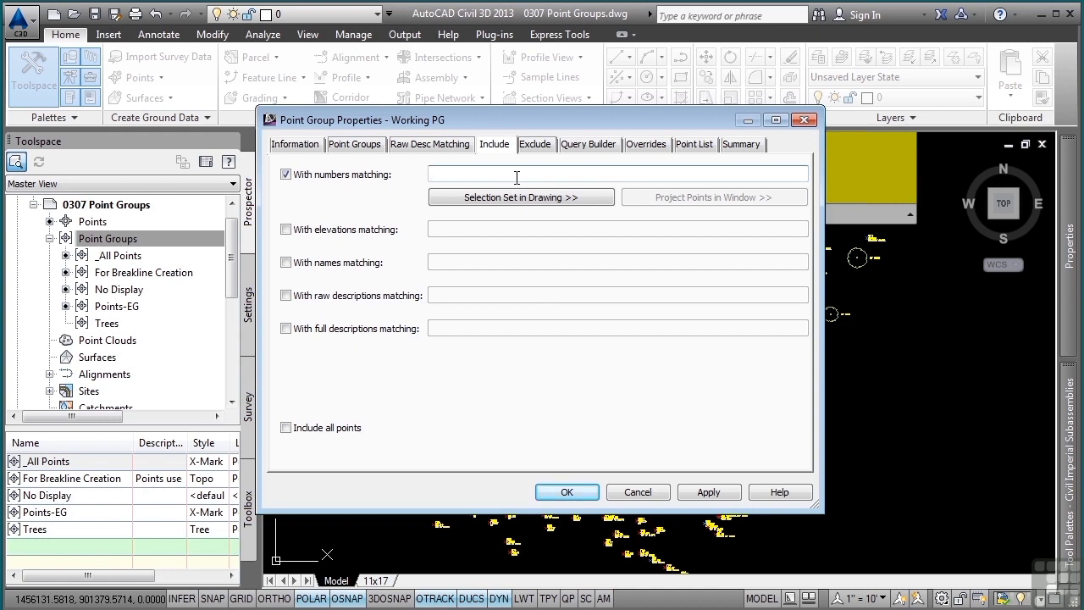
click(524, 198)
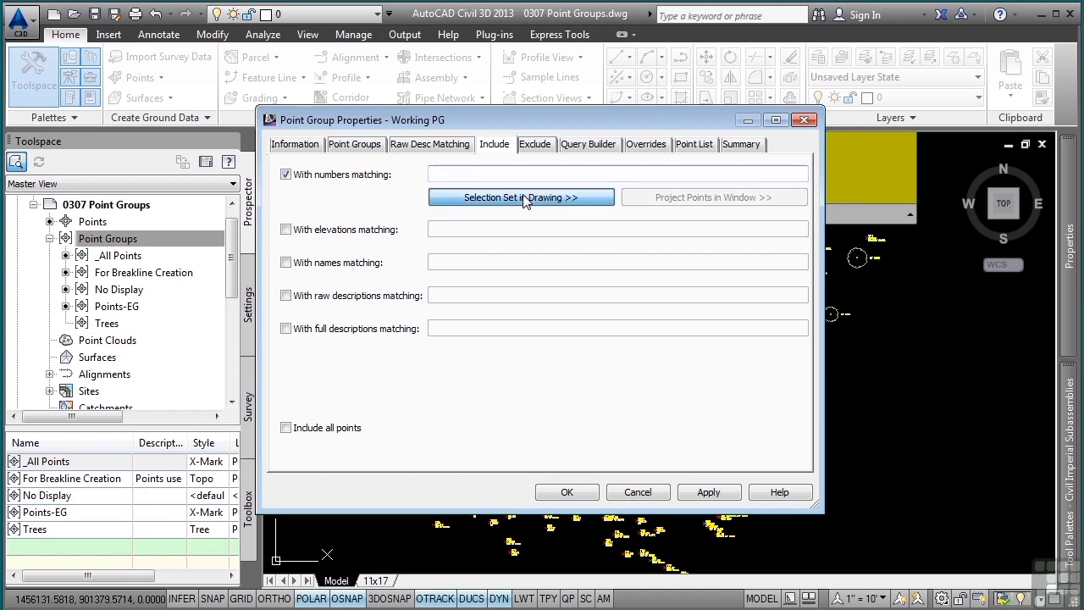
scroll(889, 218, down, 1)
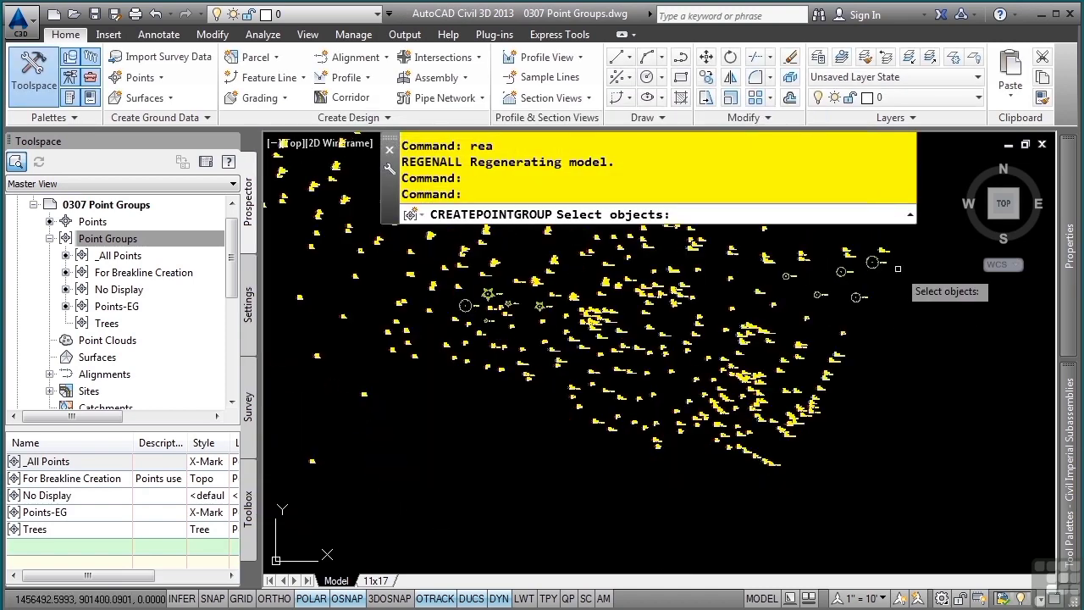
click(917, 244)
click(593, 473)
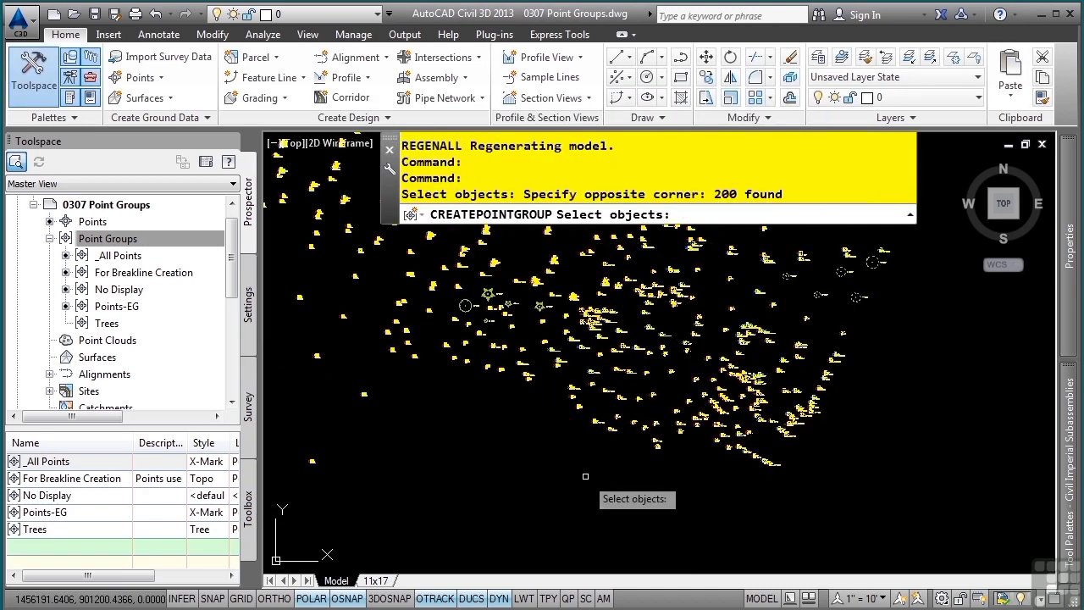
key(Return)
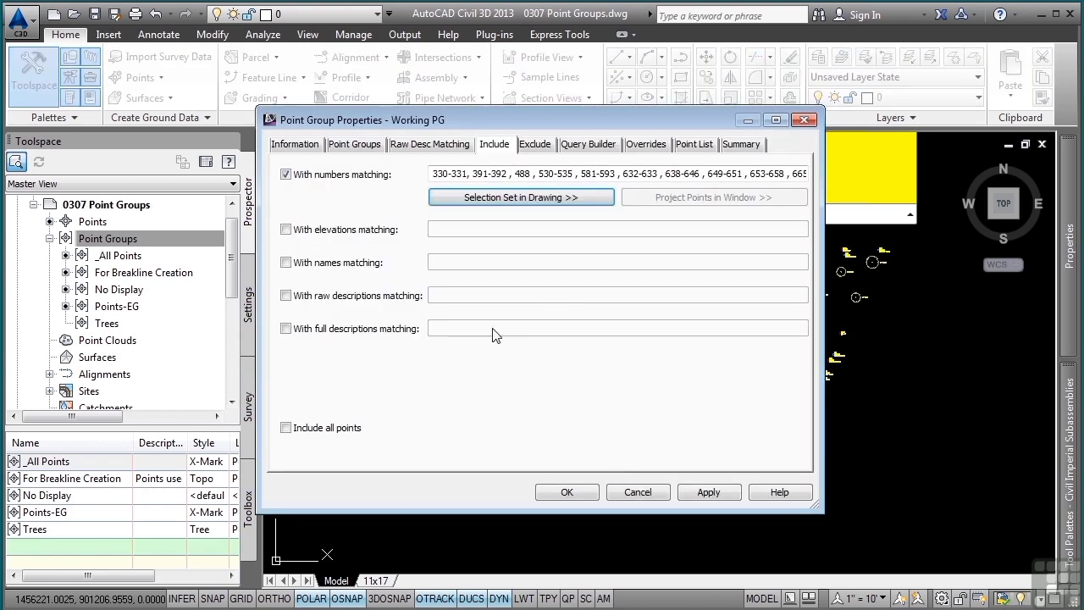
click(566, 493)
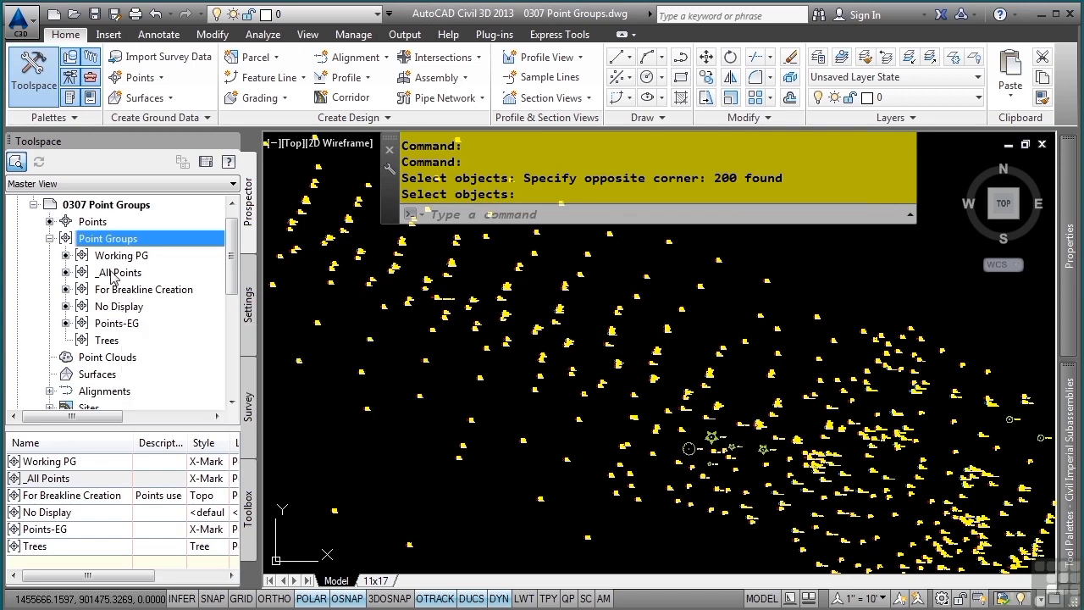
Move the No Display group up to second place in the point group display order, directly below Working PG, and accept
right_click(113, 244)
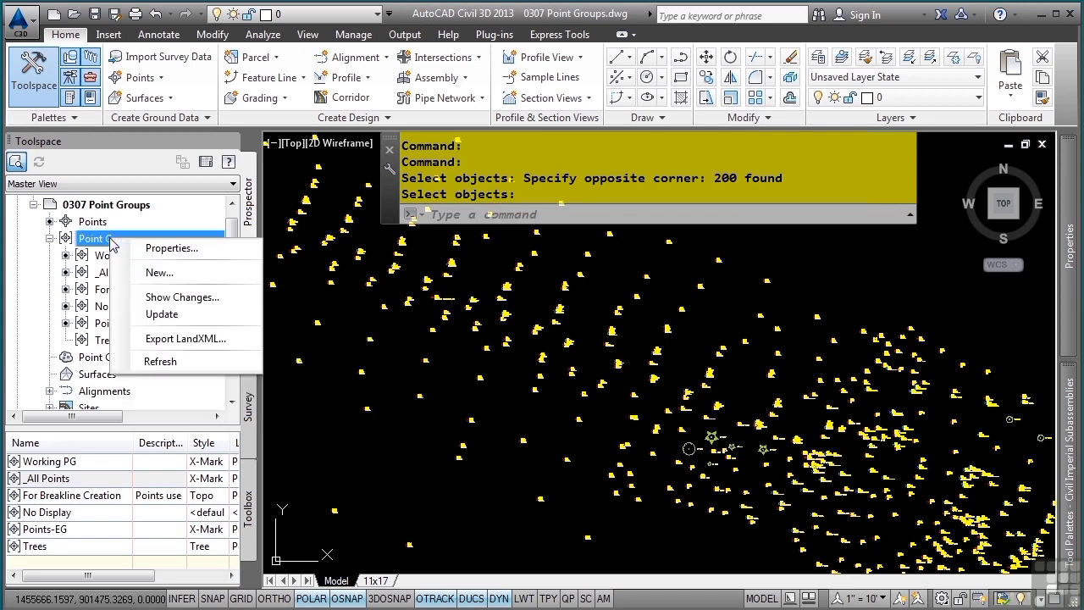
click(161, 248)
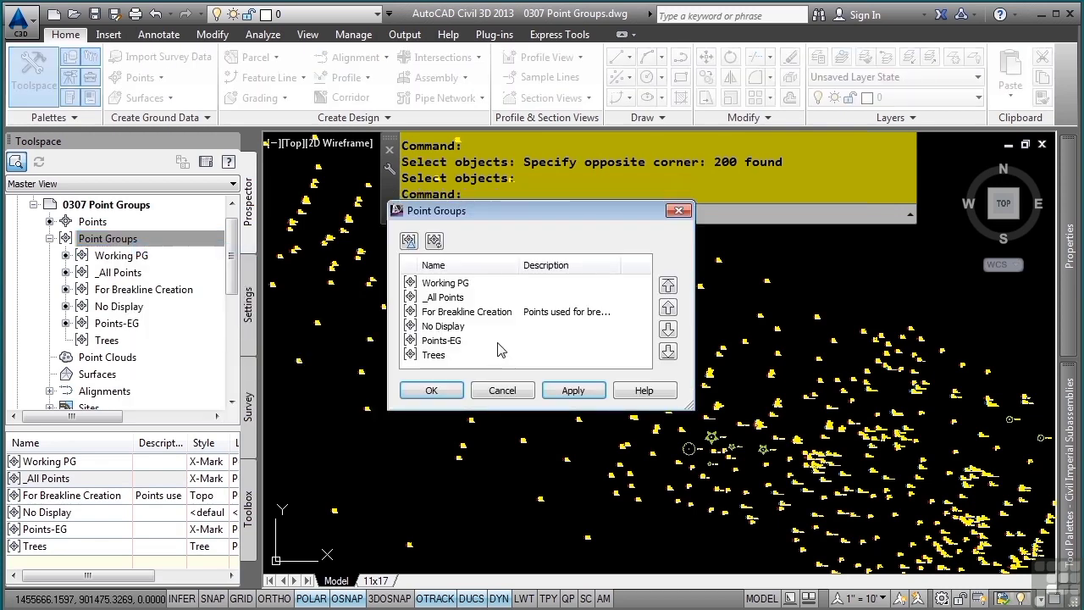
click(458, 327)
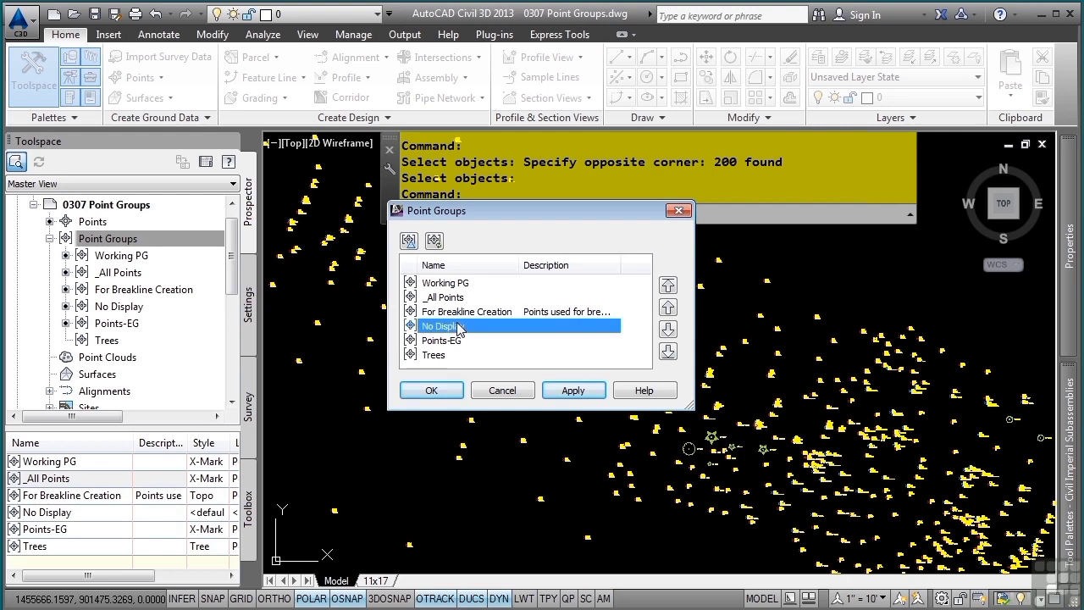
click(668, 307)
click(668, 307)
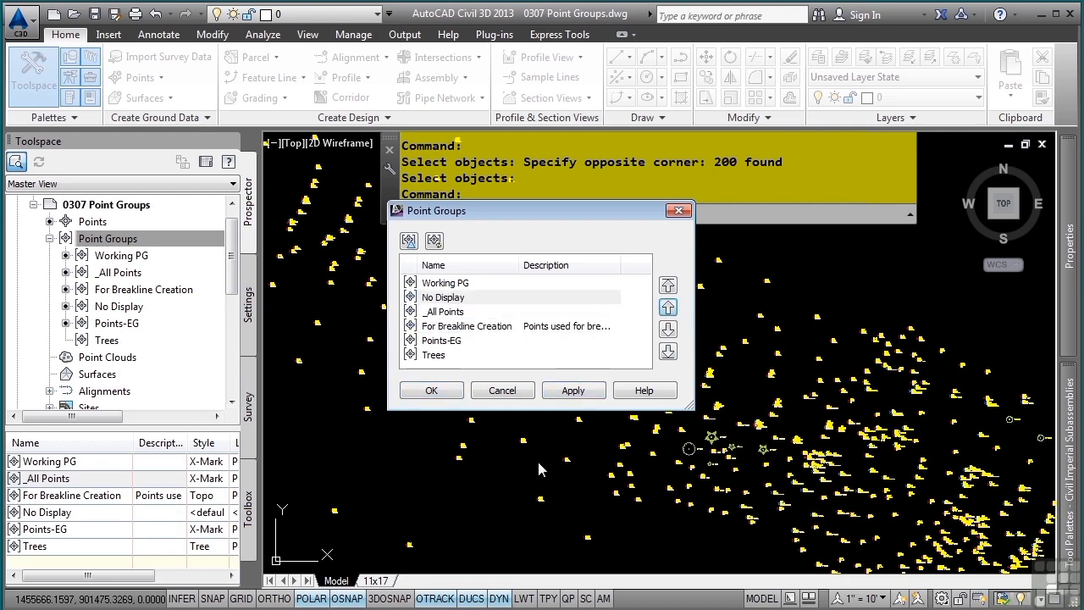
click(441, 396)
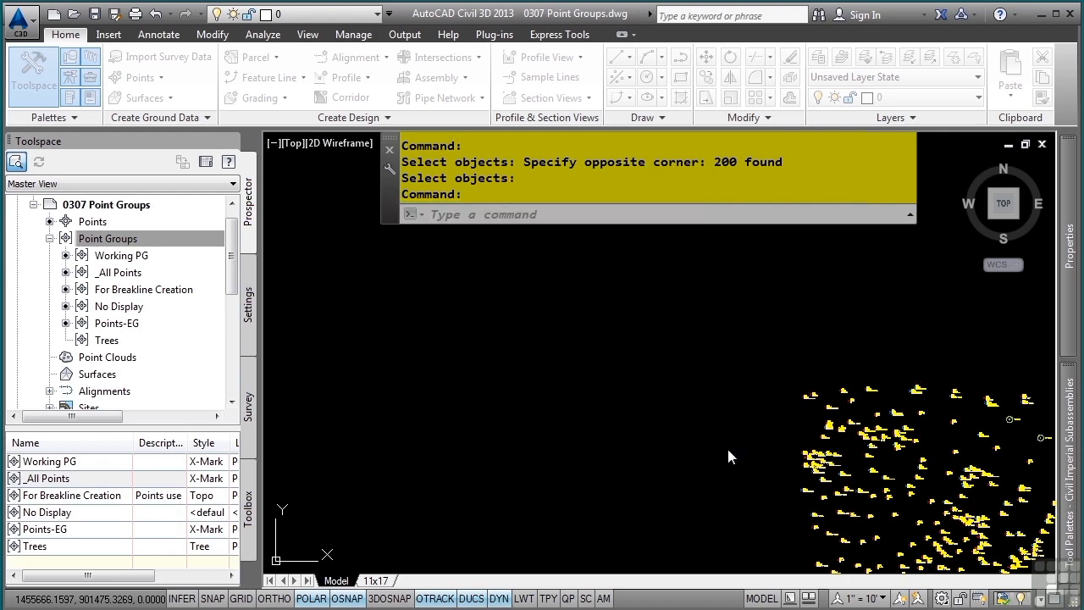
scroll(593, 363, down, 5)
middle_drag(665, 380, 449, 348)
scroll(501, 365, up, 5)
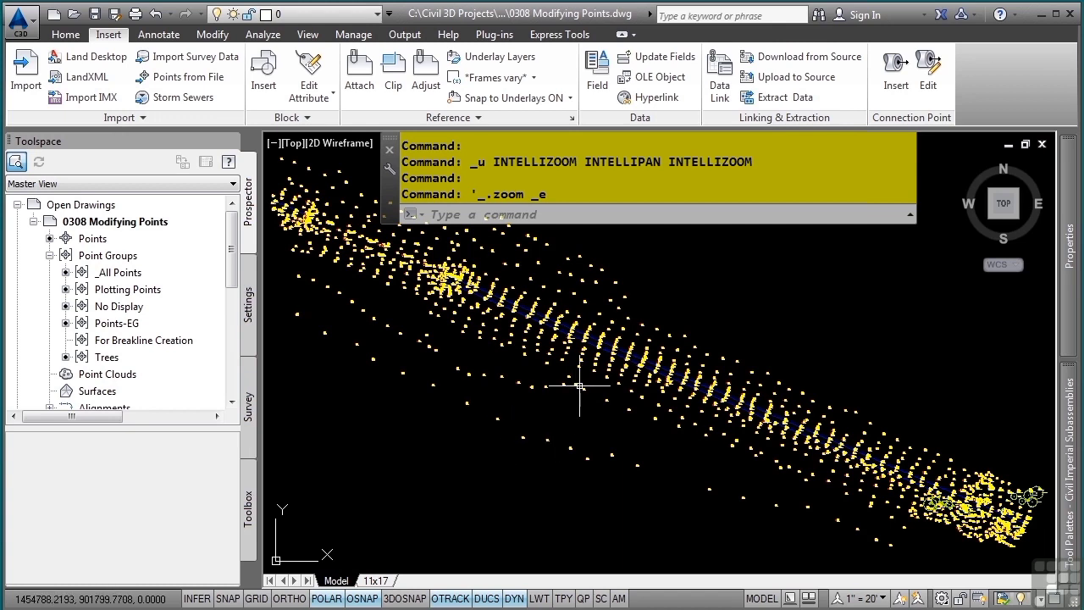
Try to move point 2365 to a new location toward the west-southwest
scroll(573, 384, up, 8)
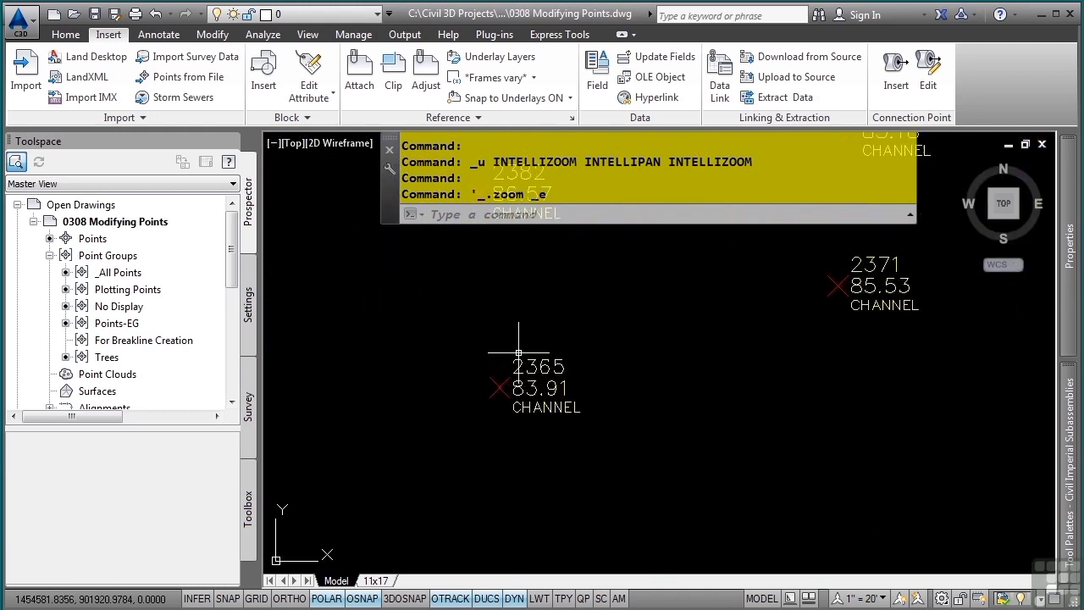
scroll(558, 386, down, 4)
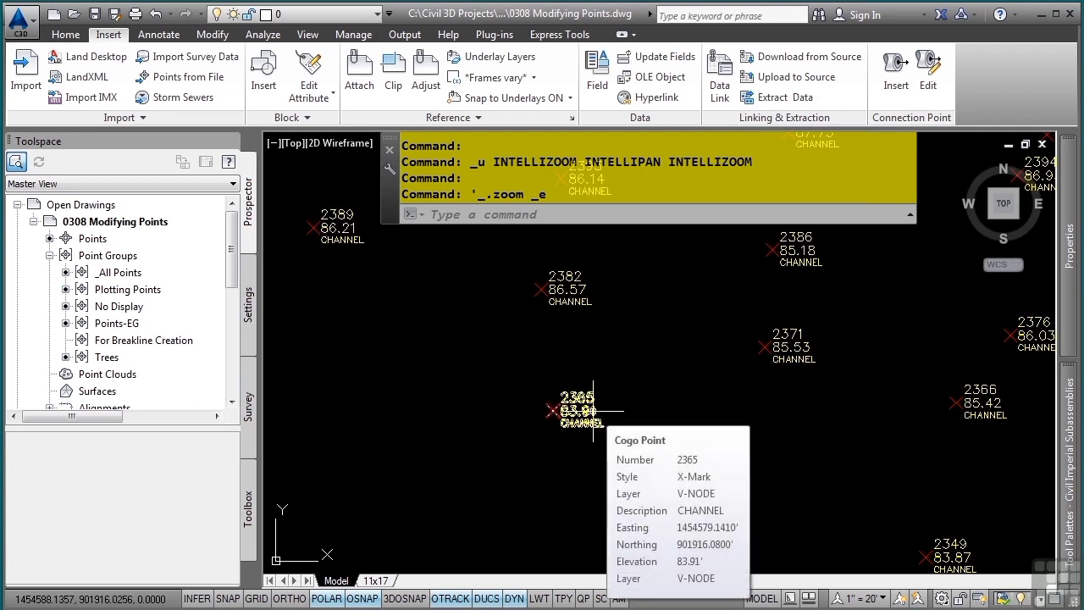
click(593, 411)
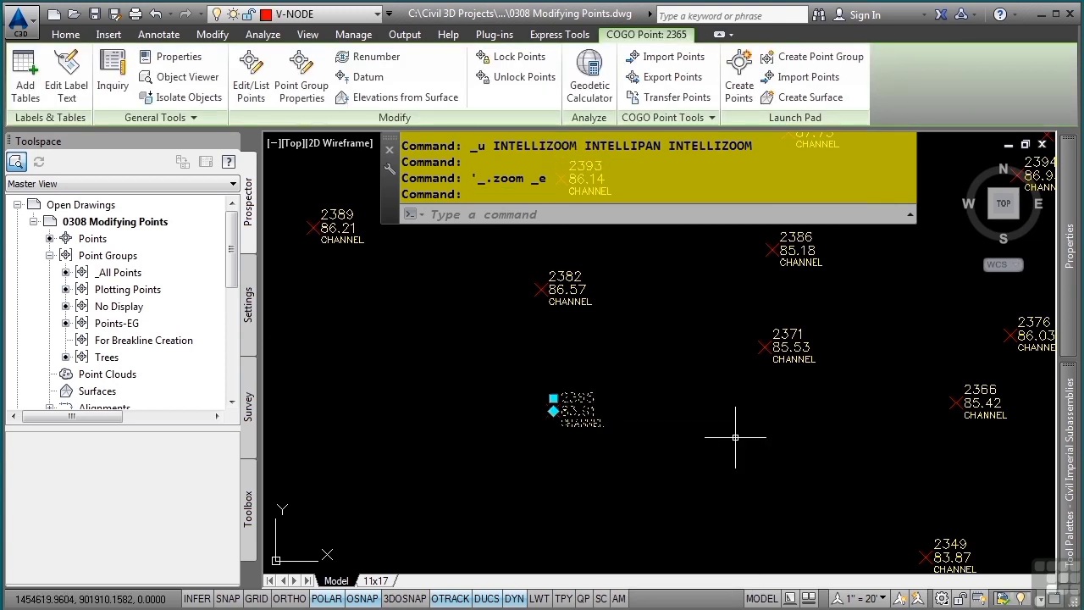
mouse_move(553, 398)
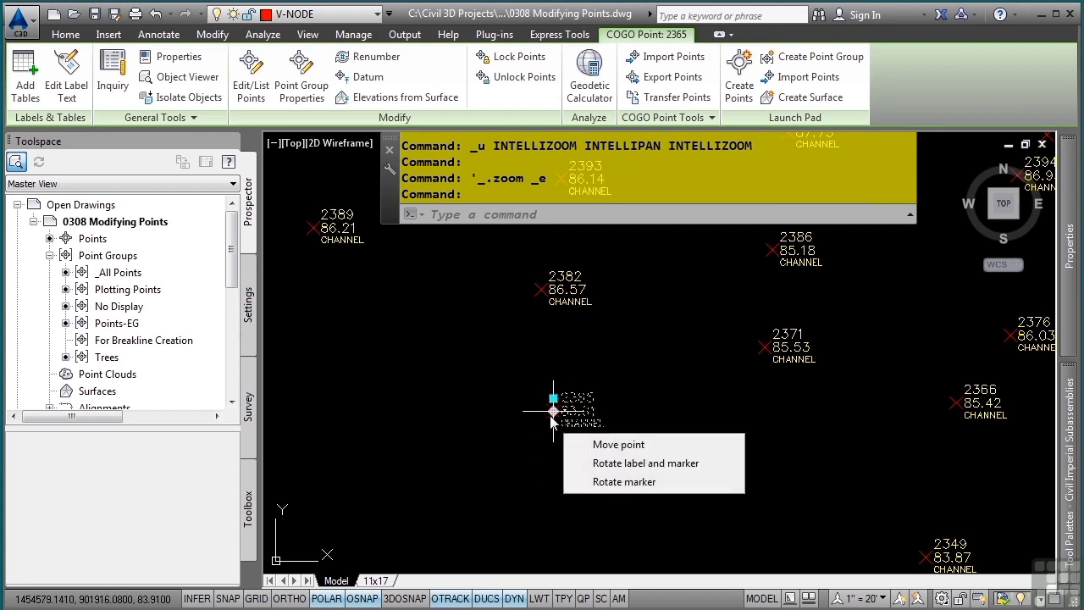
click(618, 444)
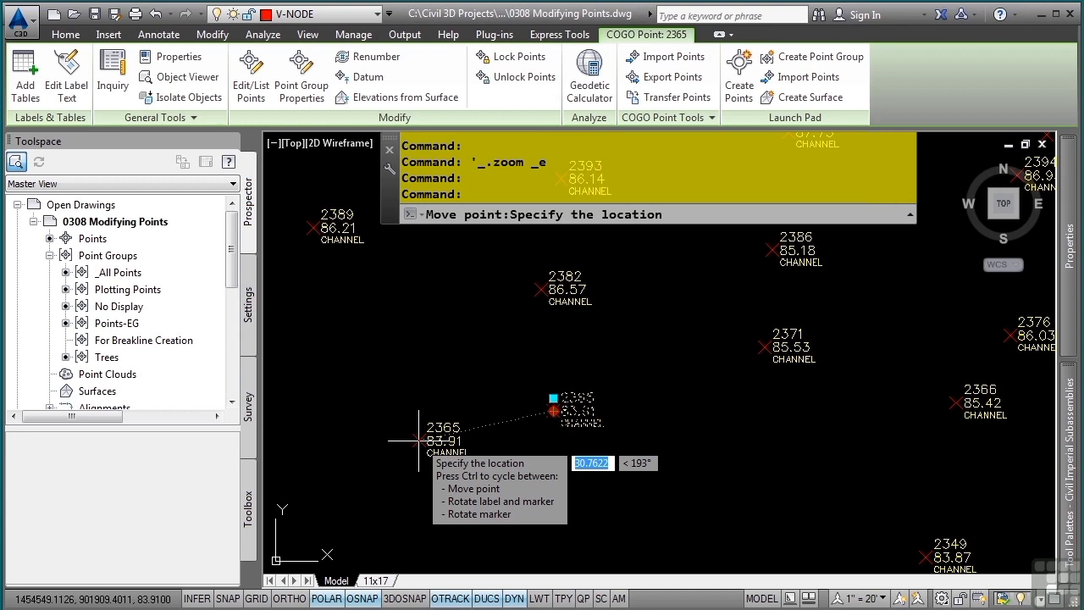
key(Escape)
key(Escape)
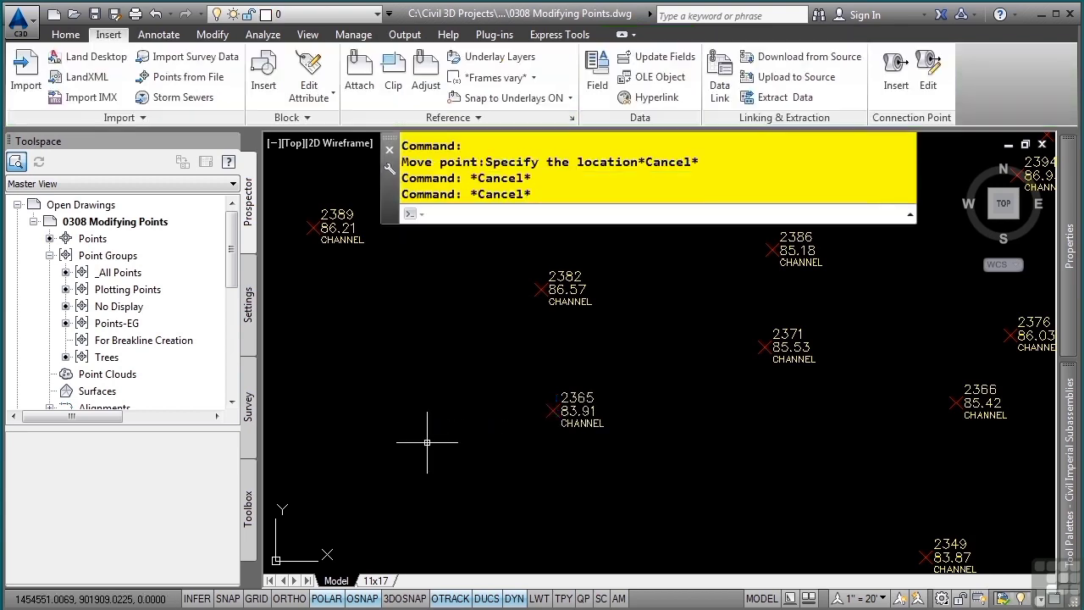
Open points 2365, 2371 and 2382 together for editing, examine their property columns, and close the point editor
click(540, 289)
click(765, 347)
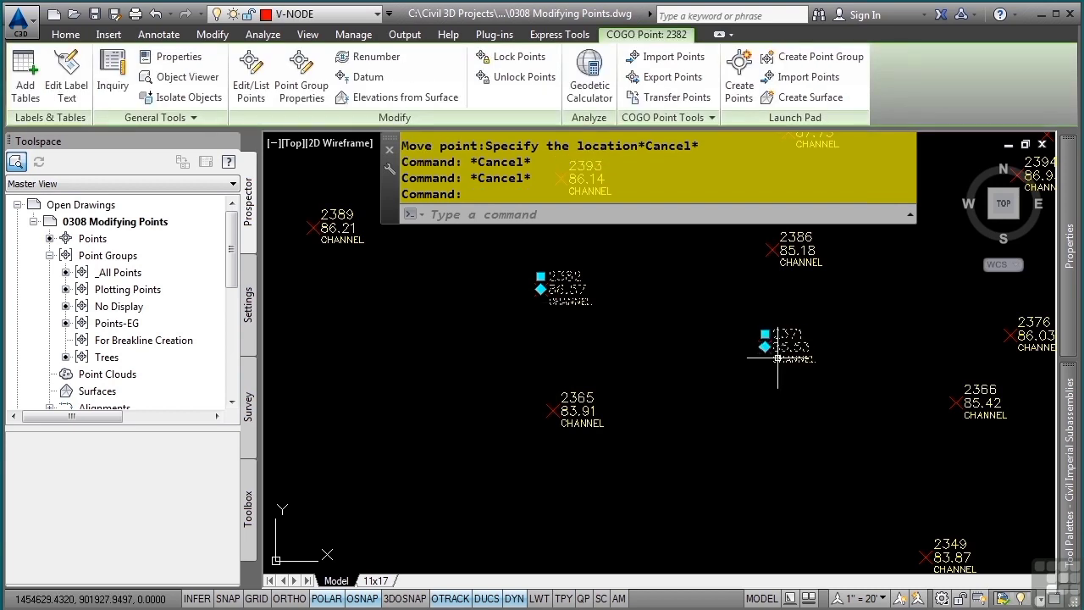
right_click(426, 449)
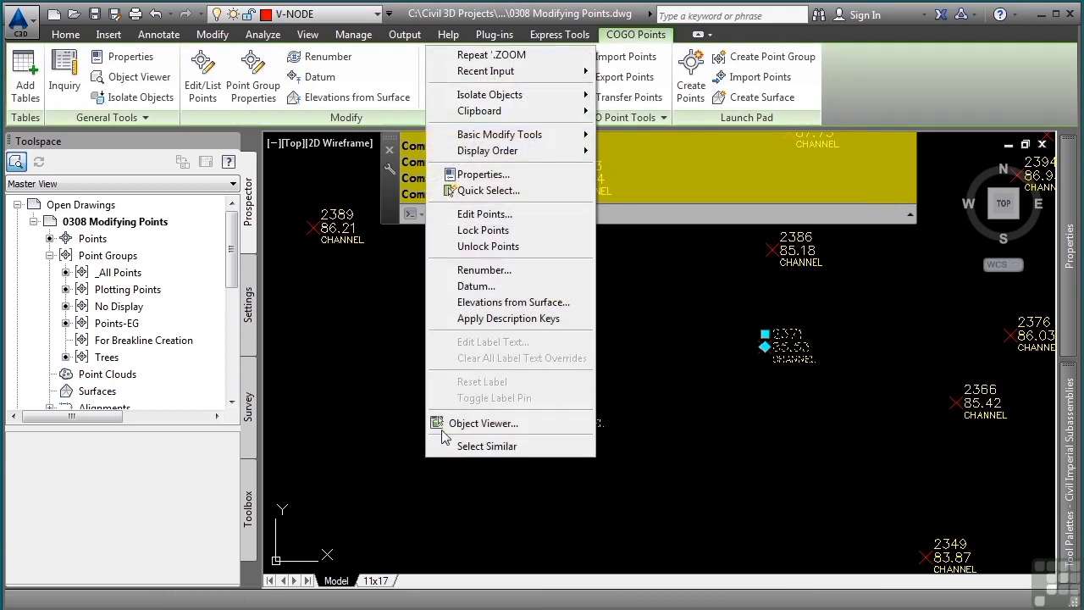
click(507, 217)
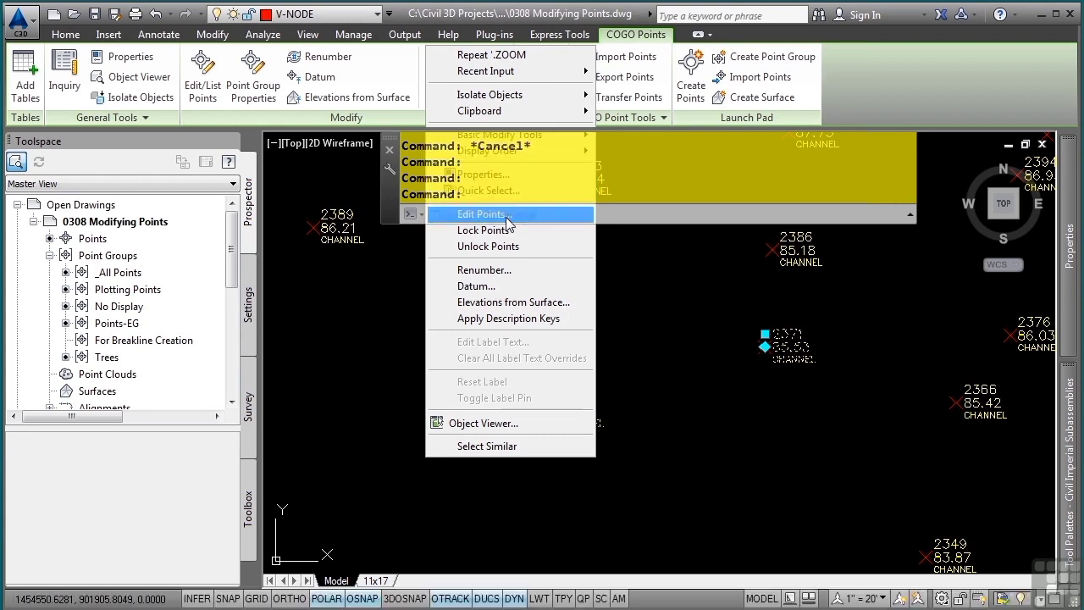
mouse_move(271, 373)
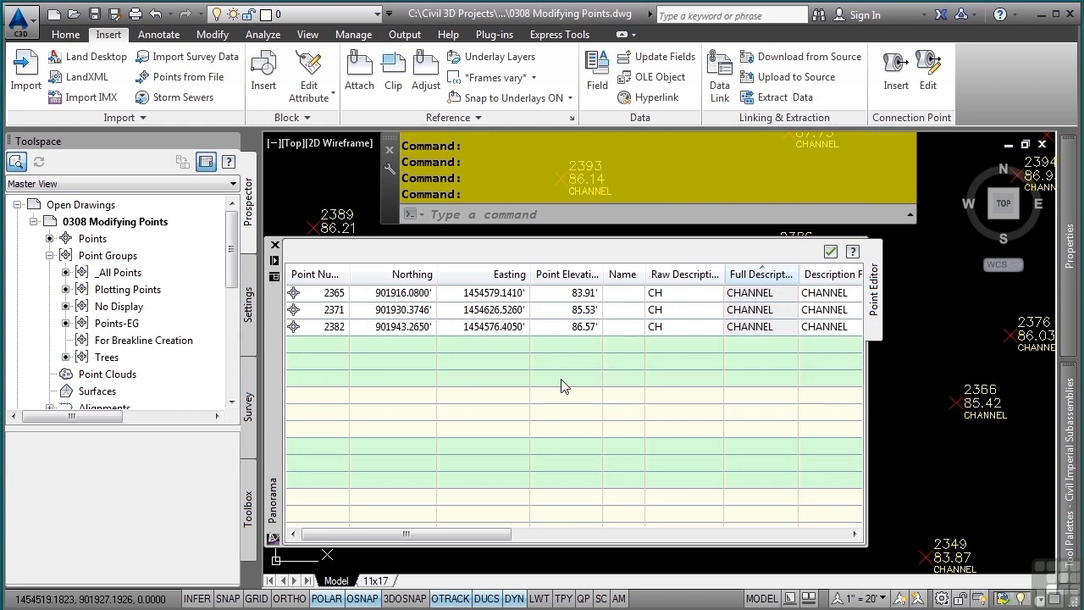
drag(593, 408, 460, 292)
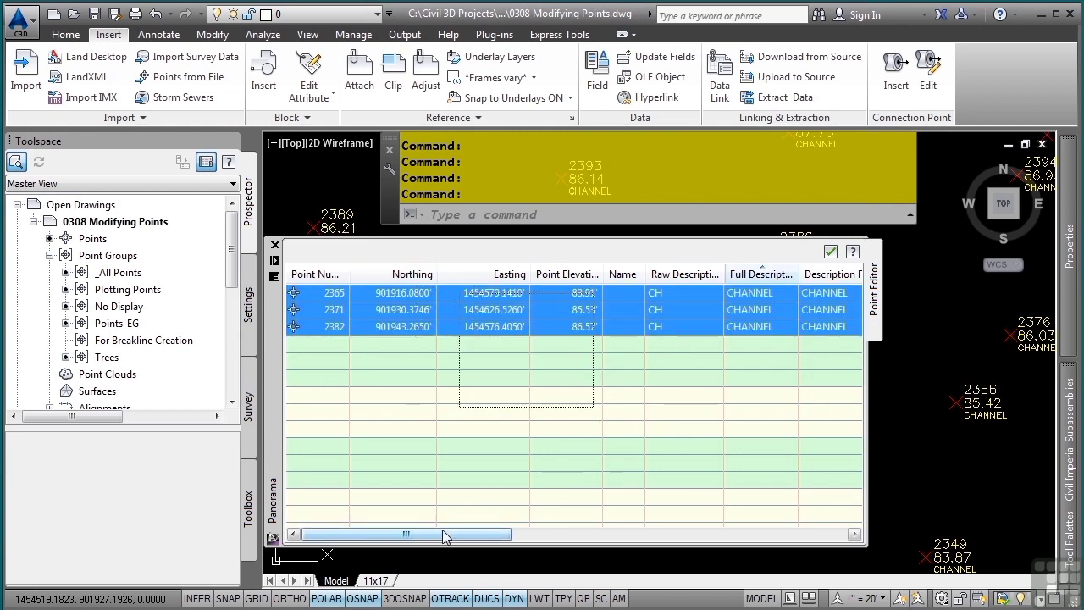
drag(444, 535, 720, 539)
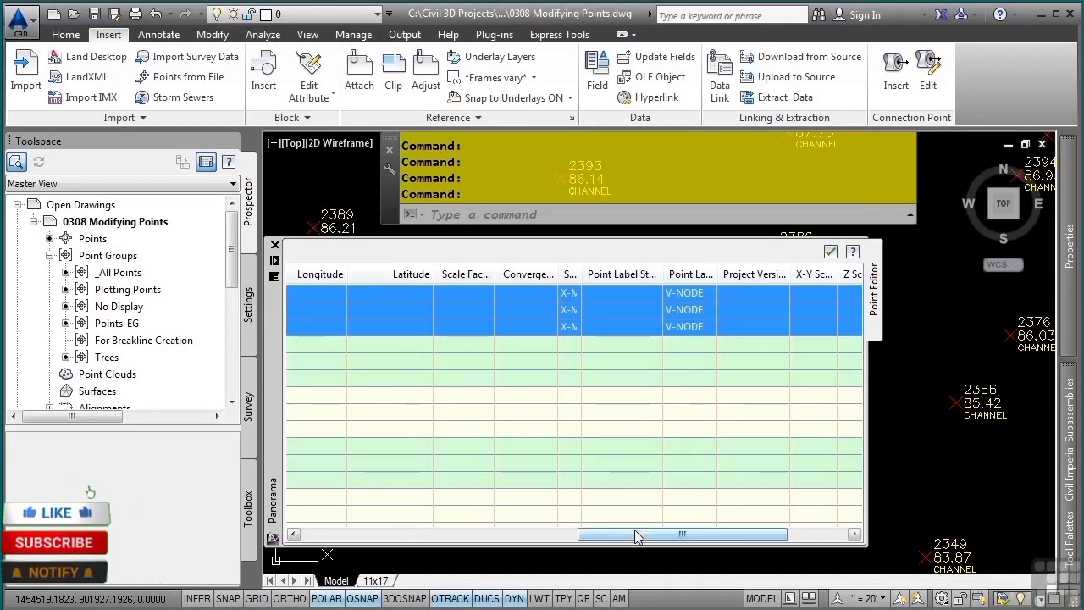
drag(636, 536, 542, 536)
click(829, 251)
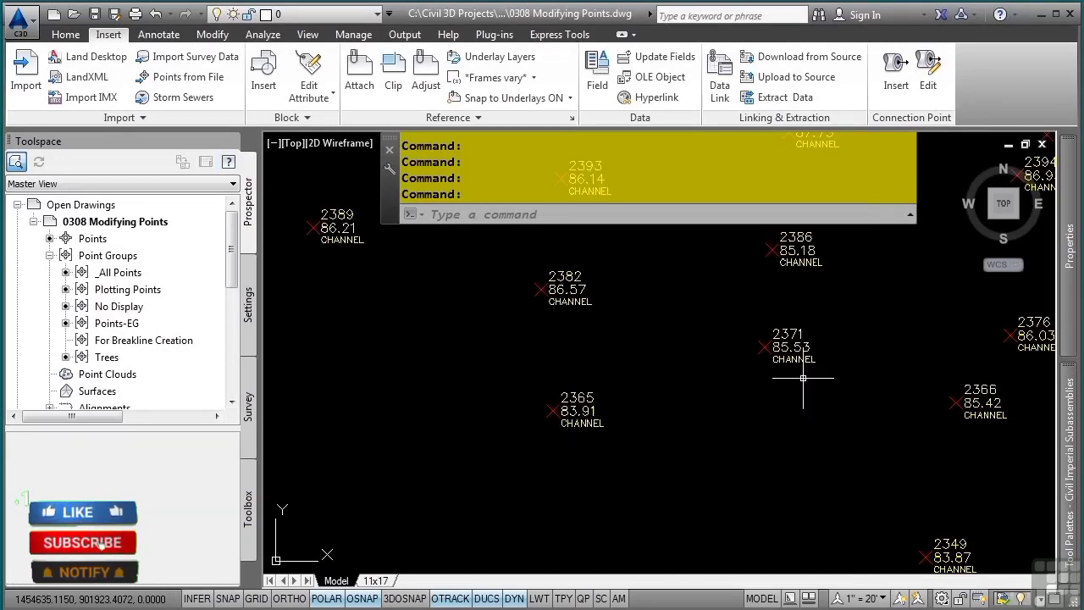
Edit point 2365 and set its raw description to DH 25
click(592, 410)
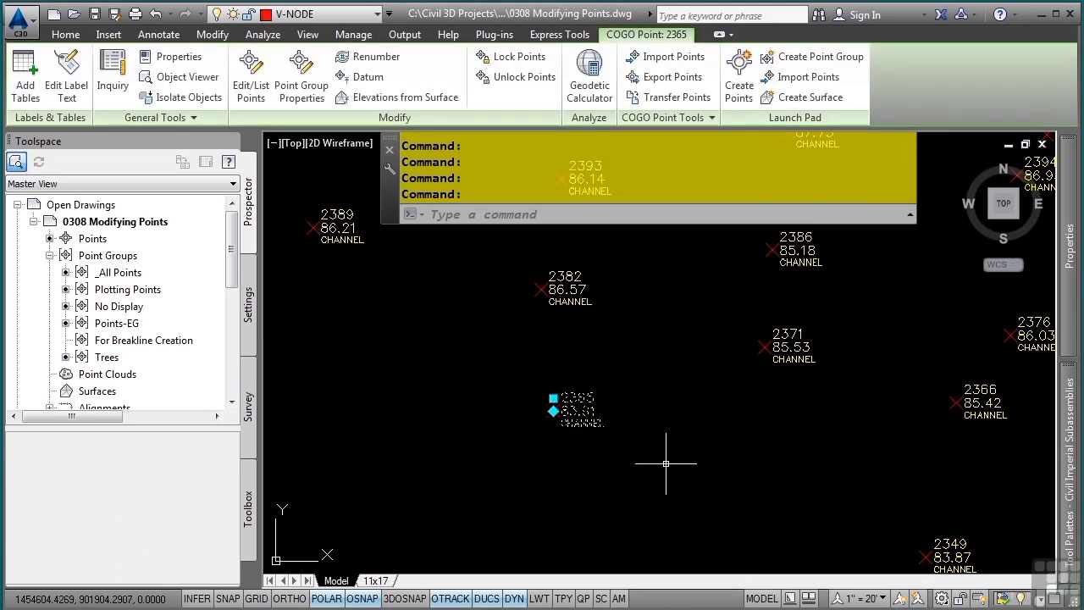
right_click(627, 420)
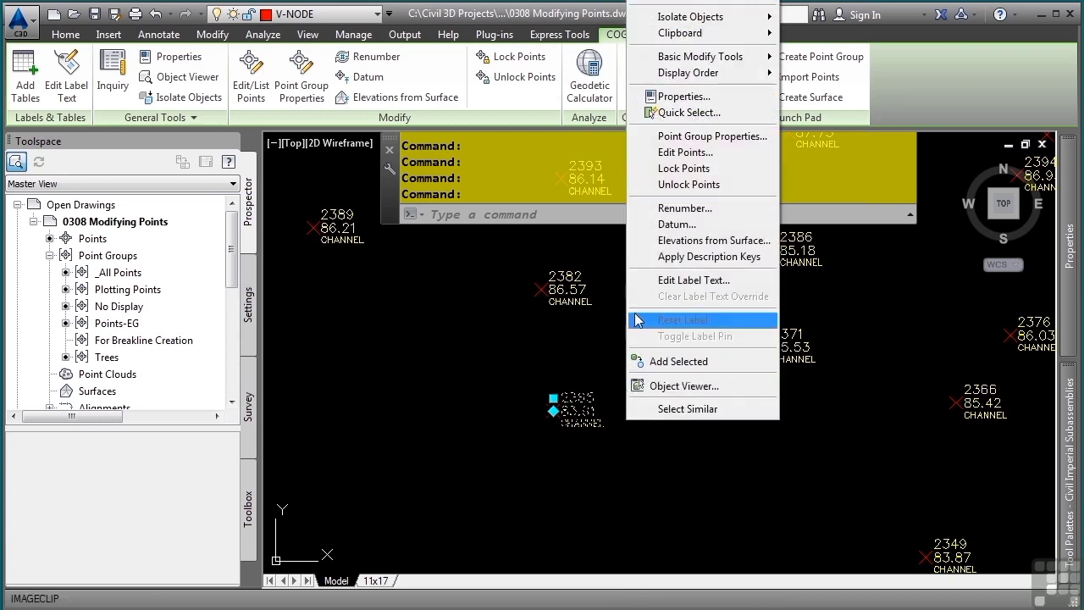
click(686, 153)
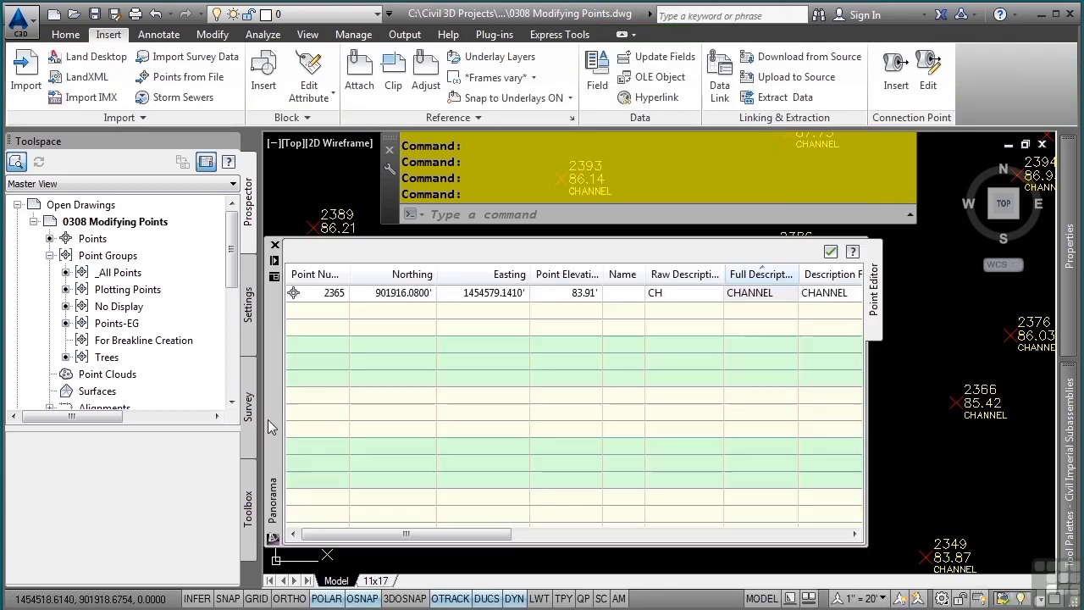
click(656, 293)
click(673, 294)
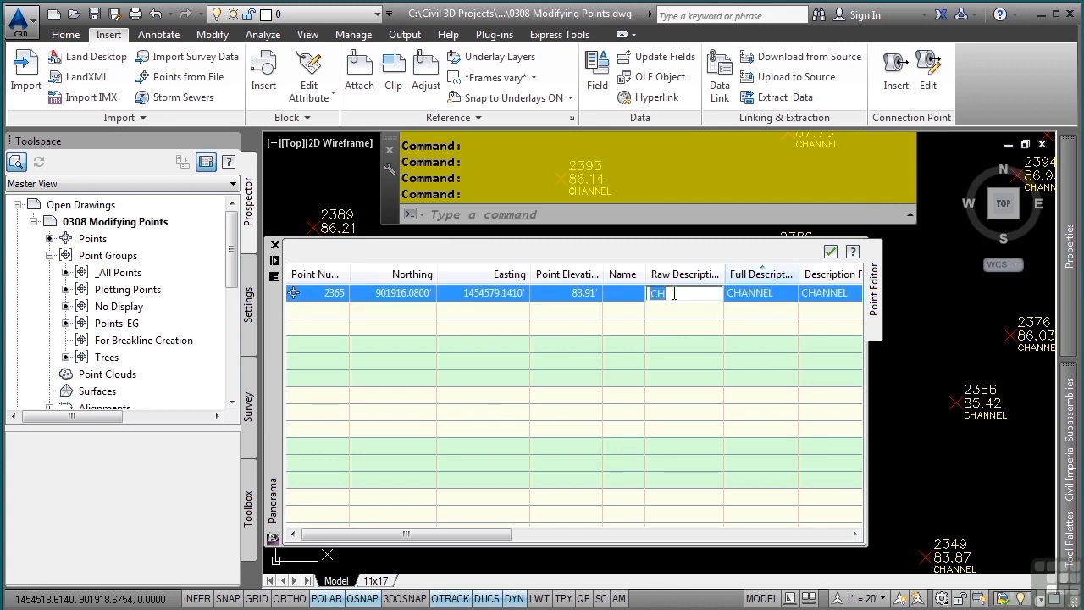
text(DH 25)
key(Return)
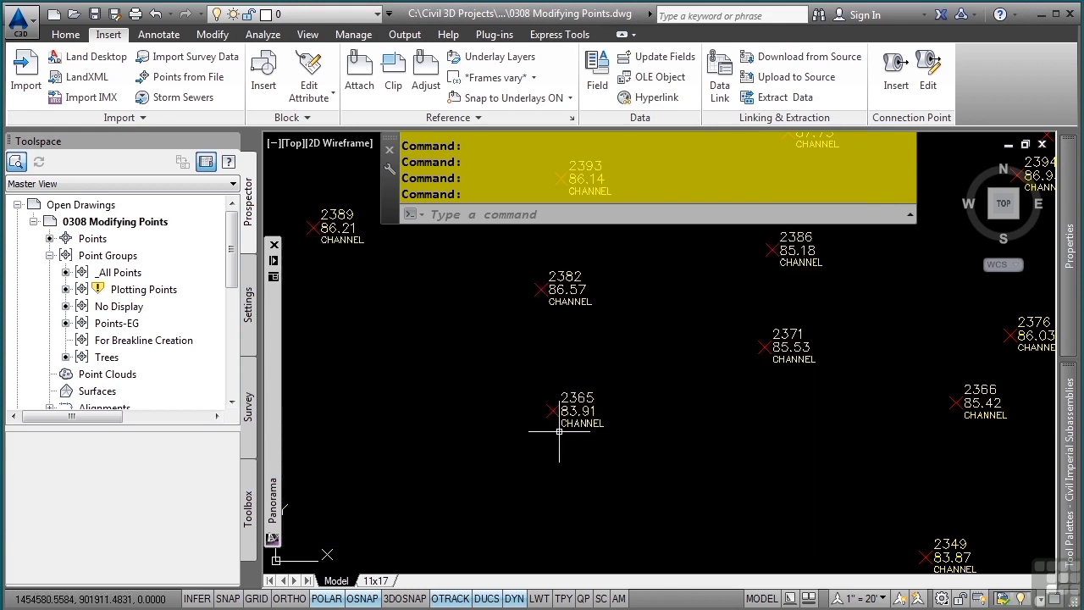
Apply the description keys to the _All Points group
mouse_move(575, 417)
right_click(111, 273)
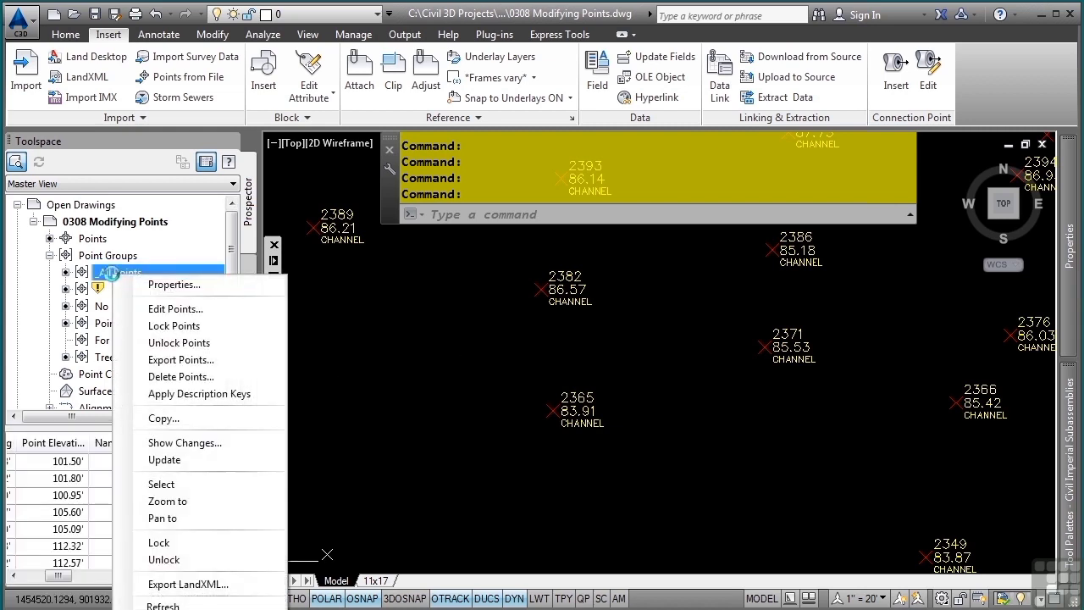
click(197, 395)
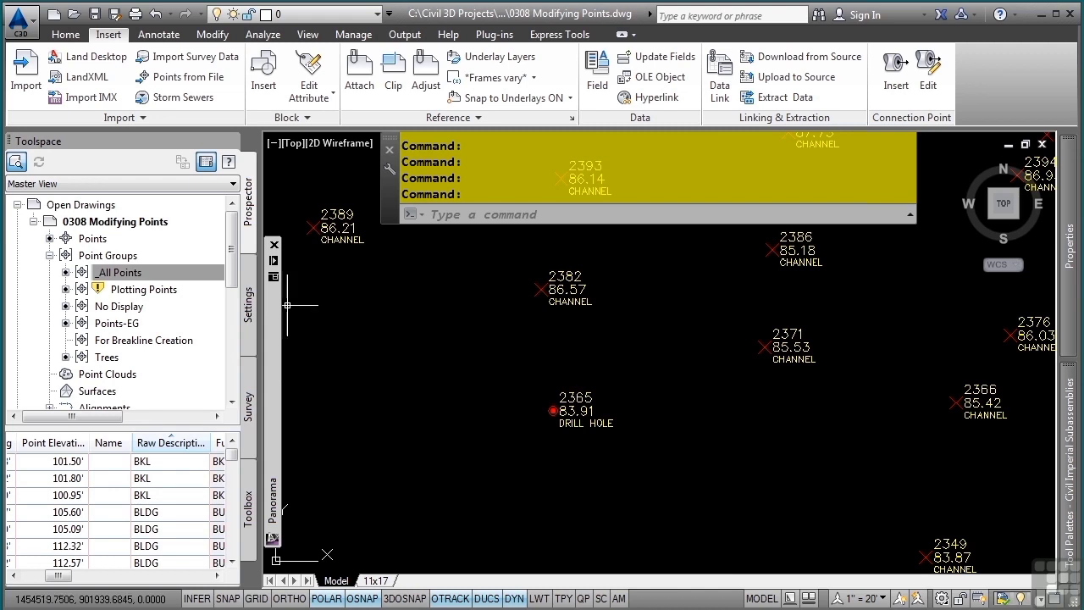
Lock all points in the drawing and check the lock markers beside the point numbers in the list
click(119, 271)
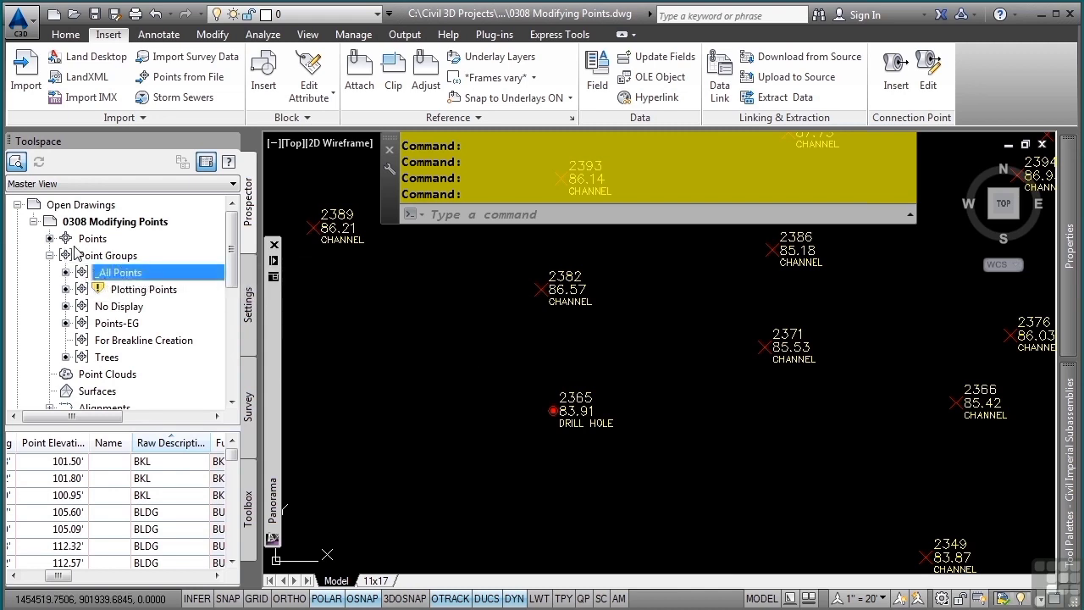
click(101, 238)
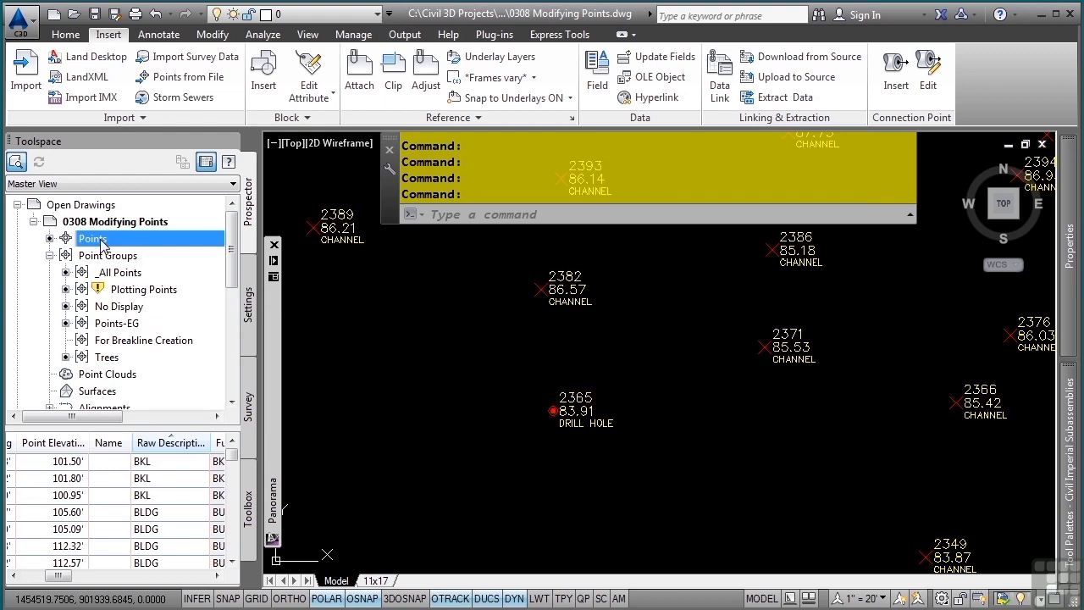
right_click(104, 242)
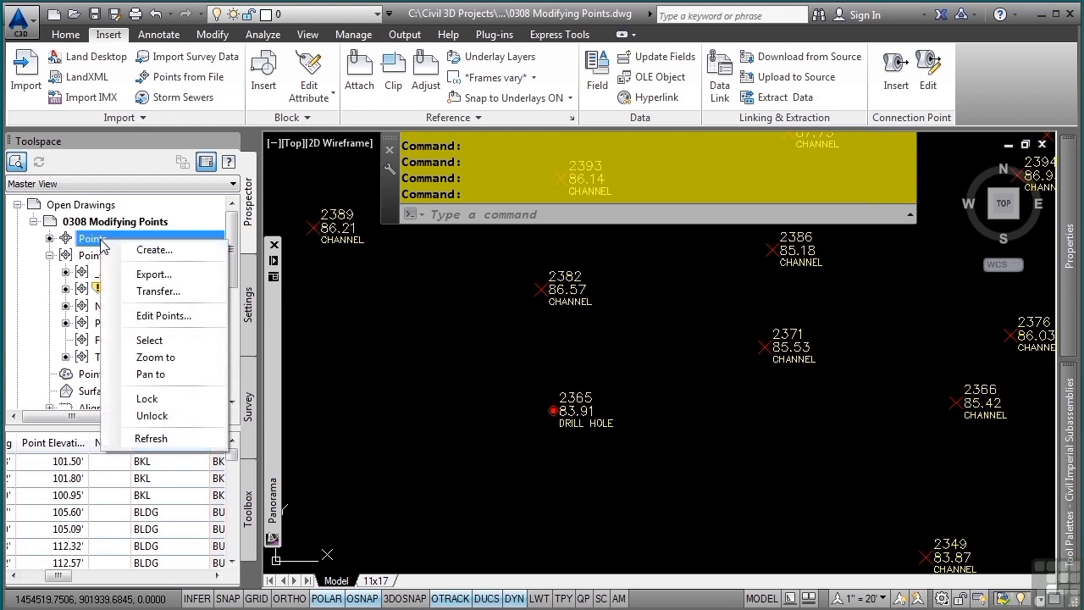
click(166, 401)
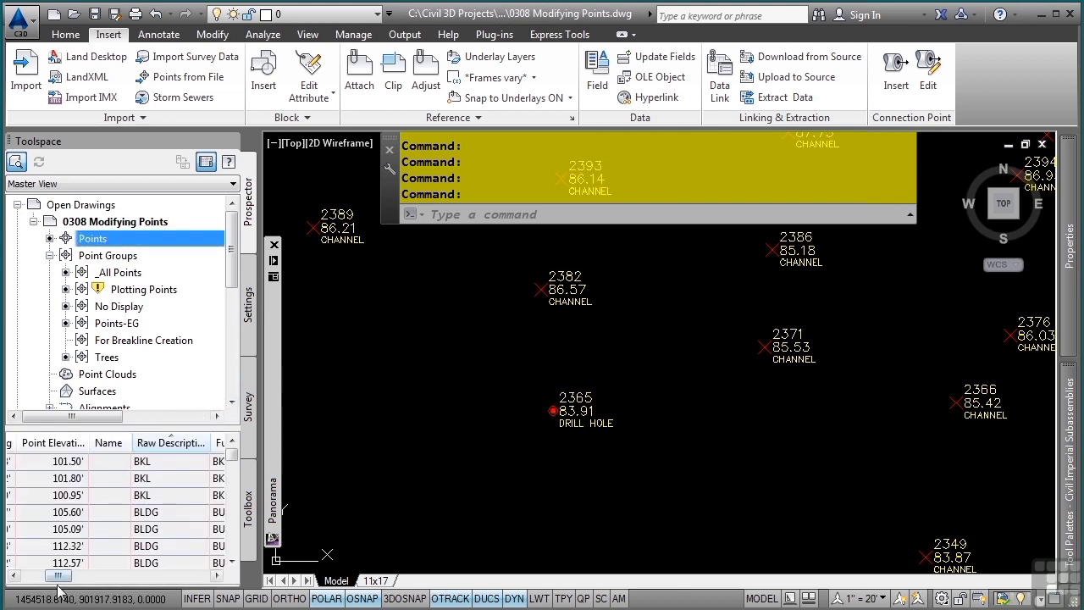
drag(58, 576, 28, 598)
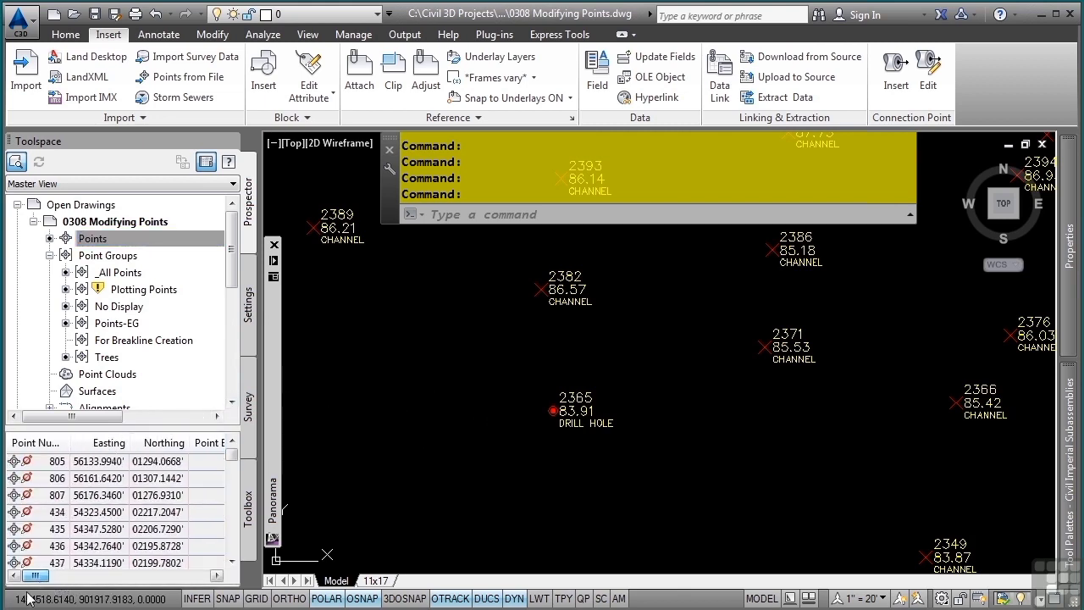
mouse_move(68, 468)
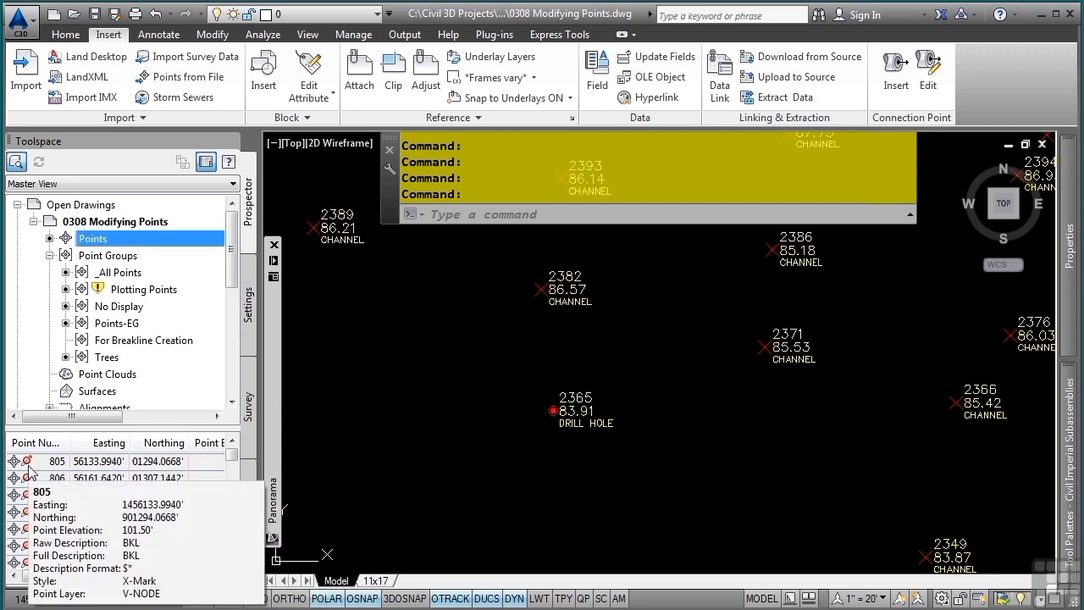
Try to move the locked point 2382 toward the southwest
click(593, 281)
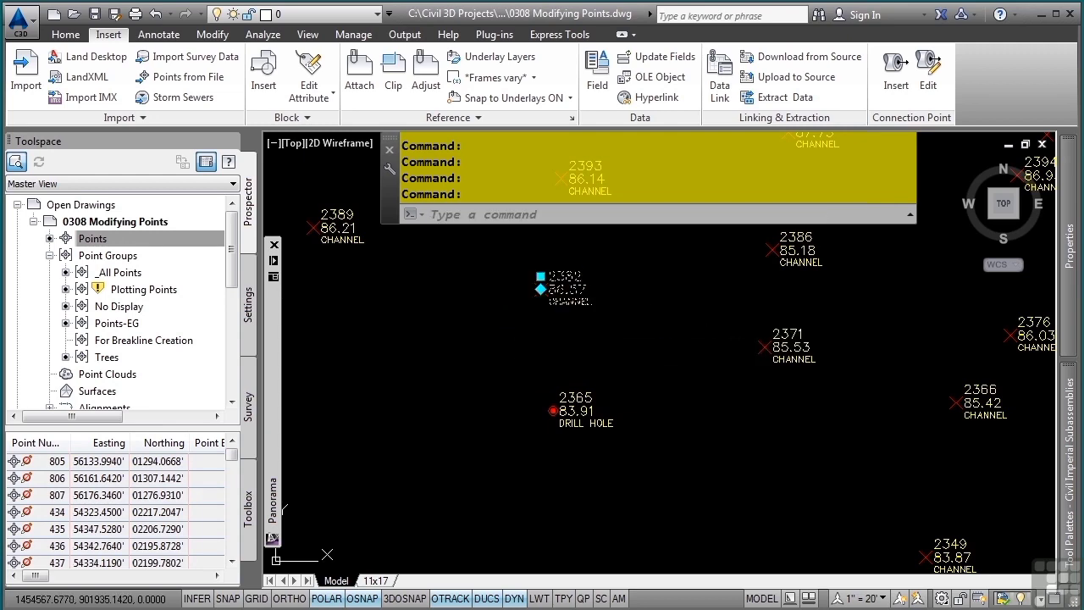
click(587, 269)
click(540, 288)
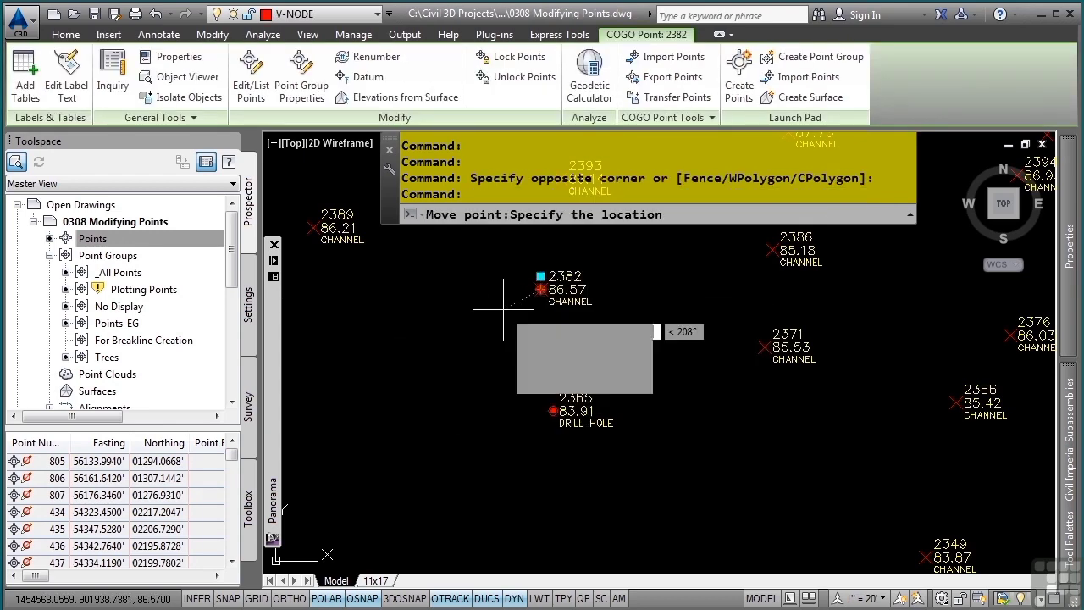
key(Escape)
key(Escape)
key(Escape)
scroll(687, 309, down, 4)
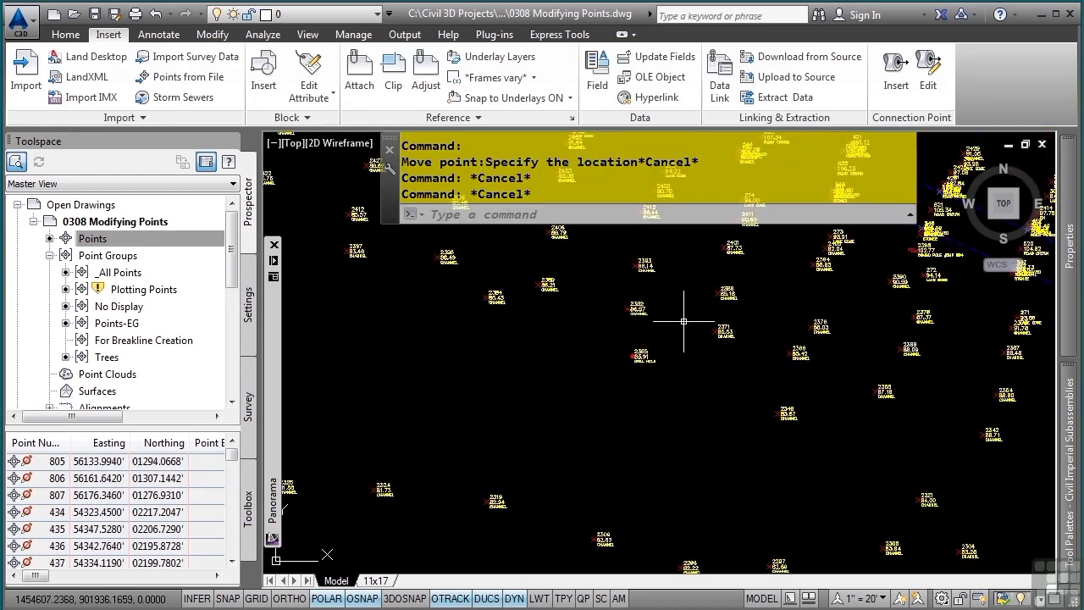
Open the properties of the point groups collection and move No Display, followed by Plotting Points, to the top of the display order
middle_drag(733, 318, 446, 432)
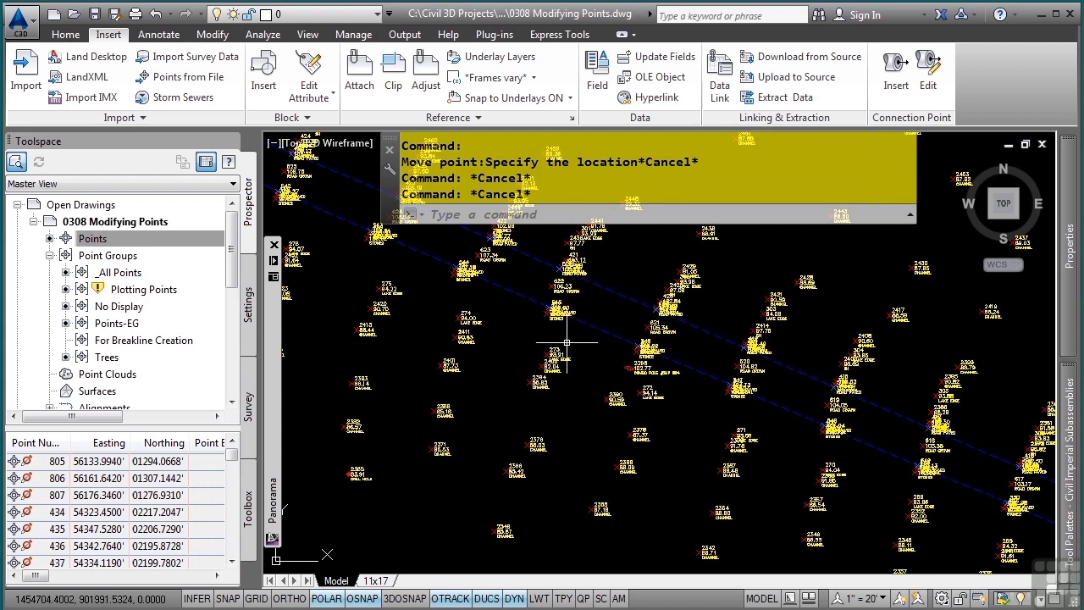
right_click(108, 257)
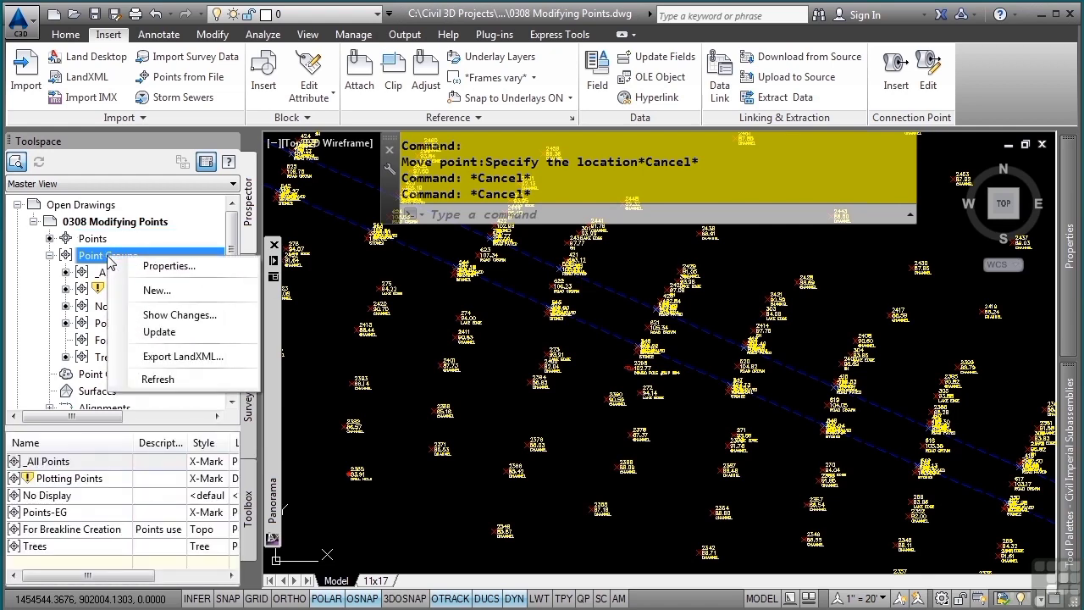
click(203, 267)
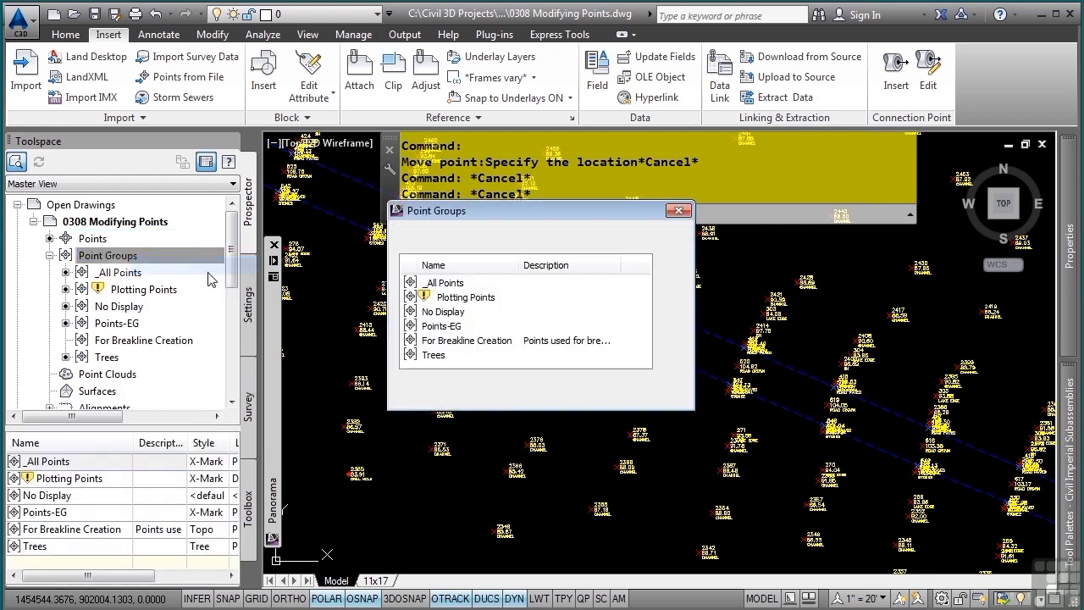
click(557, 315)
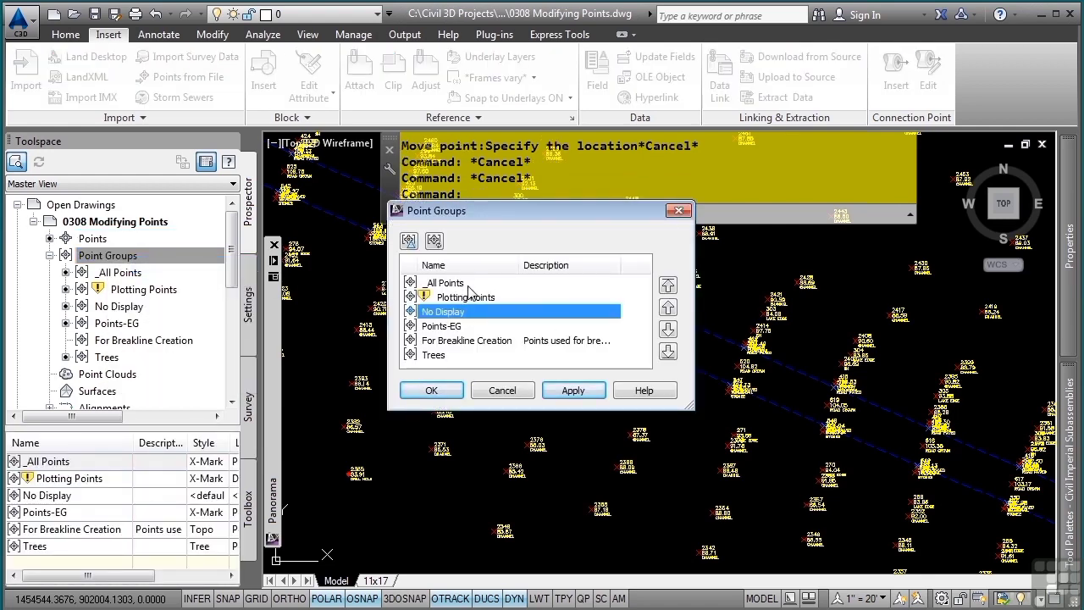
click(468, 285)
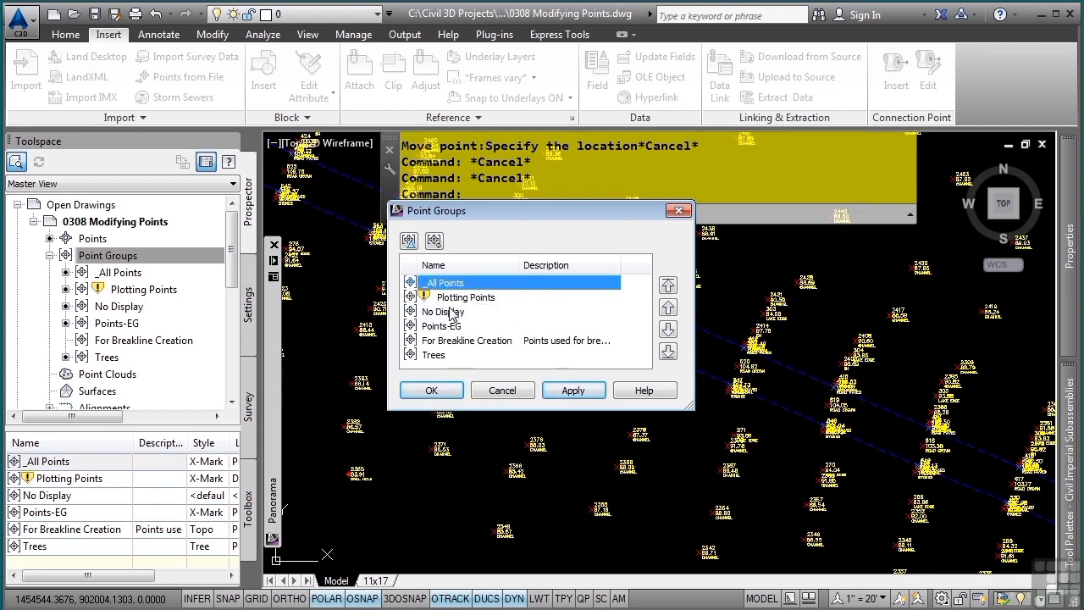
click(448, 314)
click(668, 285)
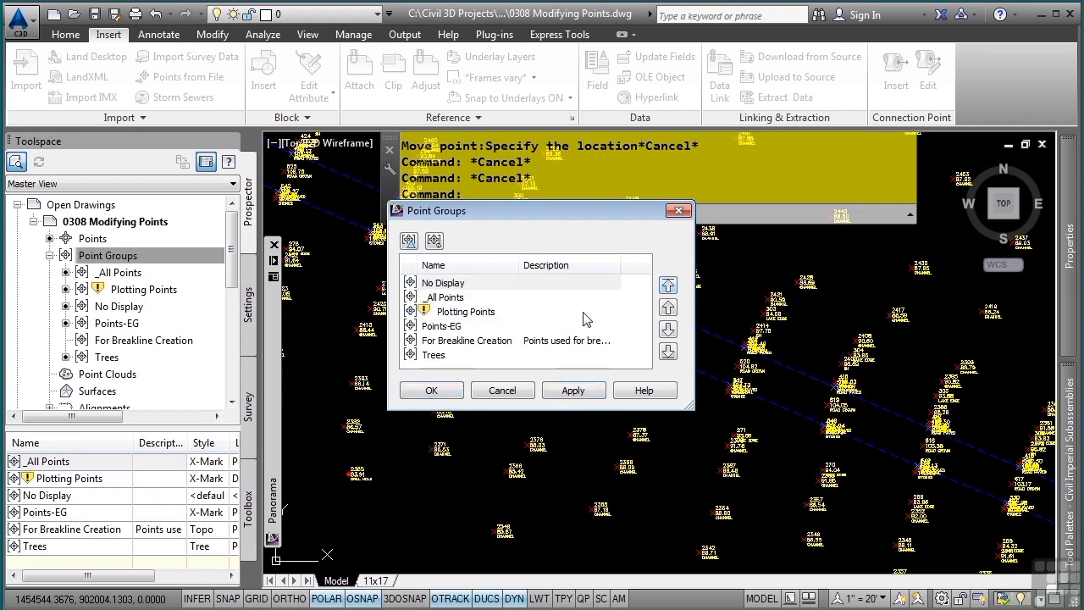
click(582, 318)
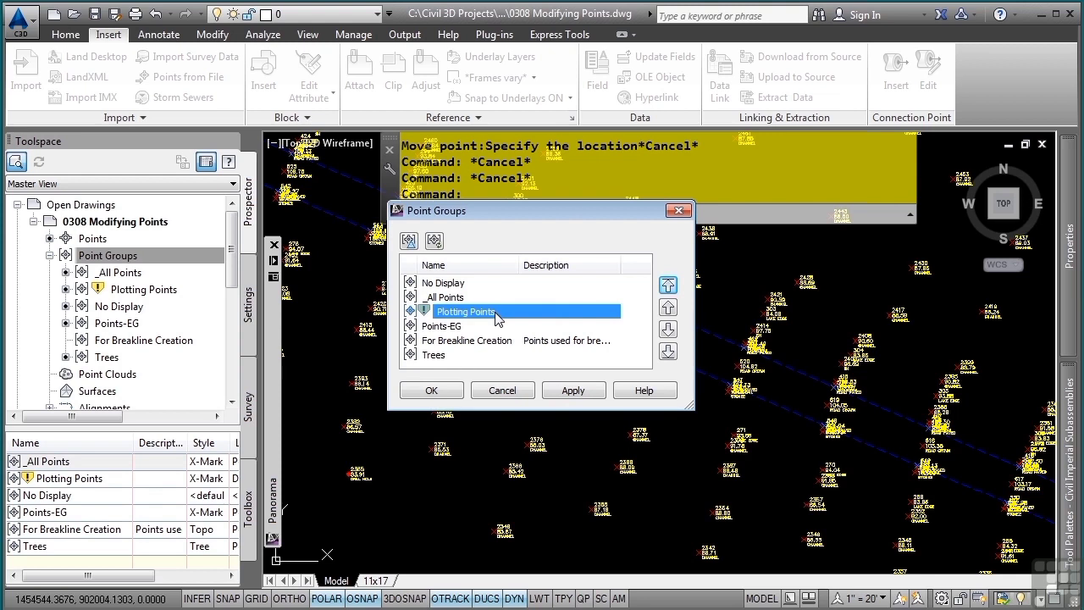
click(668, 286)
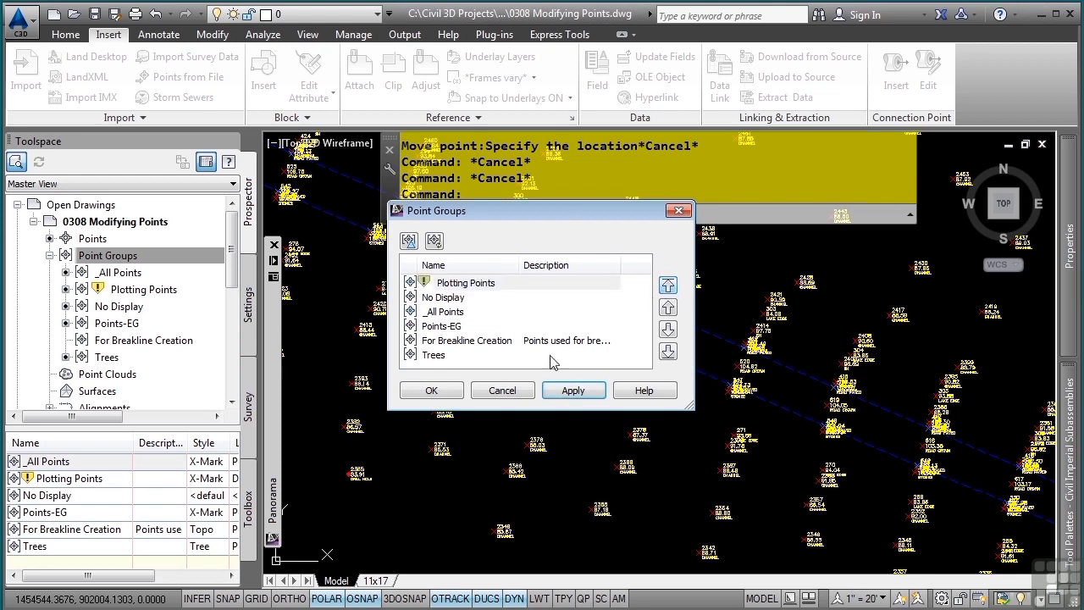
Update the out-of-date point groups and accept the display order with Plotting Points first, No Display second and _All Points third
click(426, 286)
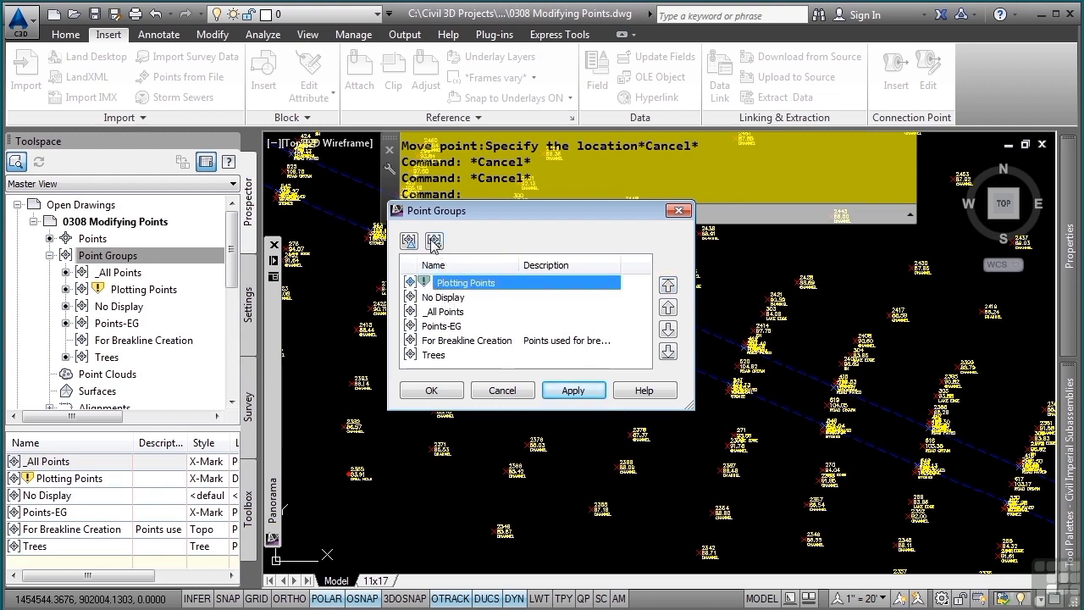
click(434, 242)
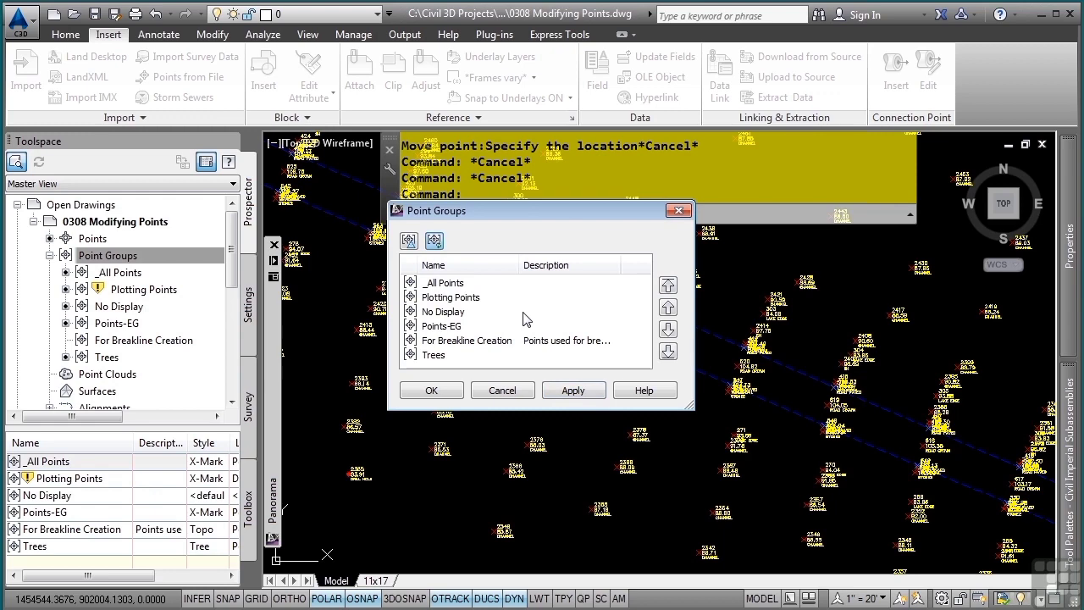
click(574, 340)
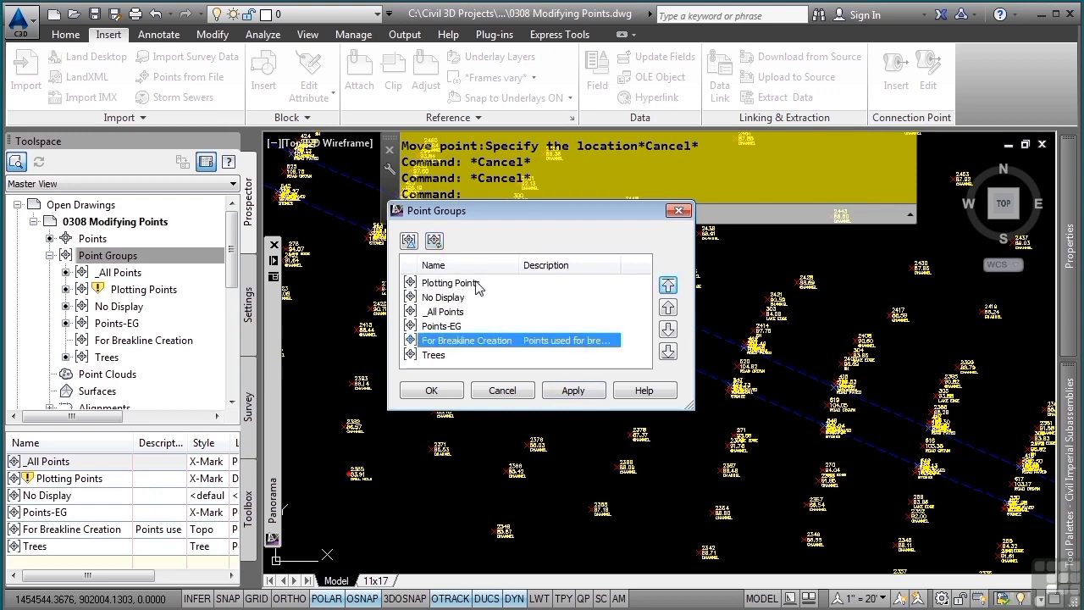
click(432, 388)
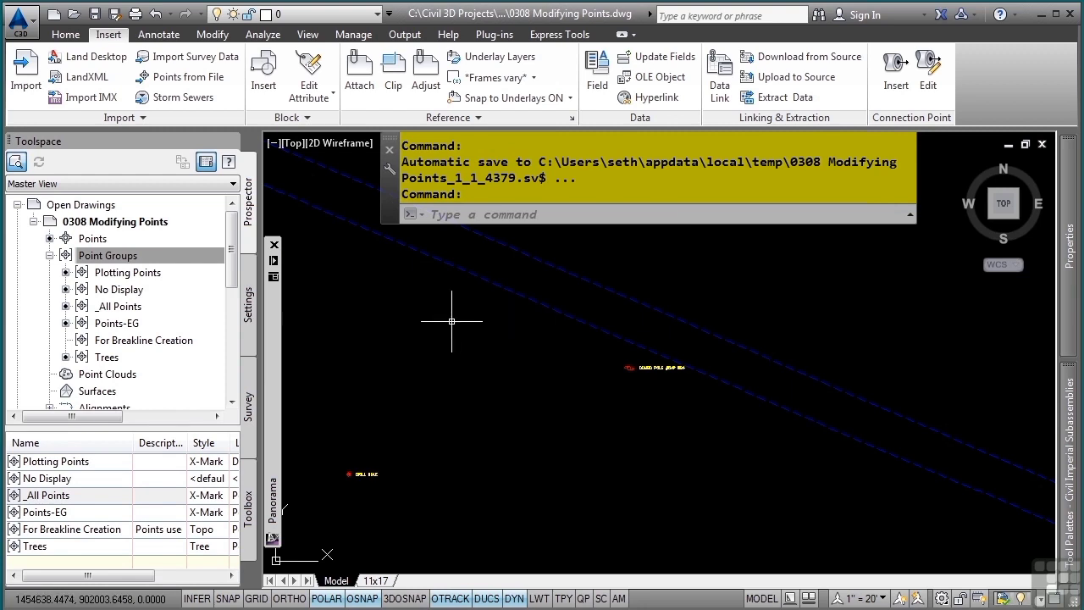
Examine the Plotting Points group's details and its symbols and description labels along the road, including poles, trees and control stations
mouse_move(110, 284)
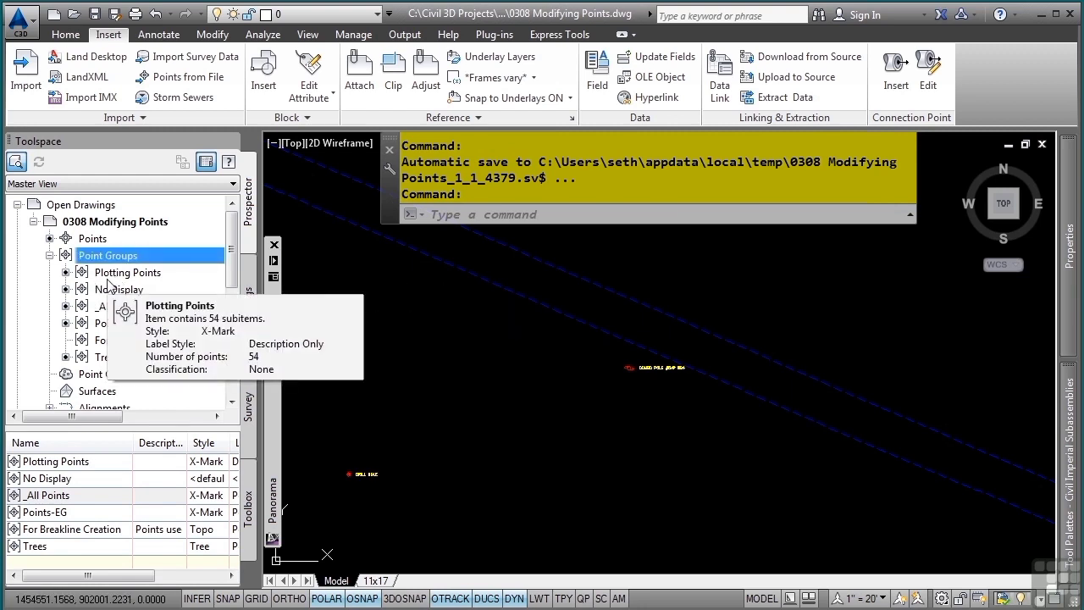
scroll(690, 372, up, 5)
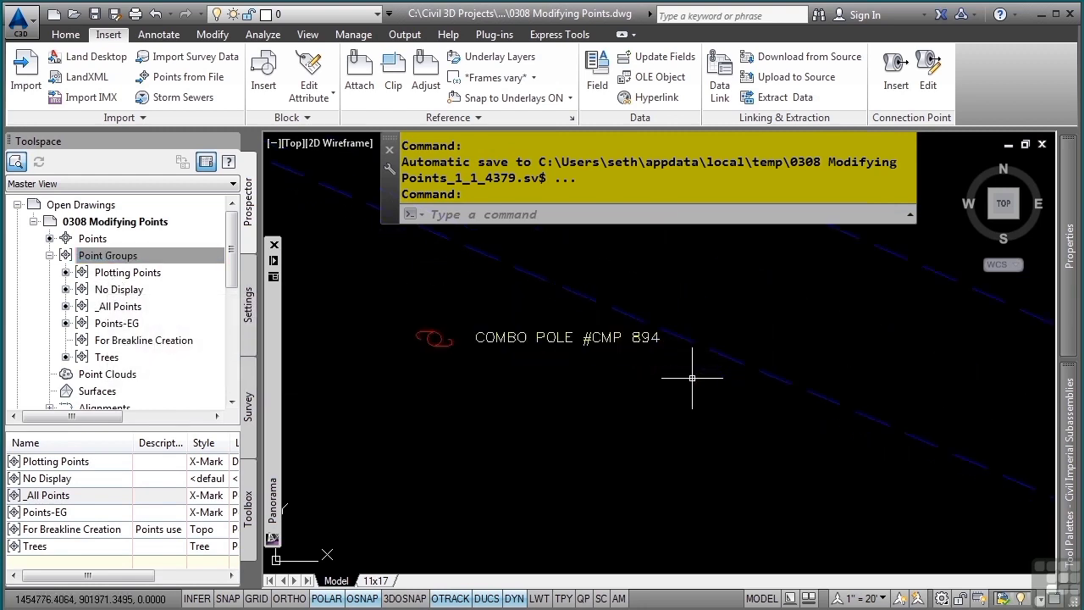
scroll(573, 376, down, 5)
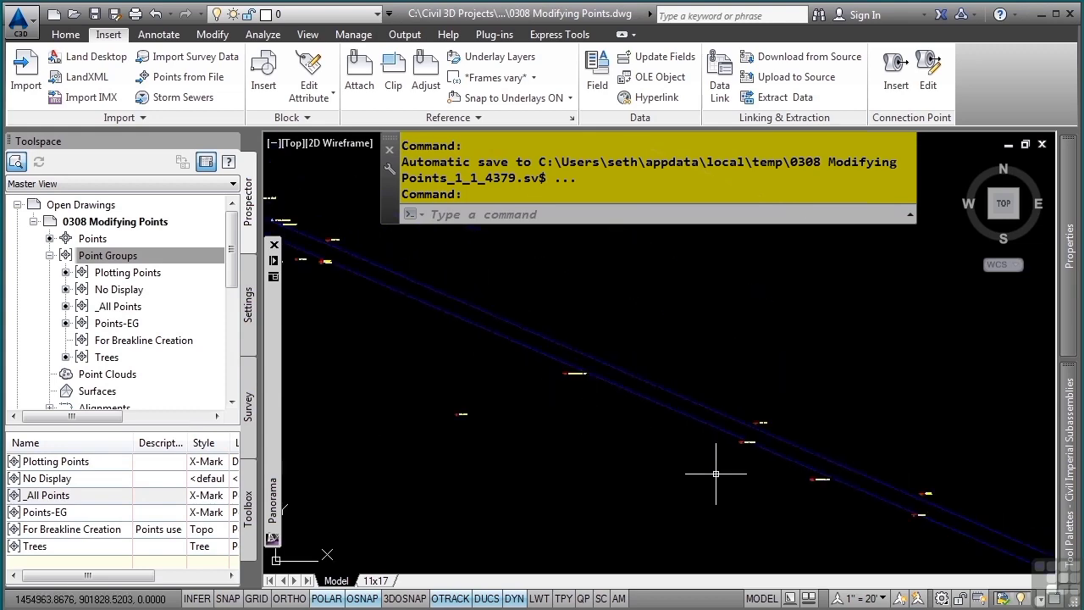
middle_drag(757, 471, 573, 368)
middle_drag(854, 472, 649, 398)
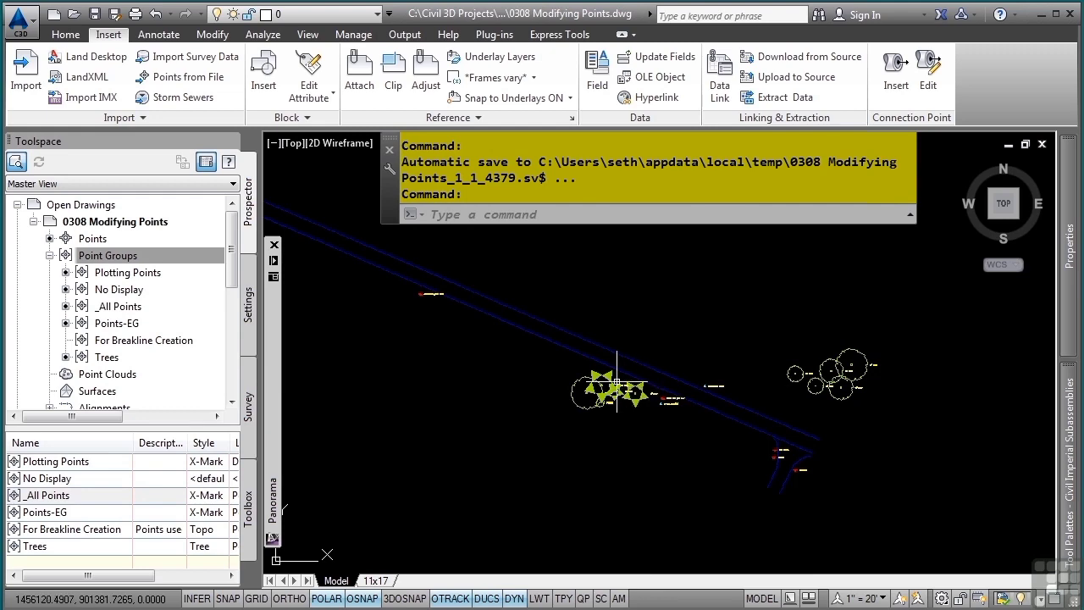
scroll(625, 398, up, 7)
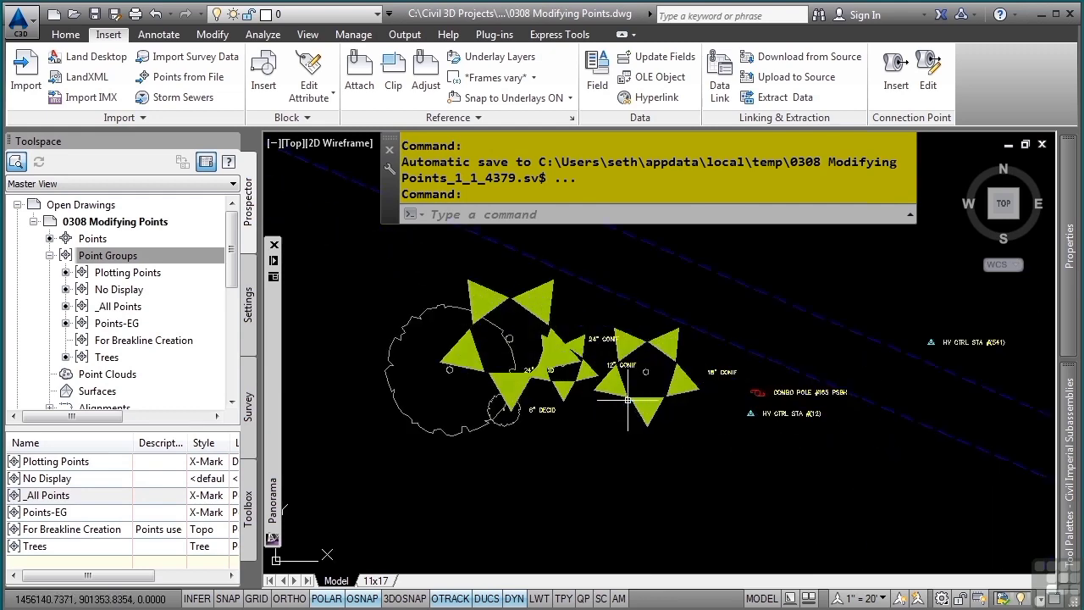
middle_drag(771, 406, 590, 420)
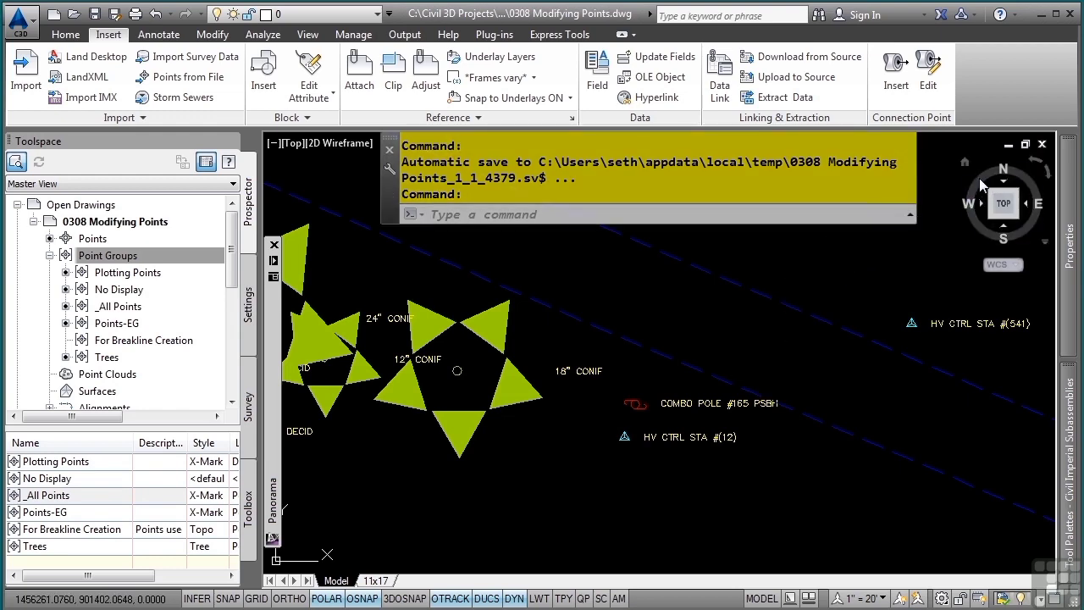
Rotate the plan view until the road's dashed edge lines run horizontally, and check how the point labels are oriented
drag(982, 188, 945, 268)
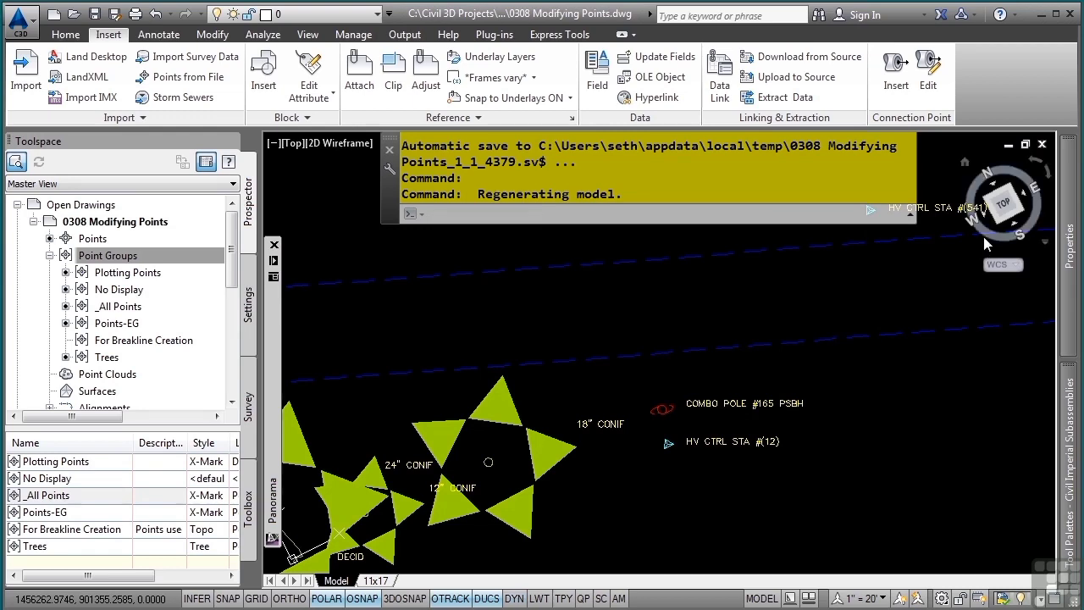
drag(984, 239, 963, 233)
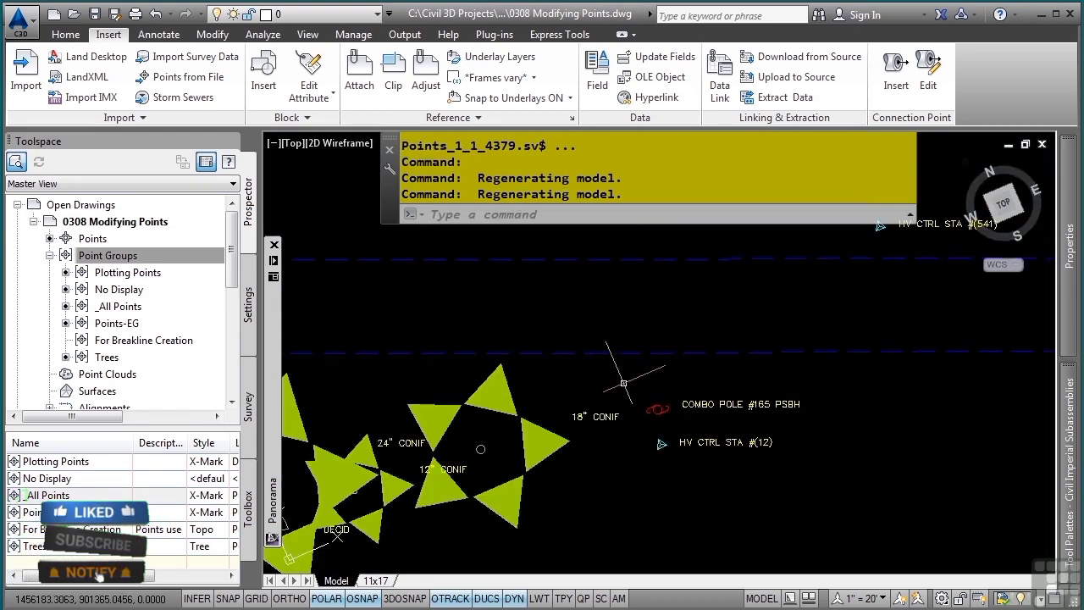
middle_drag(369, 411, 473, 436)
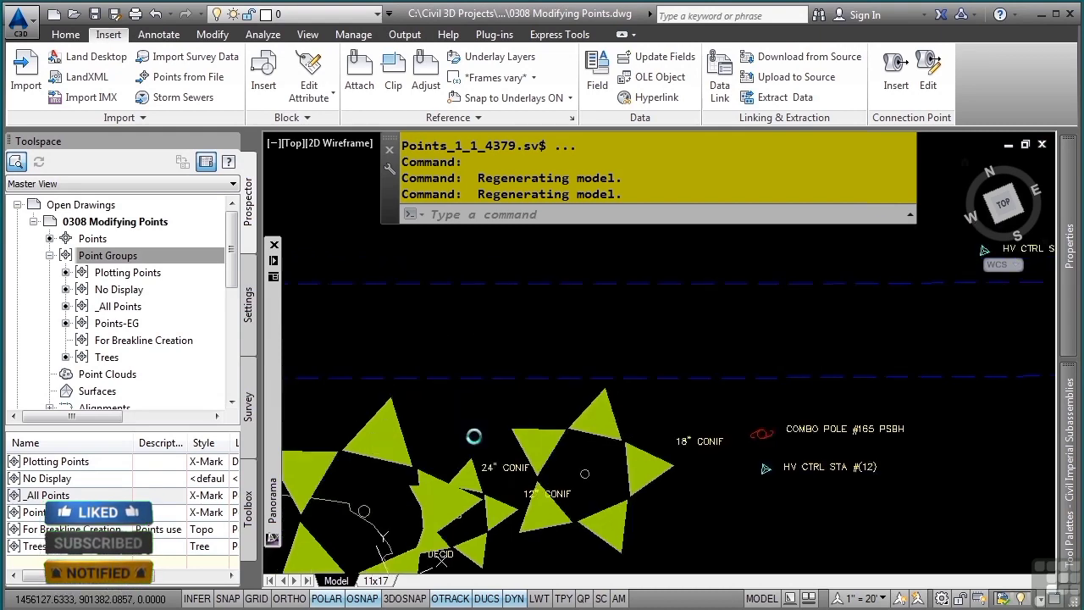
scroll(671, 435, down, 3)
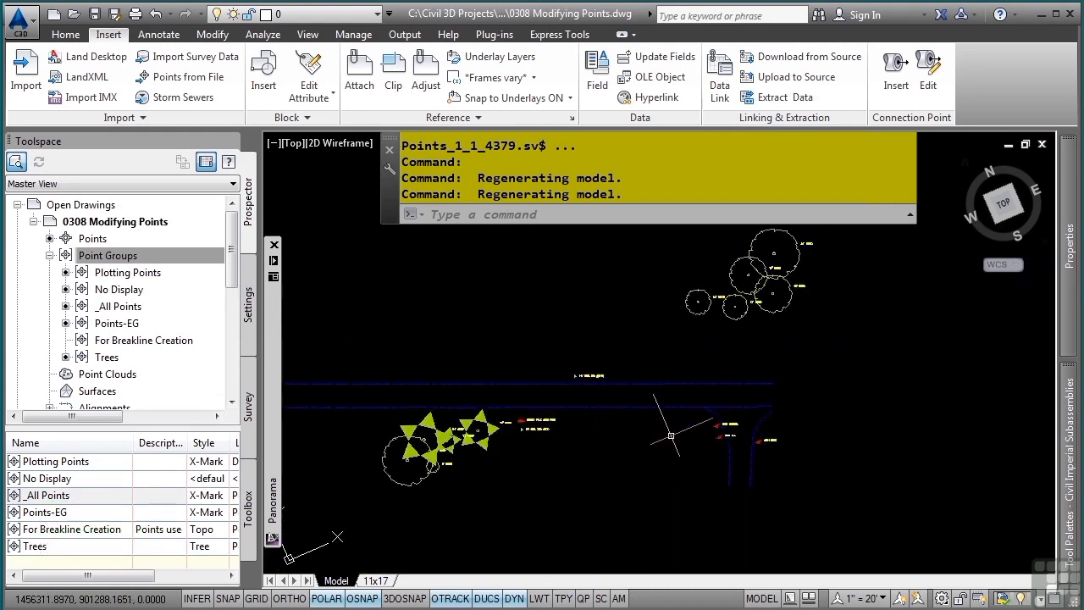
Try to rotate the SIGN LLL point's marker using a Perpendicular snap to the nearby road edge line
scroll(593, 414, up, 5)
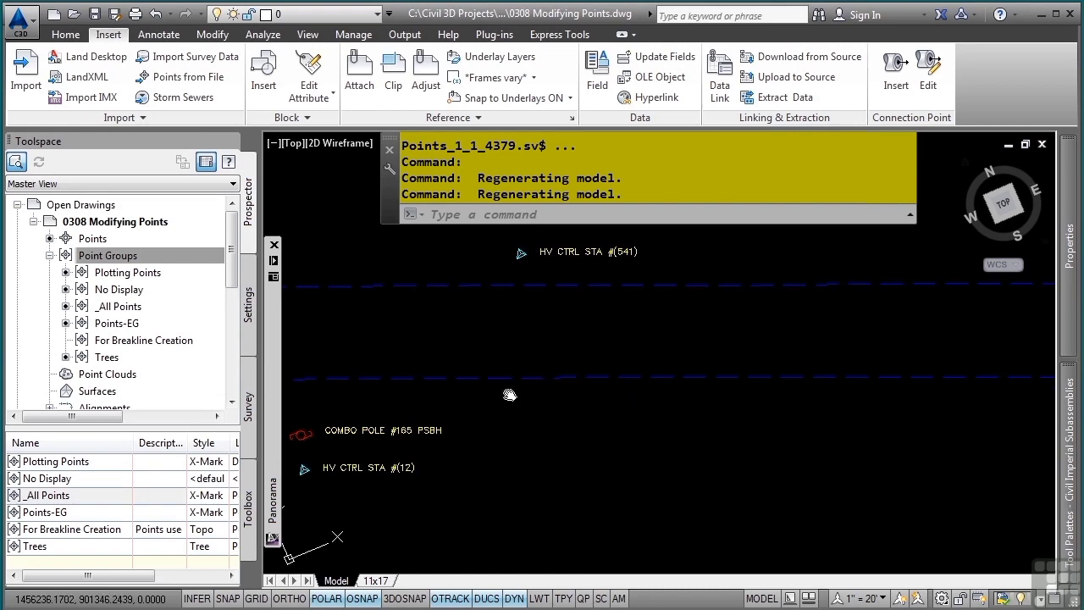
middle_drag(509, 395, 710, 434)
scroll(593, 442, down, 2)
middle_drag(494, 435, 793, 426)
mouse_move(445, 448)
middle_down()
mouse_move(902, 429)
mouse_move(751, 452)
middle_up()
middle_drag(460, 399, 882, 452)
middle_drag(483, 457, 793, 437)
middle_drag(549, 454, 932, 452)
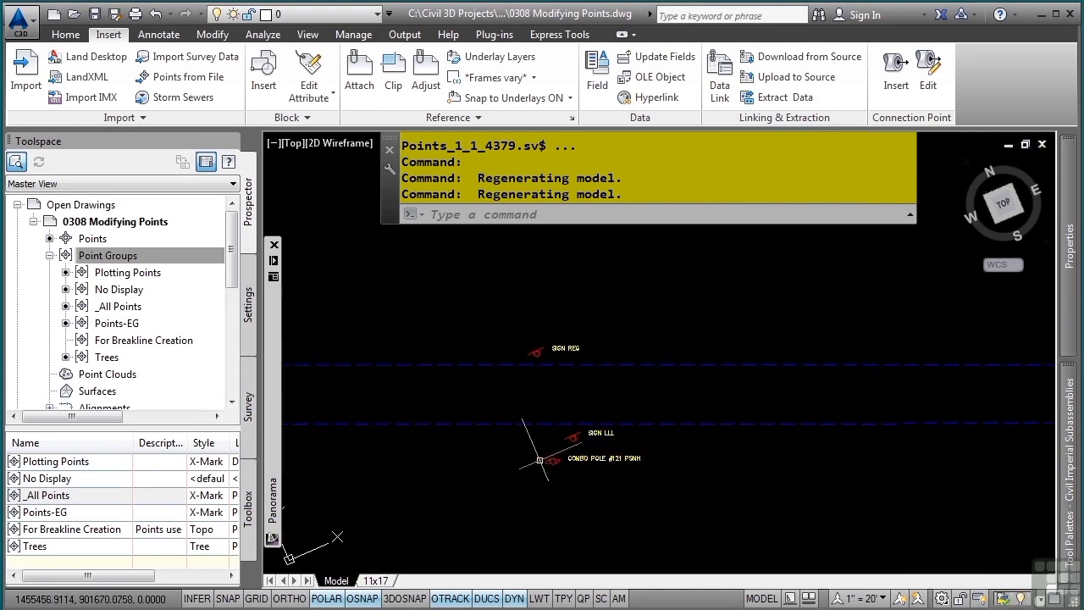
scroll(624, 364, up, 2)
click(538, 471)
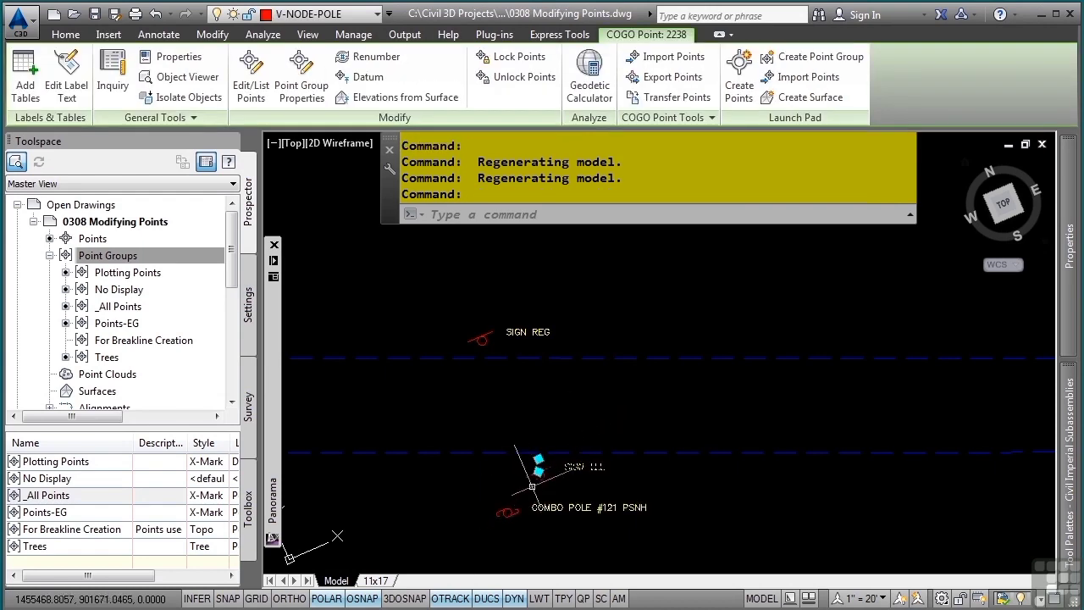
mouse_move(539, 472)
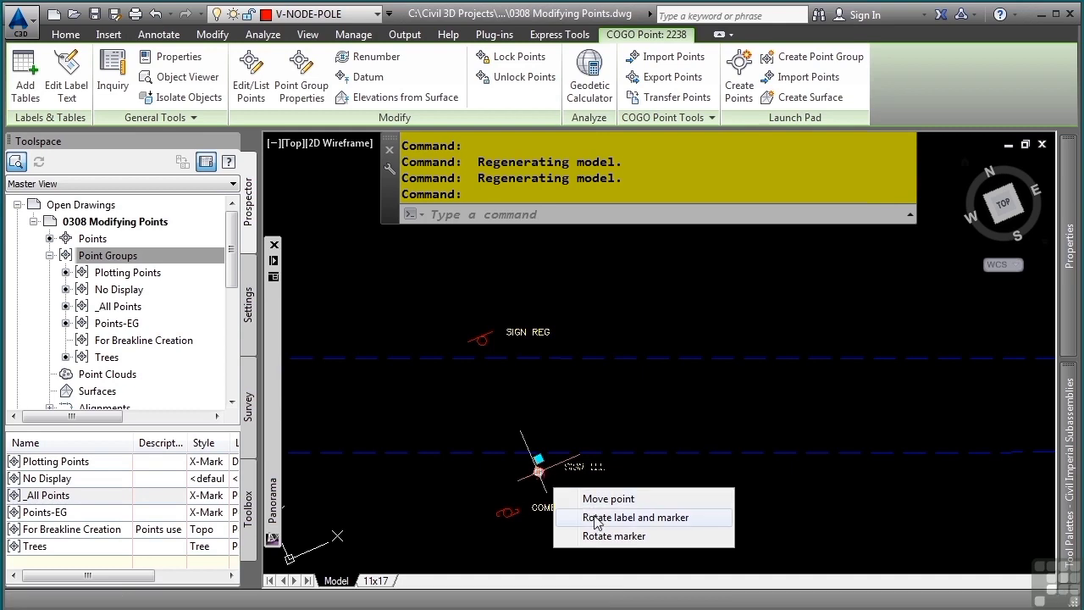
click(613, 536)
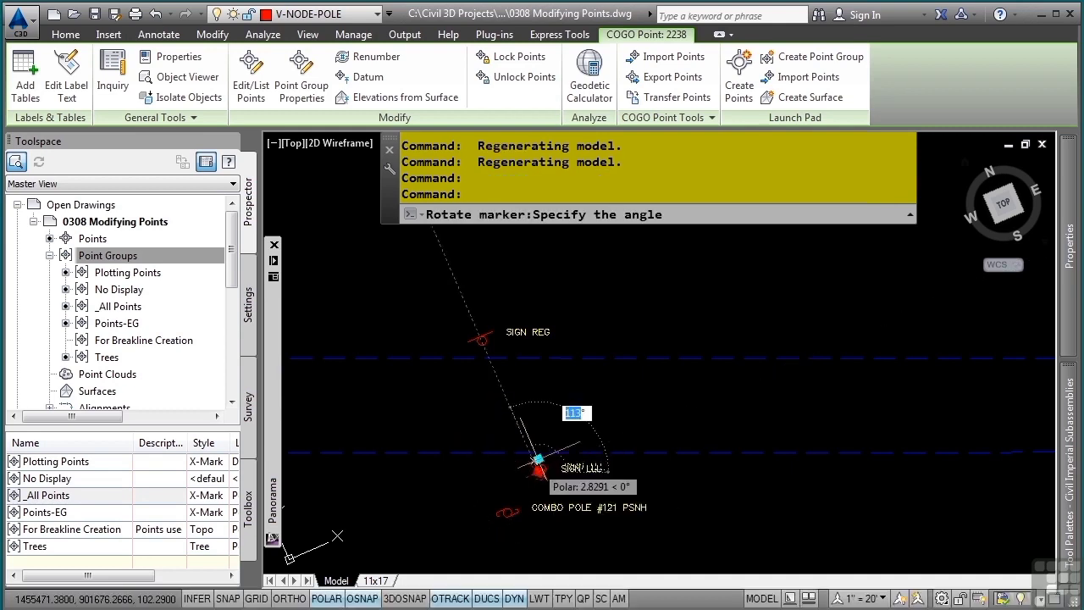
scroll(539, 458, up, 6)
shift+right_click(594, 387)
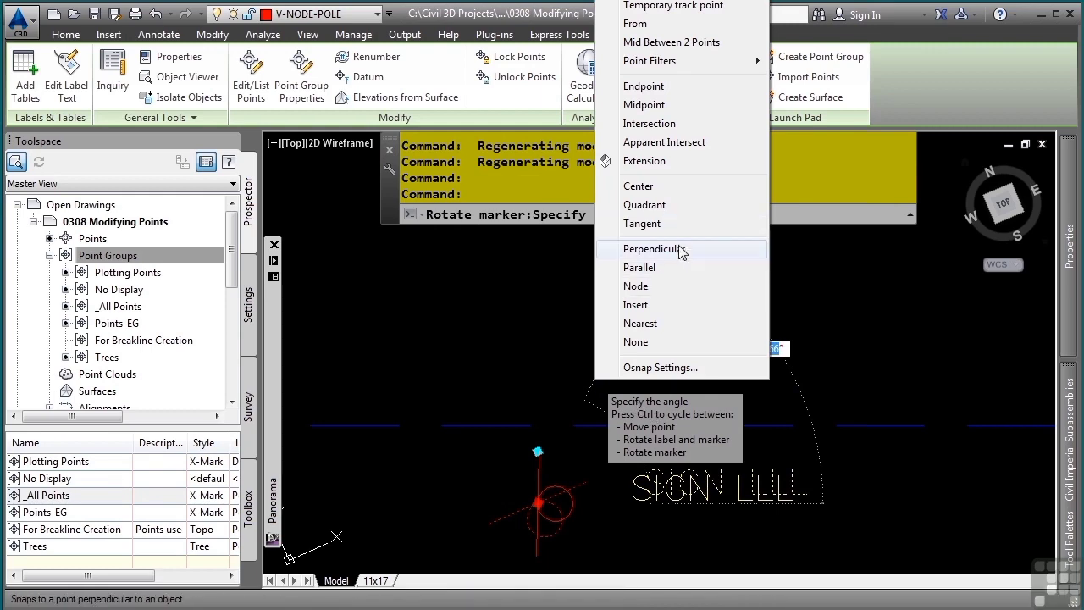
click(635, 248)
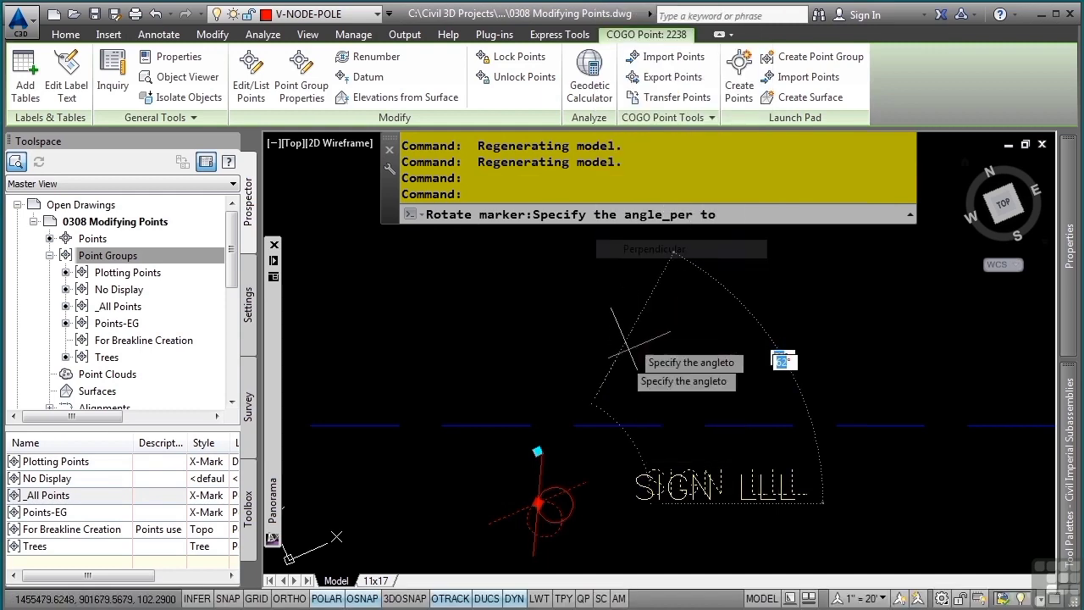
click(623, 421)
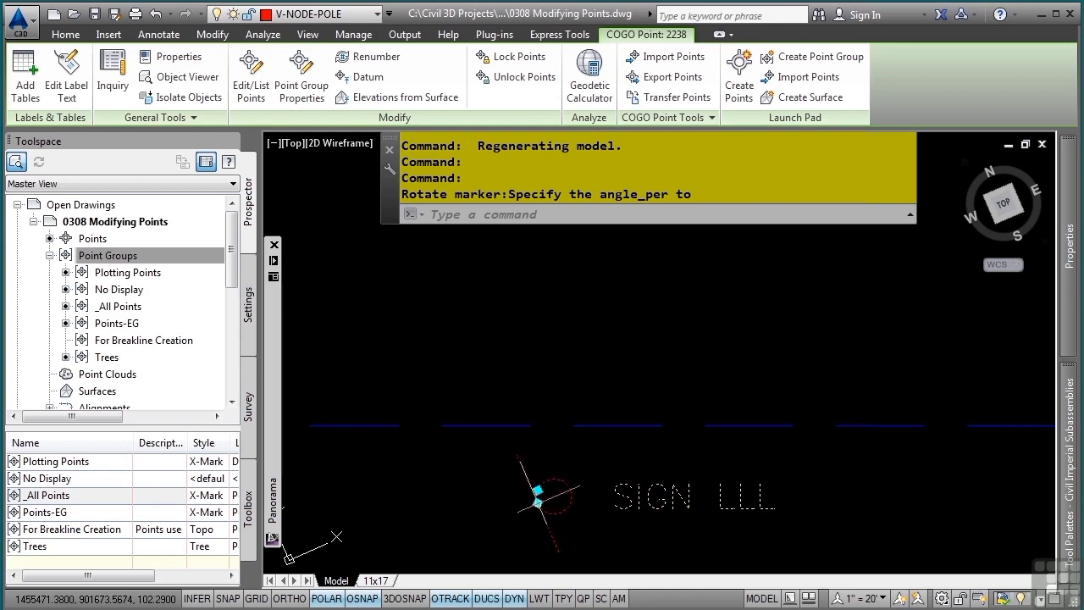
Rotate the SIGN LLL point's marker by eye until its line stands square to the road edge
click(537, 502)
right_click(576, 315)
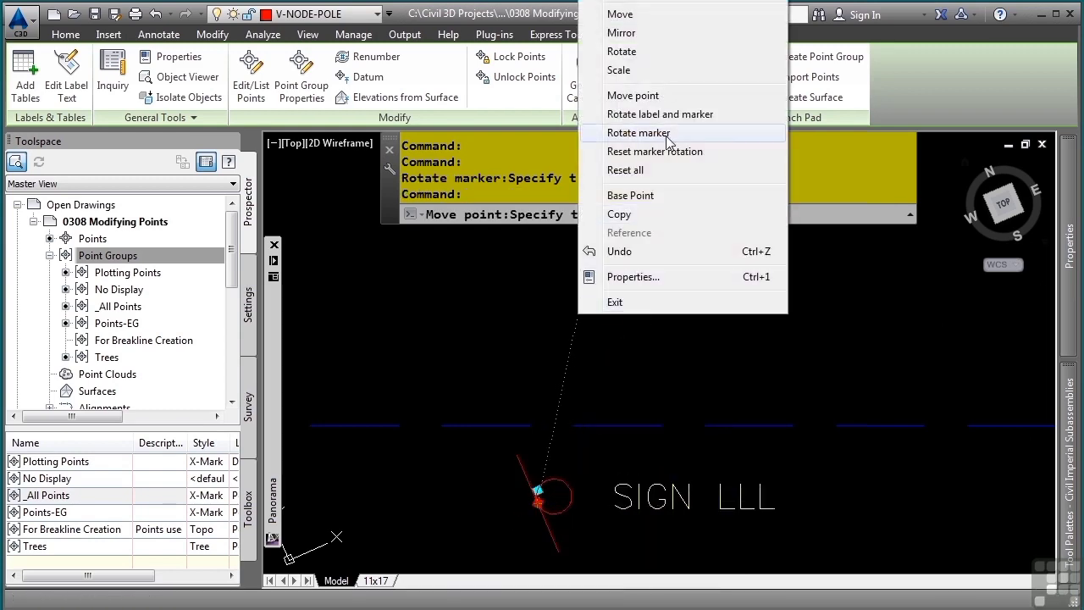
click(637, 133)
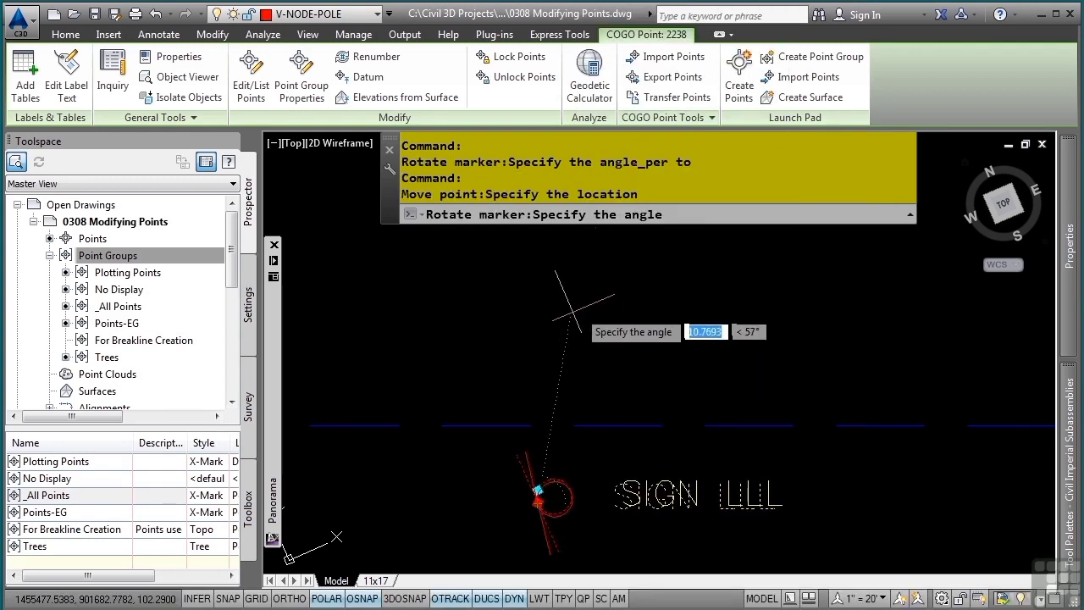
click(619, 310)
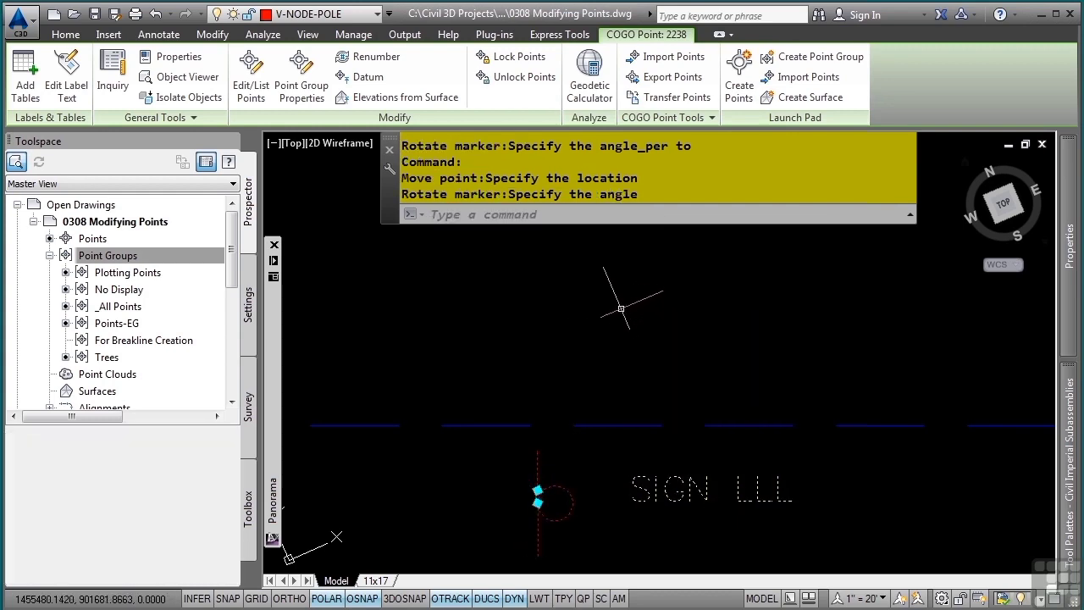
Rotate the SIGN REG point's marker by eye so its line stands square to the road edge, and clear the selection
scroll(653, 361, down, 2)
middle_drag(652, 361, 653, 434)
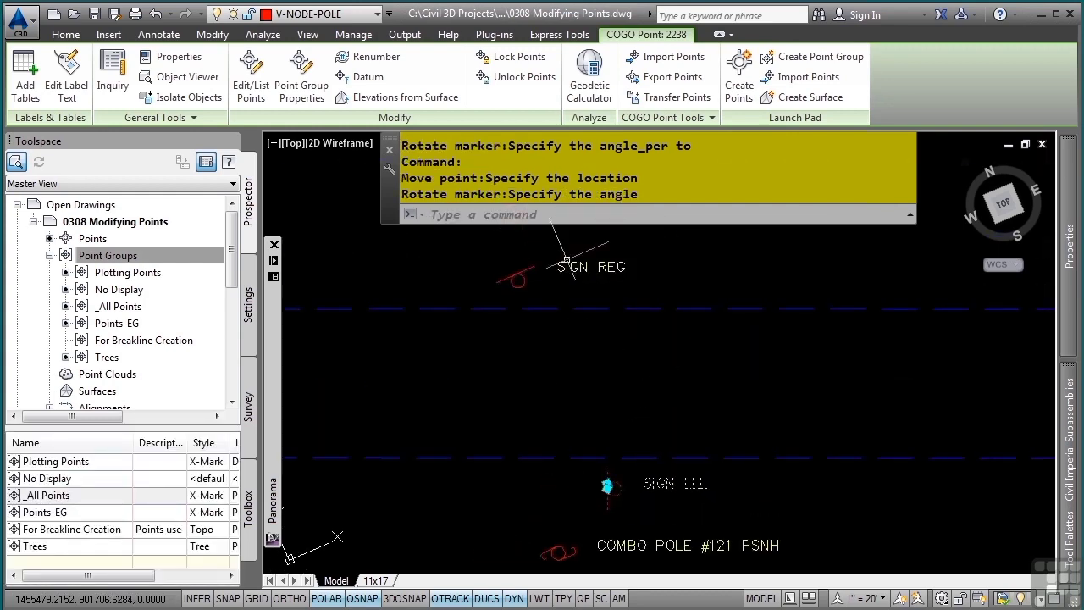
click(517, 270)
mouse_move(515, 278)
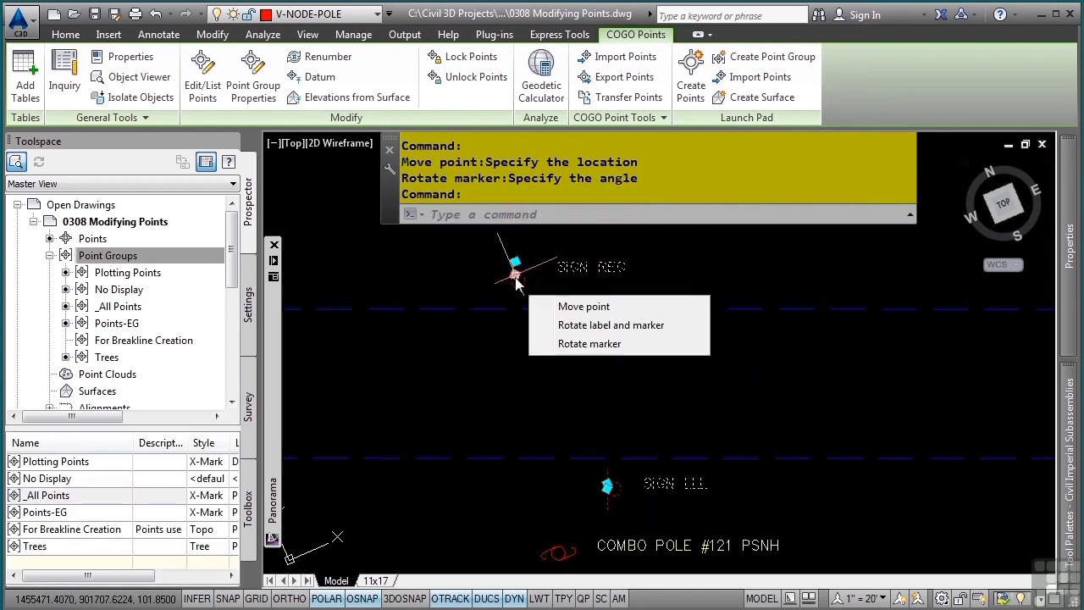
click(574, 343)
click(457, 415)
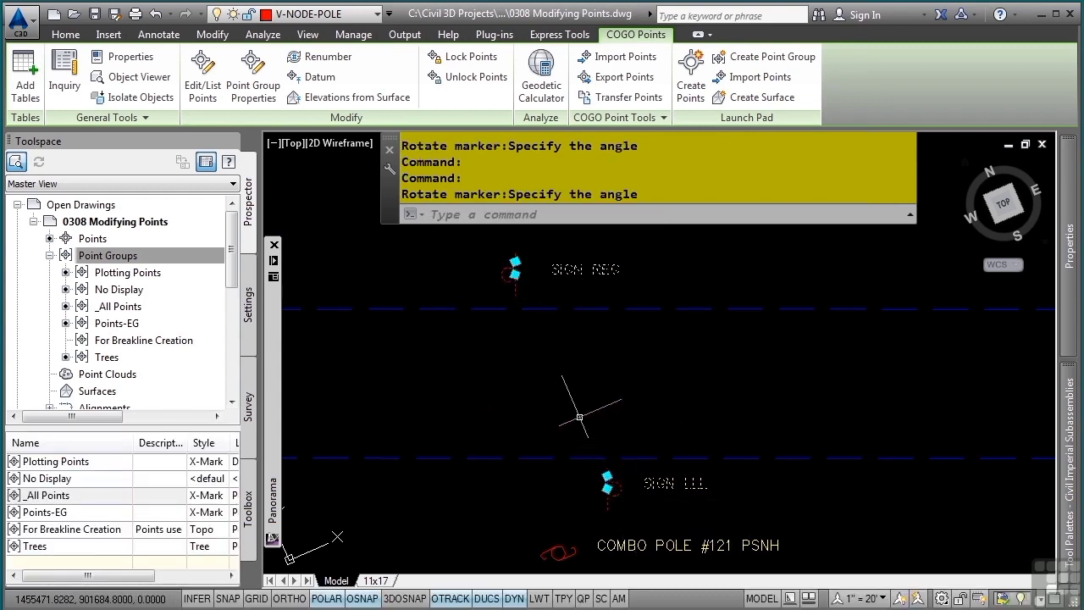
key(Escape)
key(Escape)
Find the next pair of signs along the road, SIGN LLL and SIGN SL50, and select that SIGN LLL point
scroll(543, 391, down, 2)
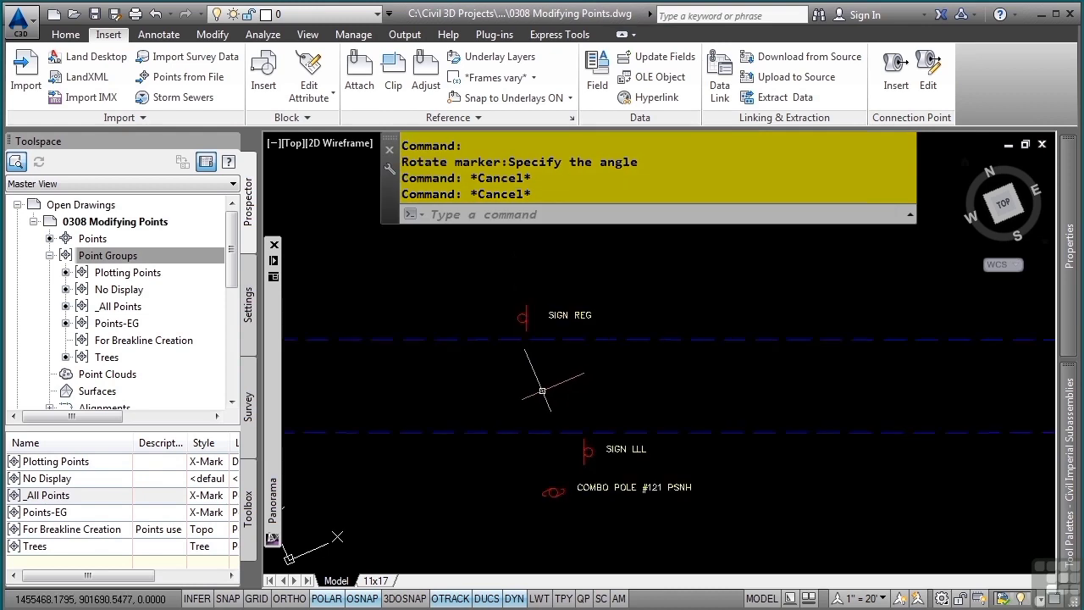
middle_drag(513, 375, 870, 443)
middle_drag(437, 530, 853, 435)
middle_drag(512, 398, 704, 399)
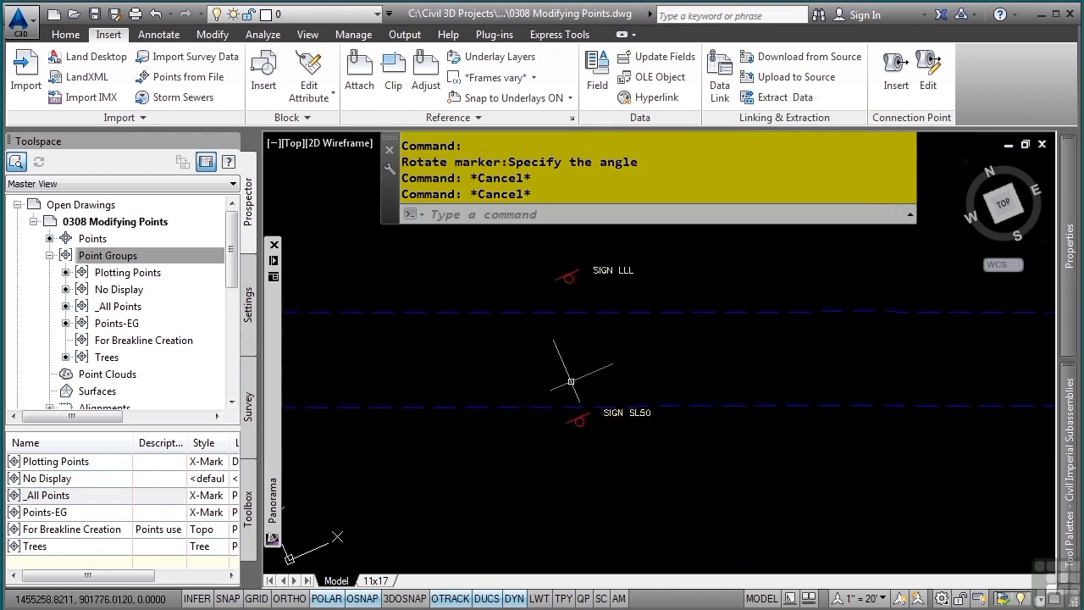
scroll(568, 360, up, 1)
middle_drag(600, 360, 678, 420)
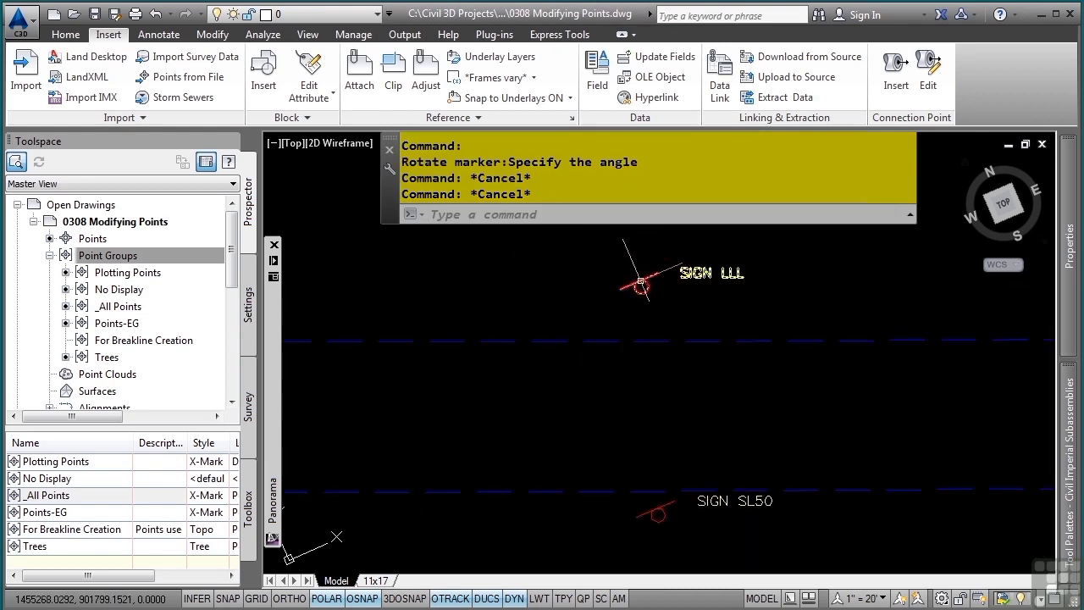
mouse_move(641, 282)
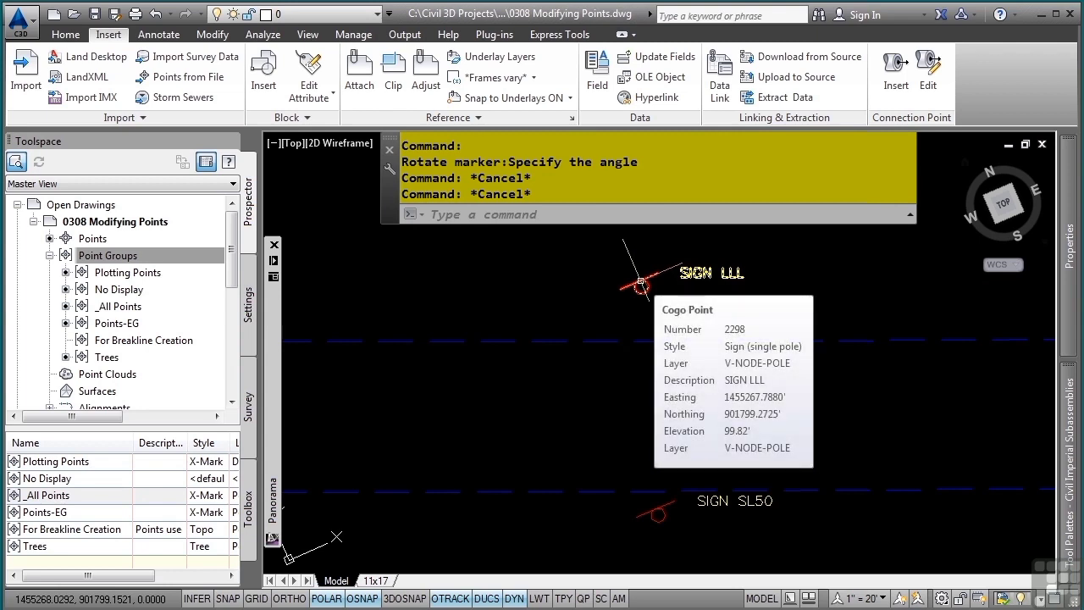
click(641, 282)
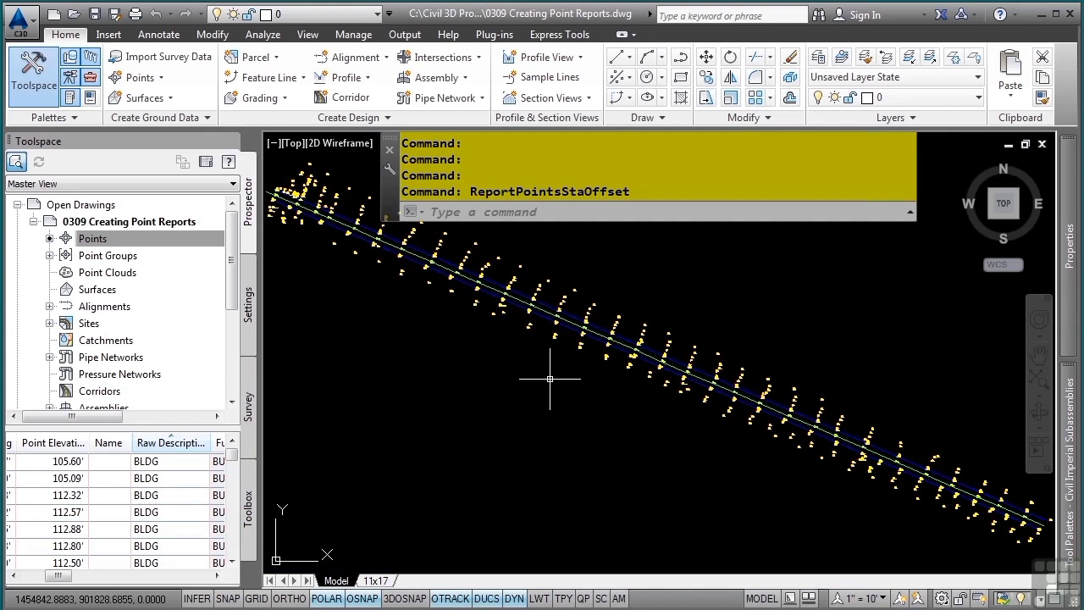
Open all the drawing's points for editing in the Point Editor and copy every row to the clipboard
mouse_move(549, 379)
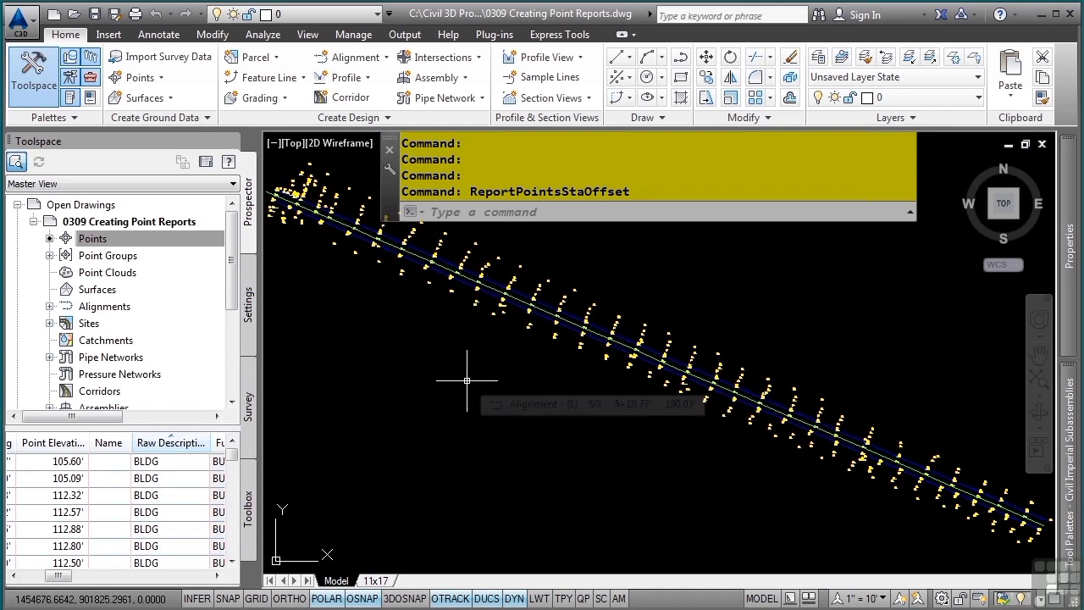
right_click(142, 244)
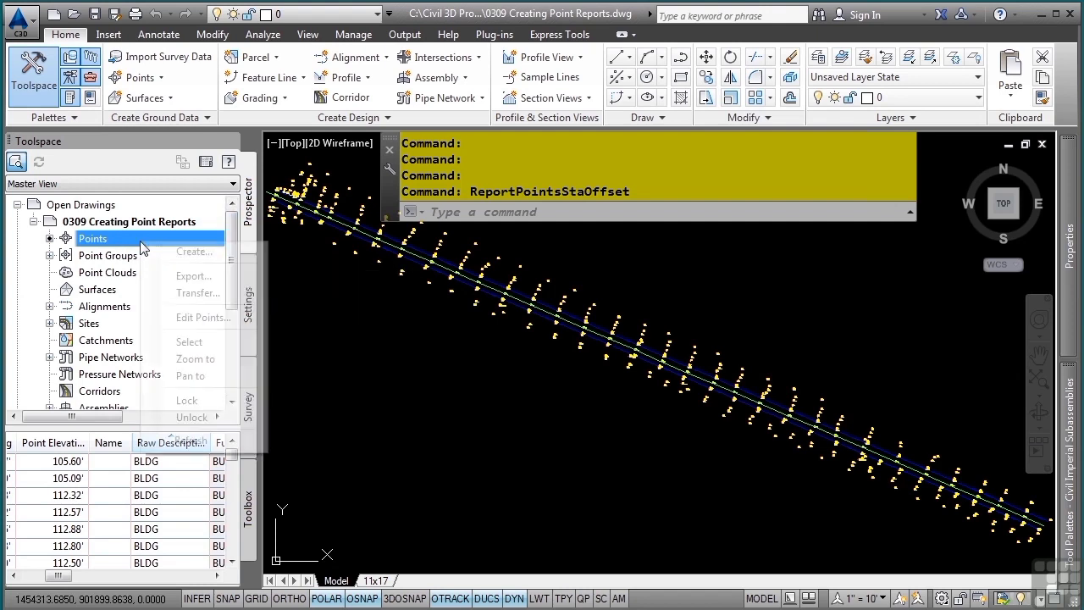
click(210, 317)
mouse_move(270, 345)
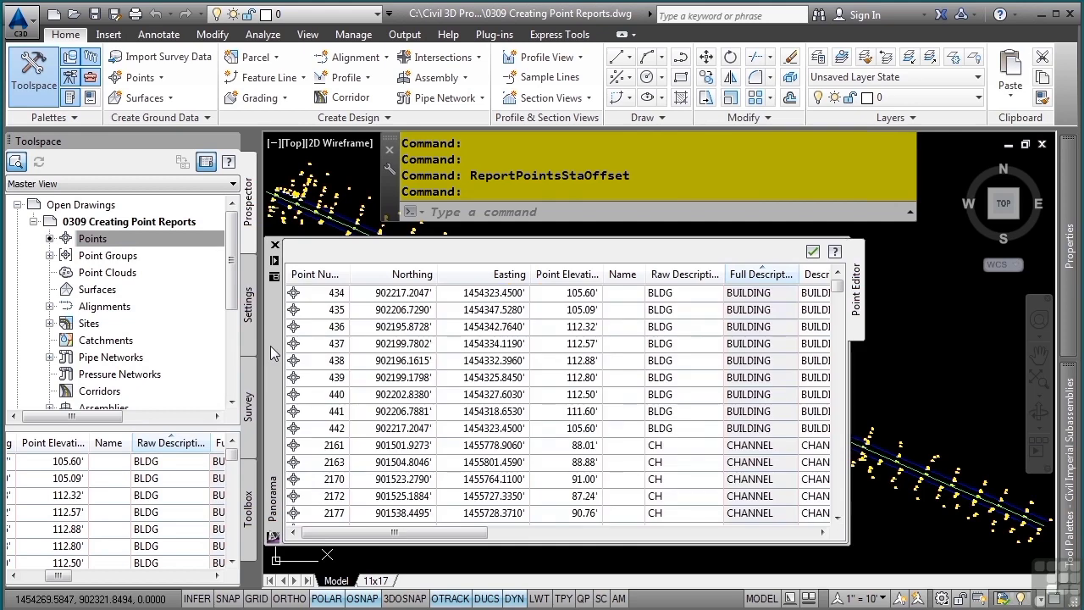
mouse_move(322, 338)
click(311, 363)
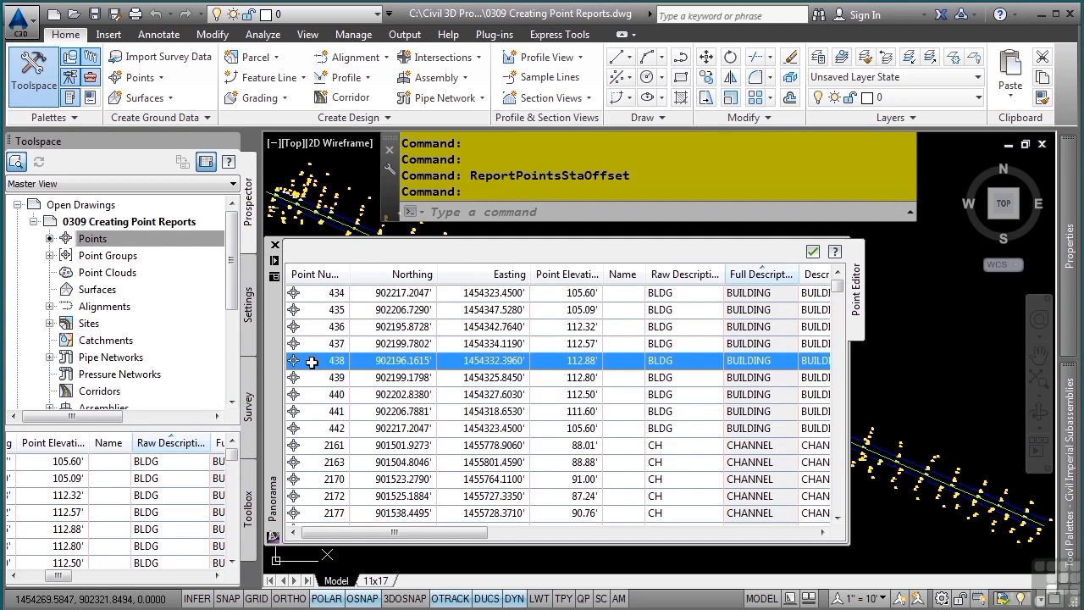
key(ctrl+a)
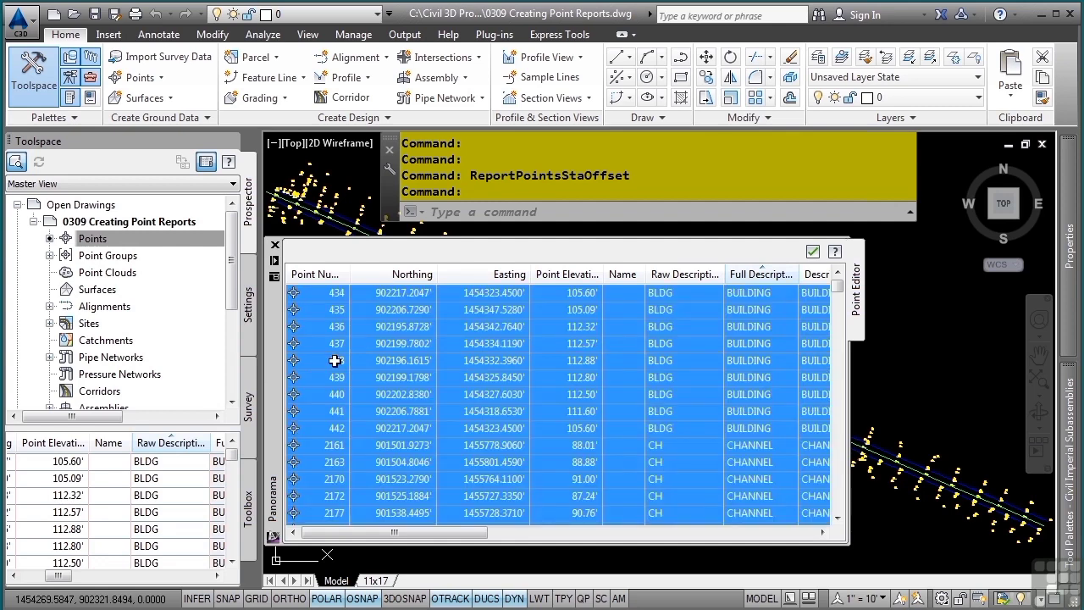
right_click(334, 361)
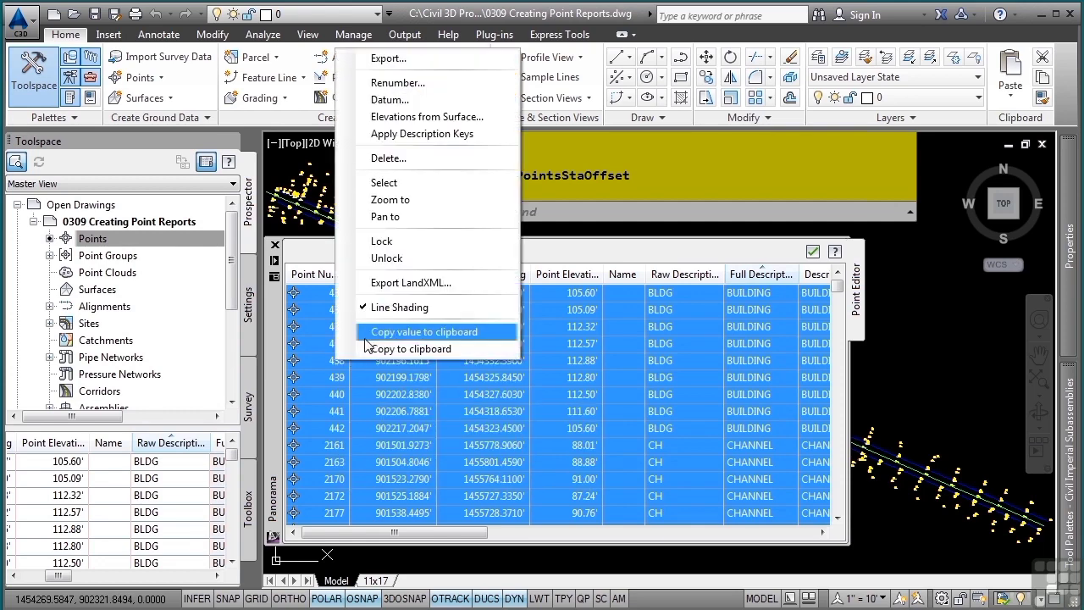
click(368, 348)
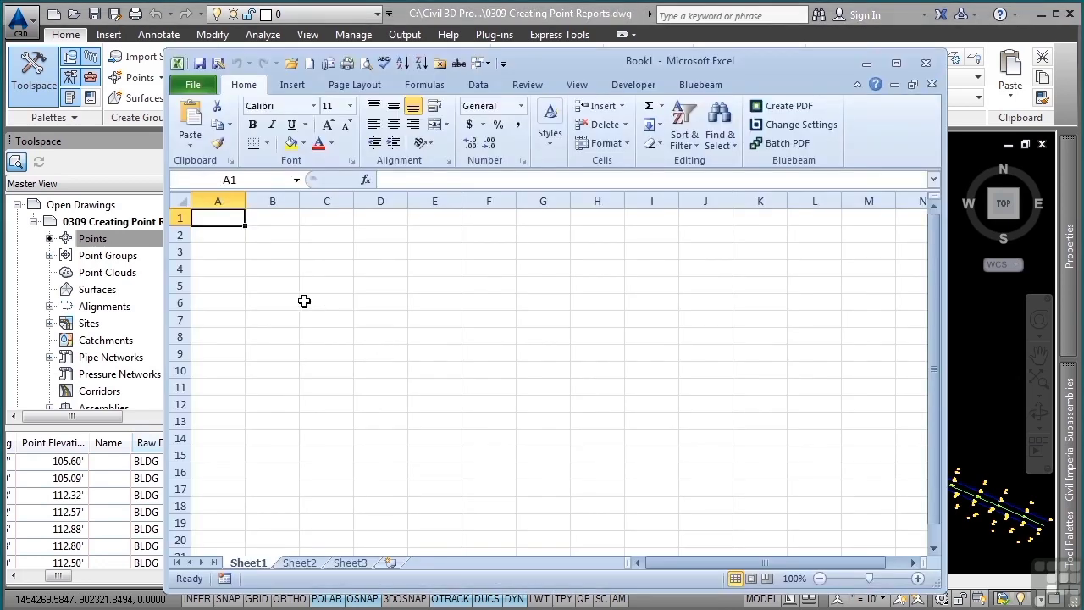
Switch to Excel, paste the point table at A1 of the blank workbook with fitted columns, and close it without saving
key(ctrl+v)
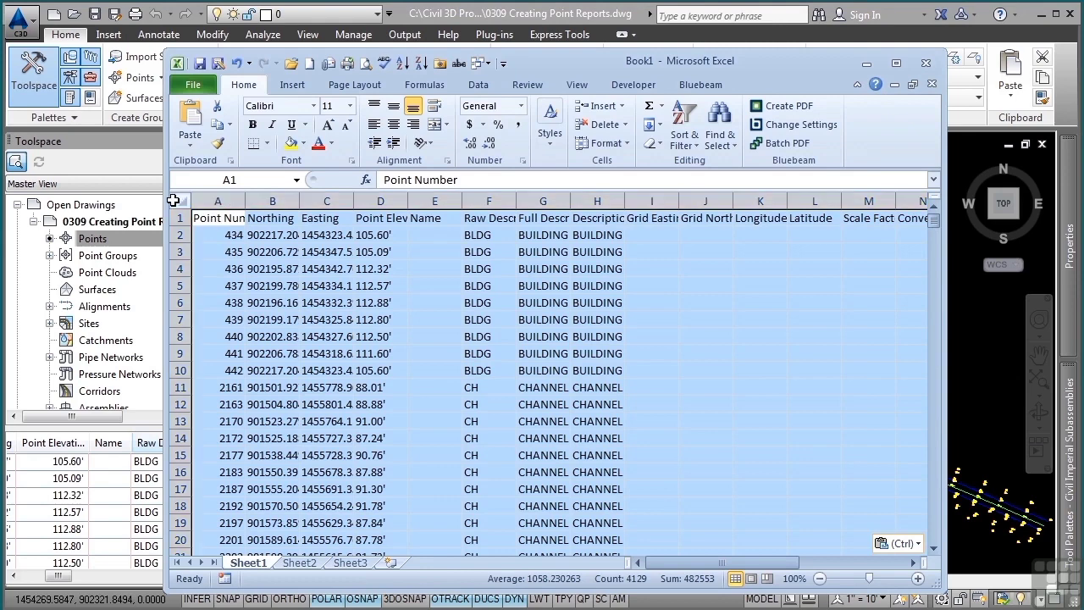
double_click(244, 202)
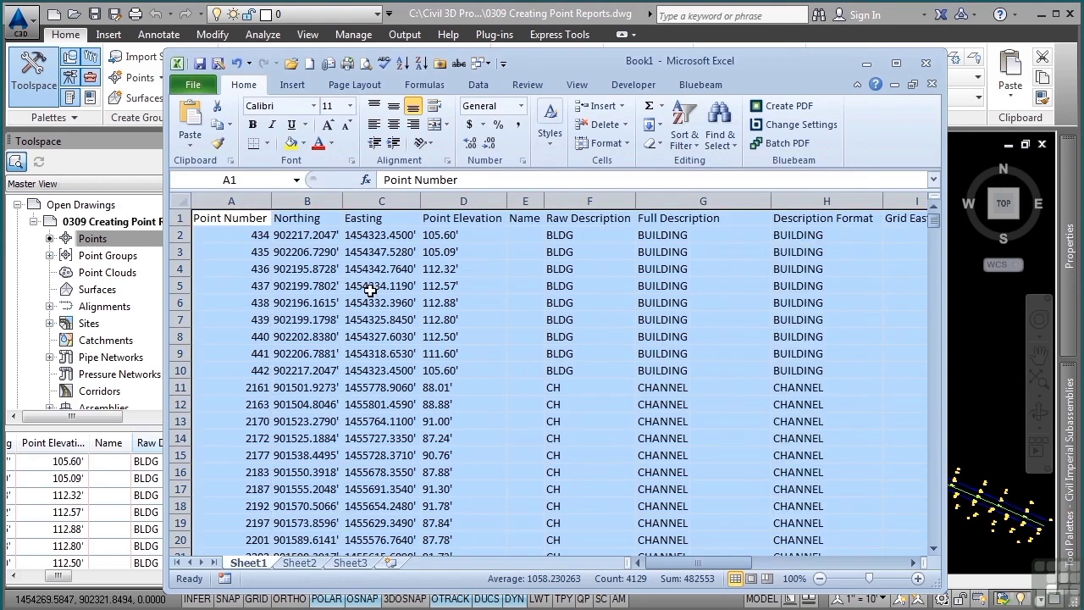
mouse_move(690, 563)
mouse_down()
mouse_move(764, 563)
mouse_move(682, 559)
mouse_up()
click(925, 62)
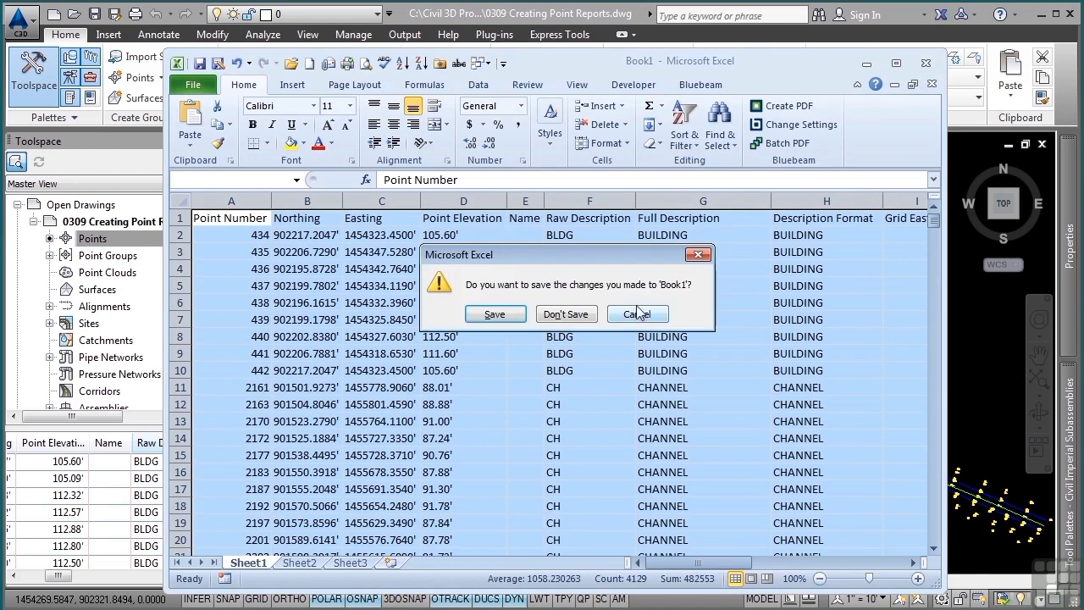
click(567, 315)
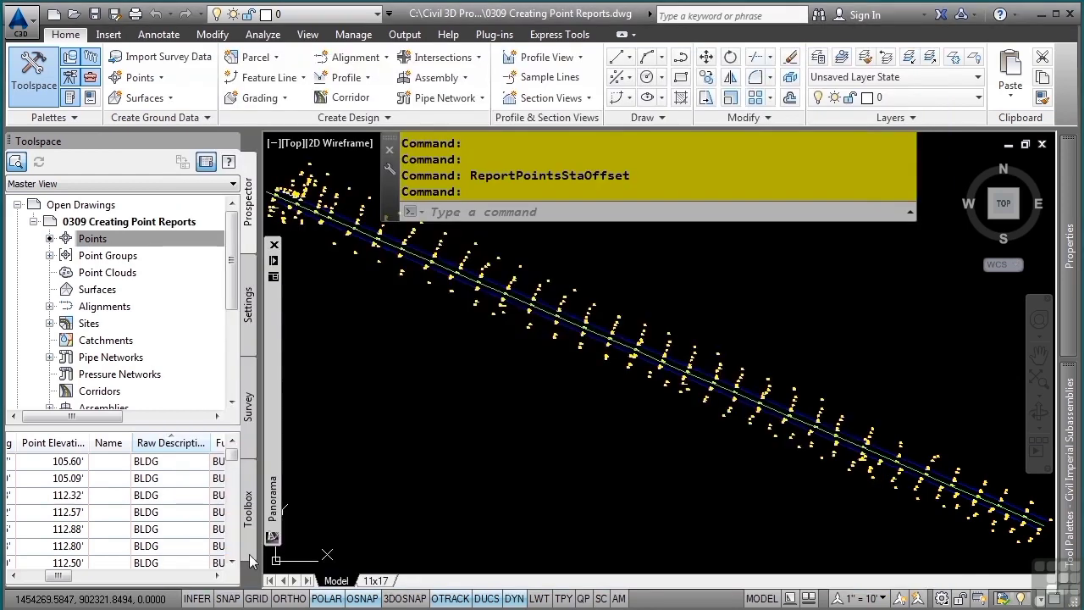
Create a Station Offset to Points report relative to Alignment - (1), including every point except point 1
click(249, 554)
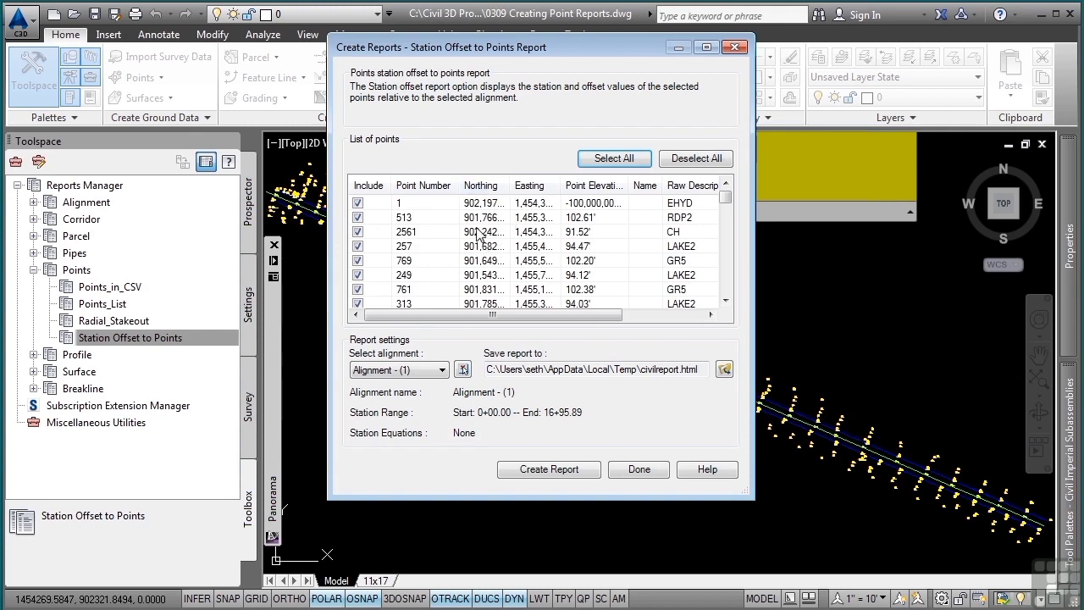
click(357, 203)
click(543, 471)
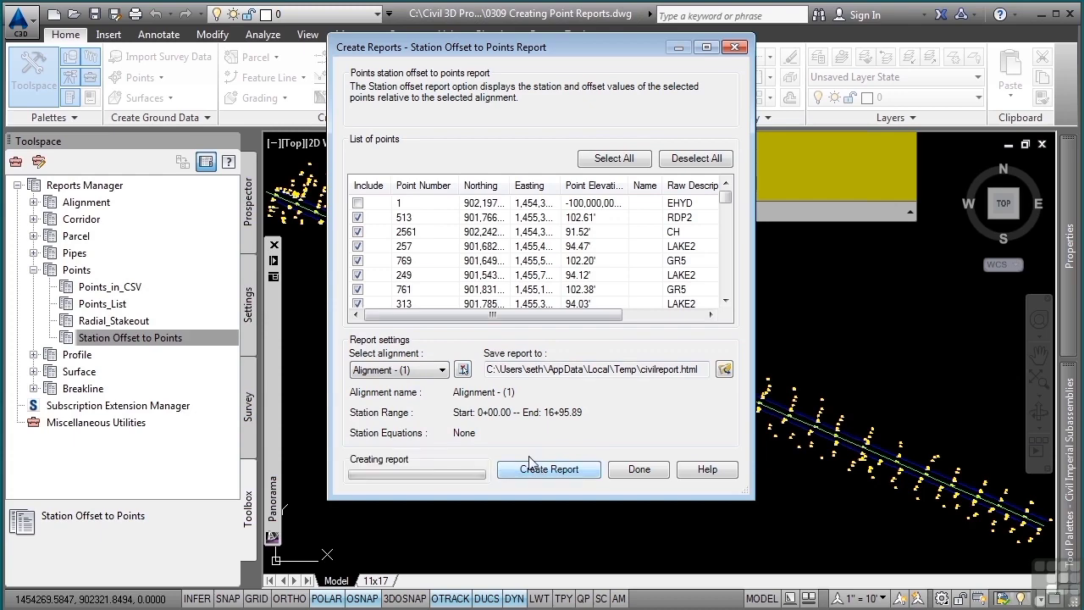
drag(0, 110, 421, 68)
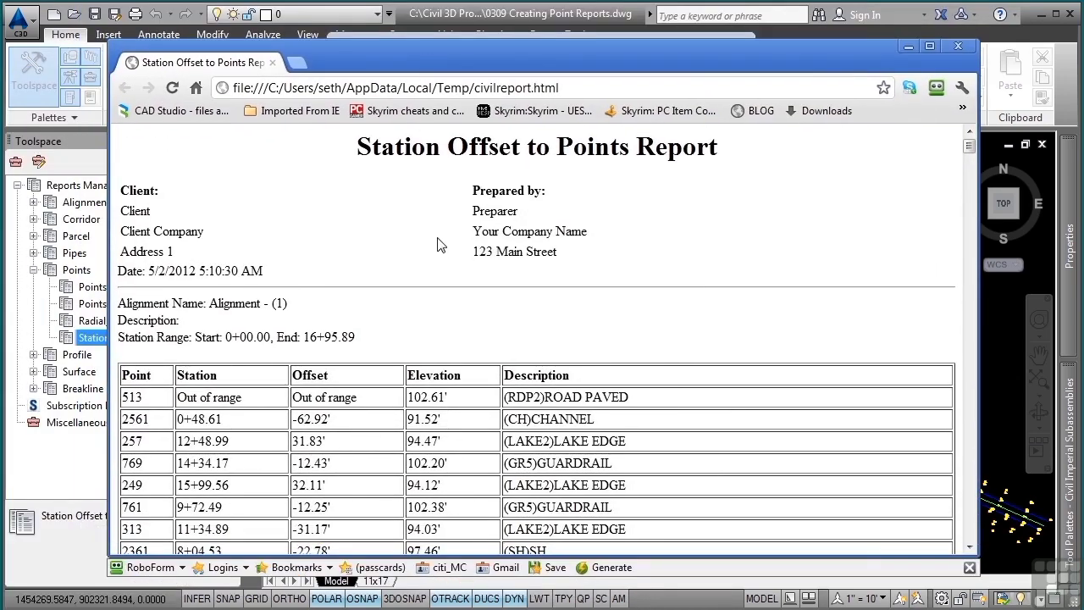
Review the points' stations, offsets, elevations and descriptions in the generated report, and finish the report command
scroll(420, 271, down, 5)
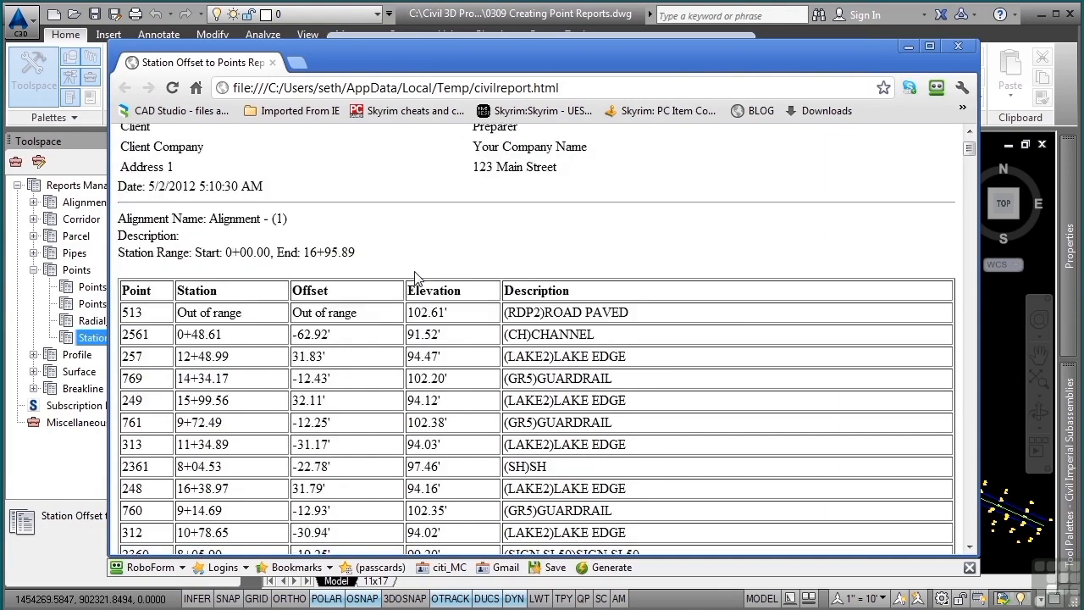
scroll(377, 290, down, 4)
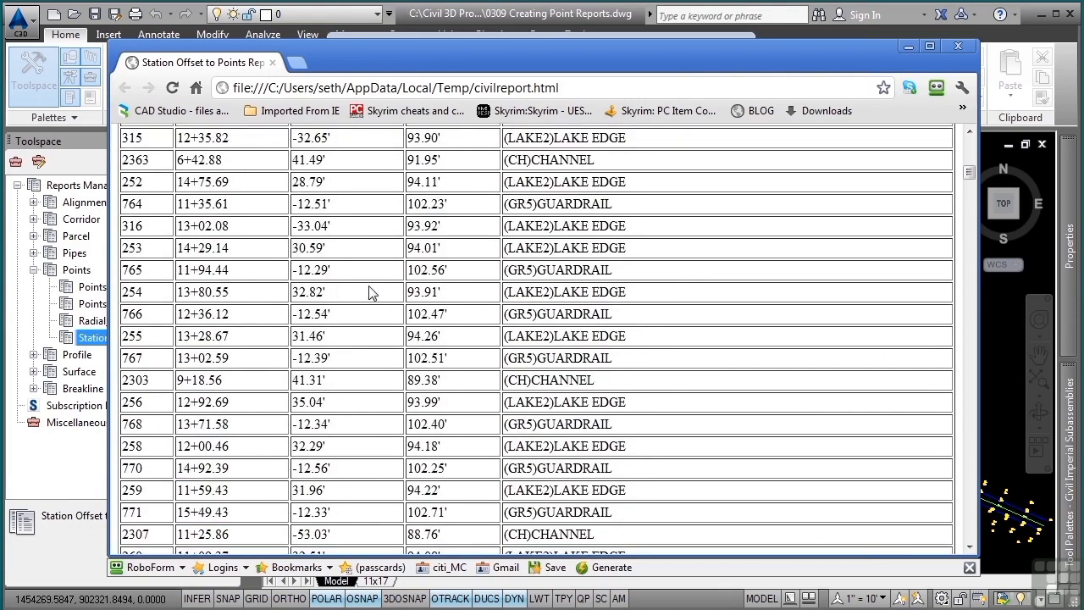
scroll(368, 292, down, 4)
scroll(359, 293, down, 1)
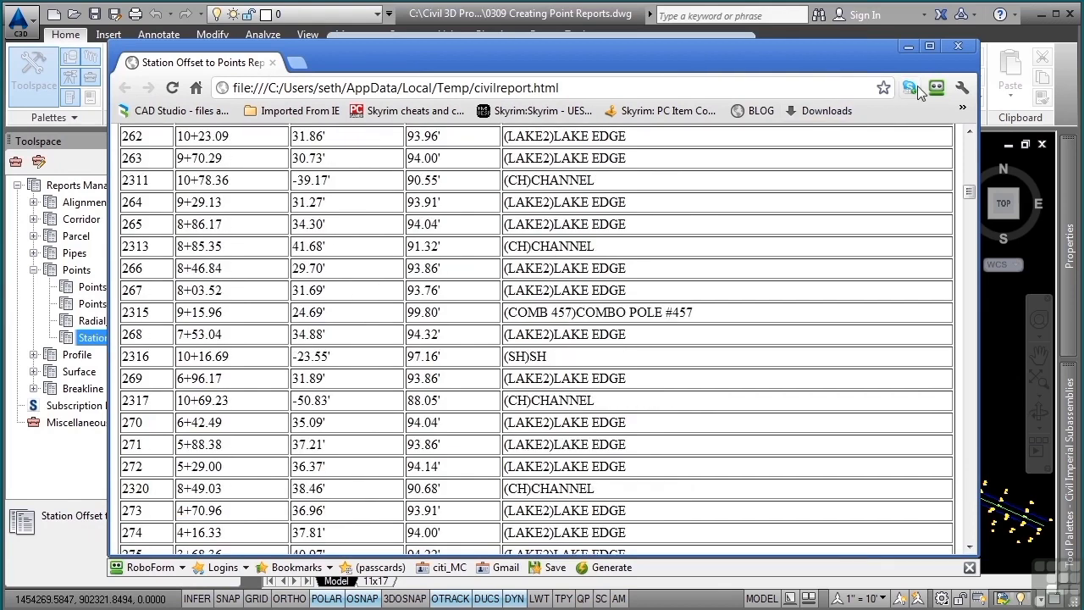
click(909, 47)
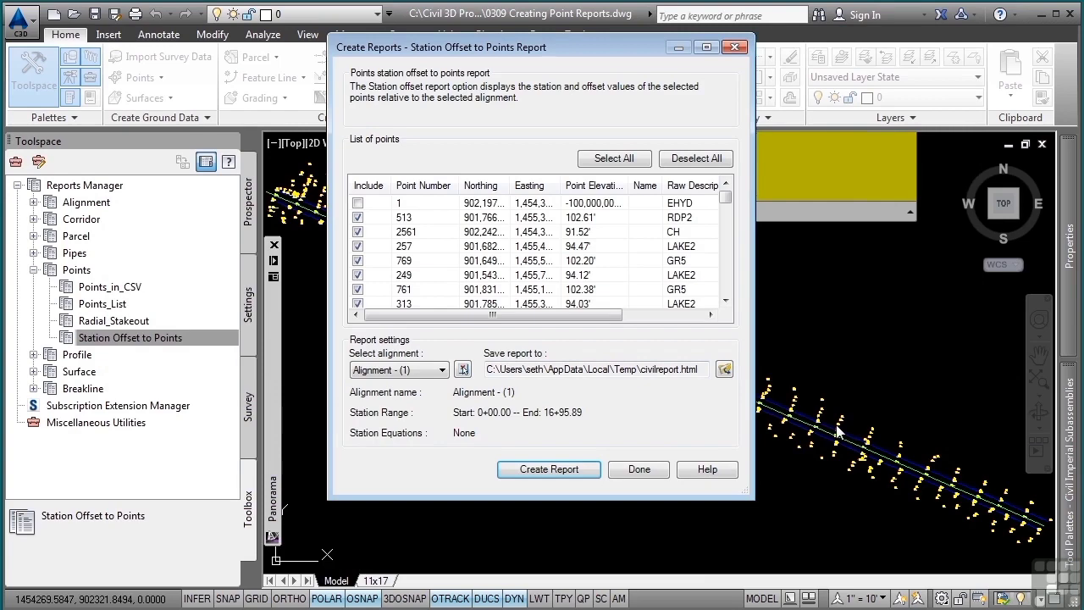
click(640, 467)
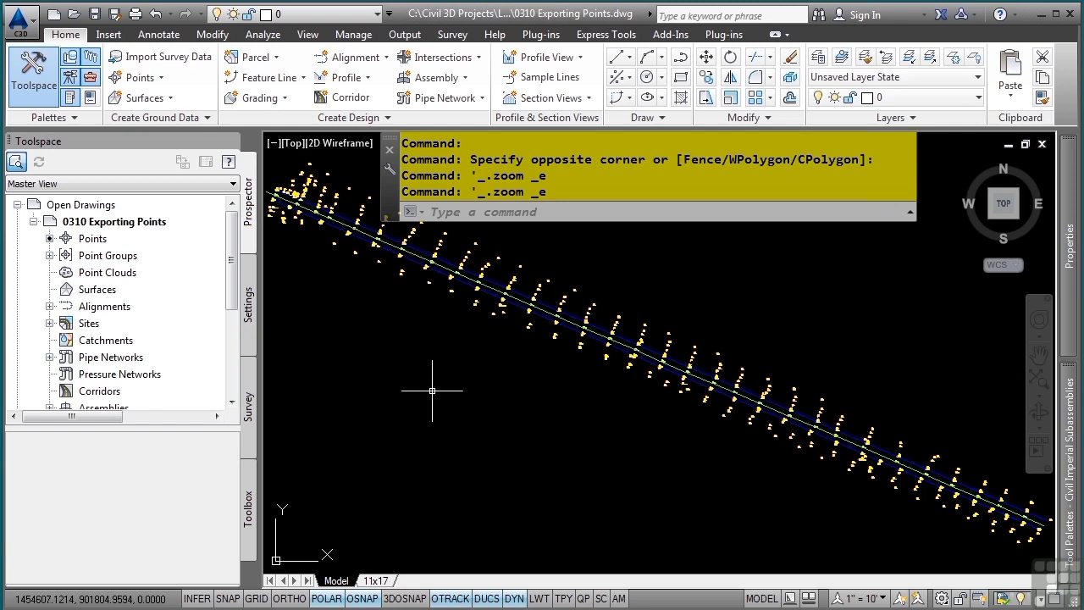
Check the export commands offered for all points and for the Points-EG point group without running them
right_click(104, 246)
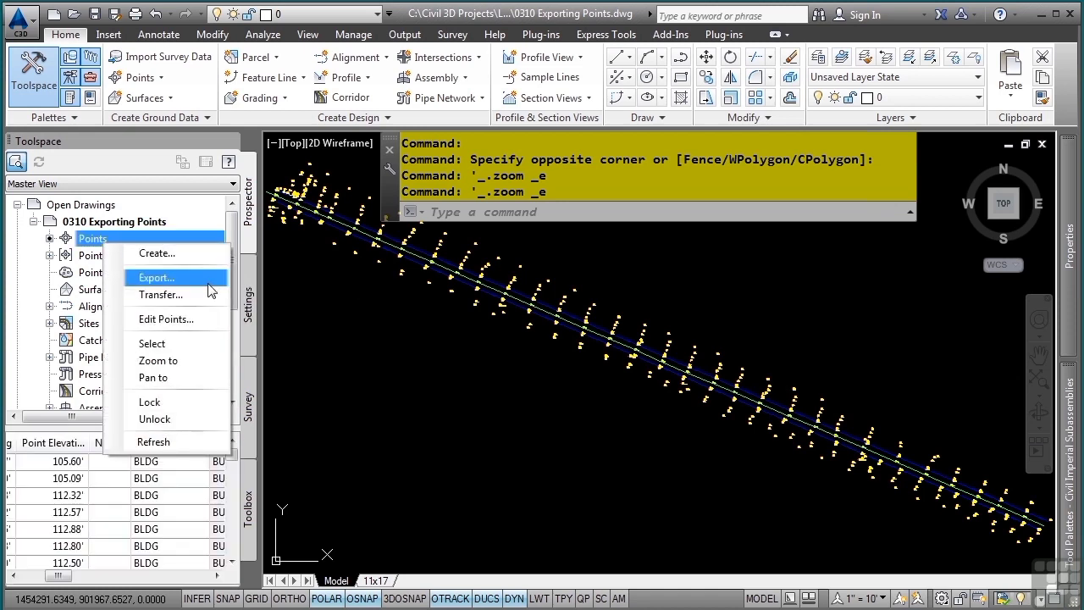
click(51, 255)
click(50, 256)
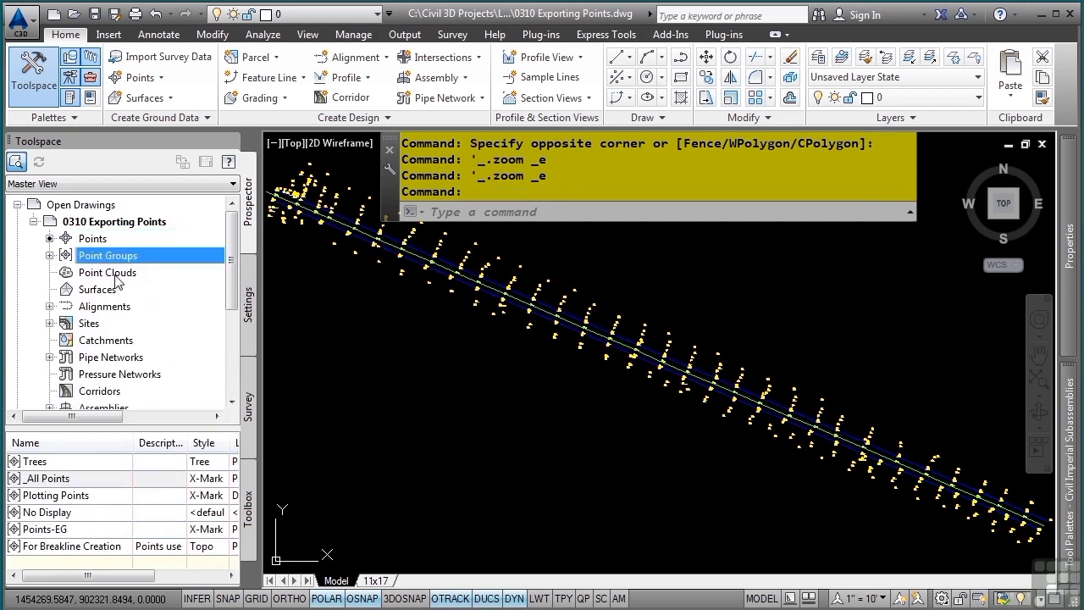
click(50, 256)
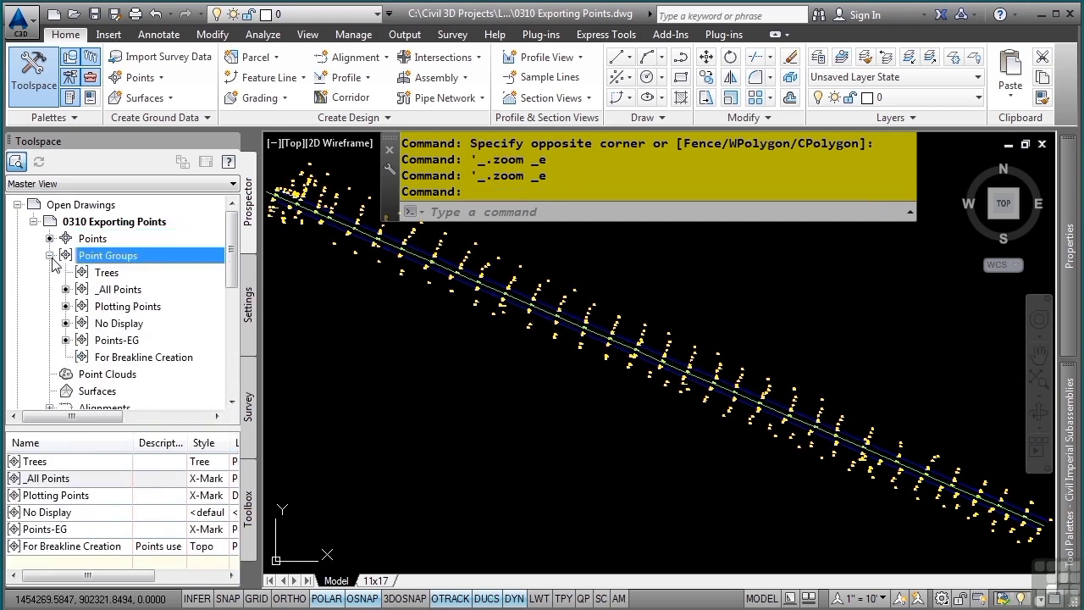
right_click(125, 339)
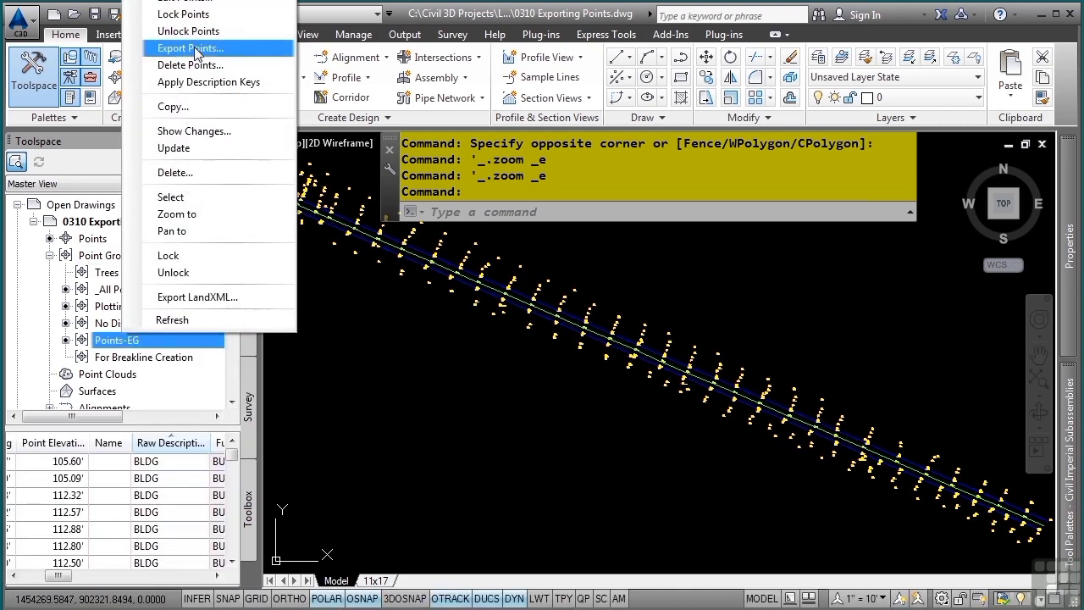
click(51, 255)
Start exporting the drawing's whole point collection and choose the PNEZD (comma delimited) format
right_click(100, 239)
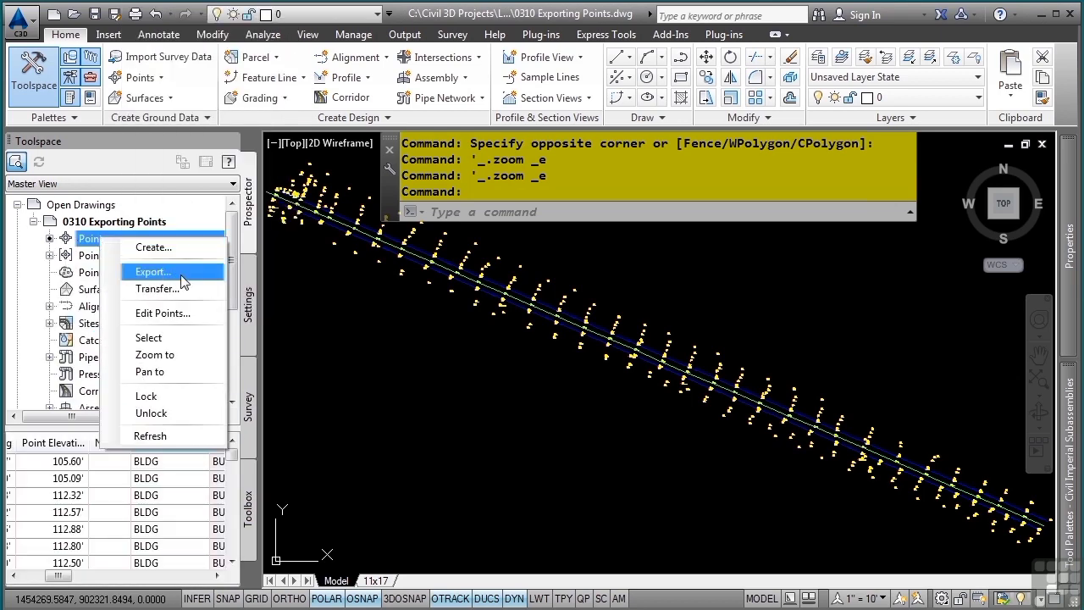
click(183, 274)
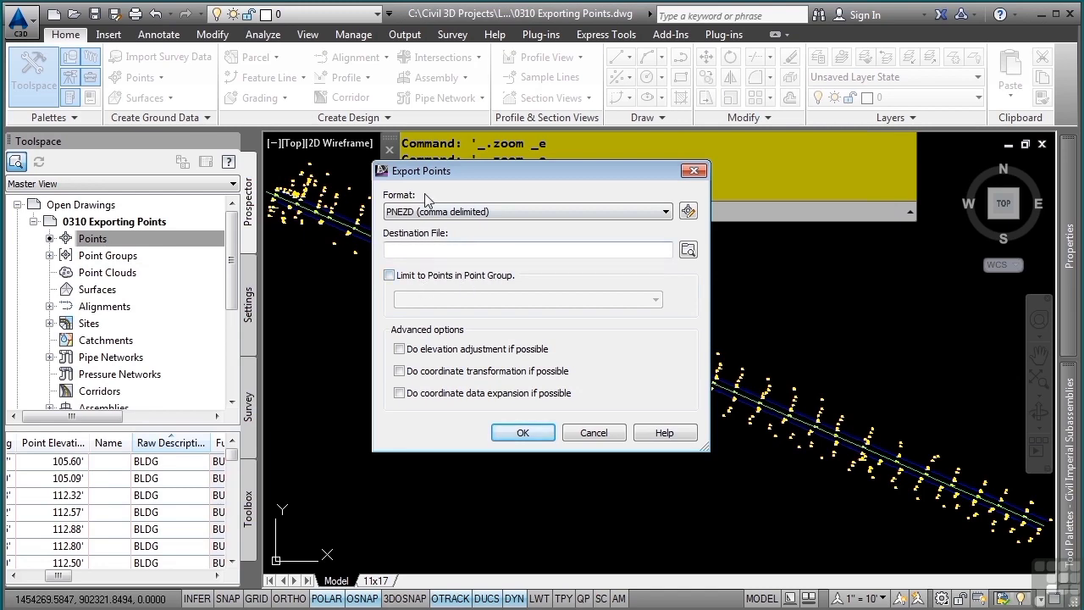
click(461, 215)
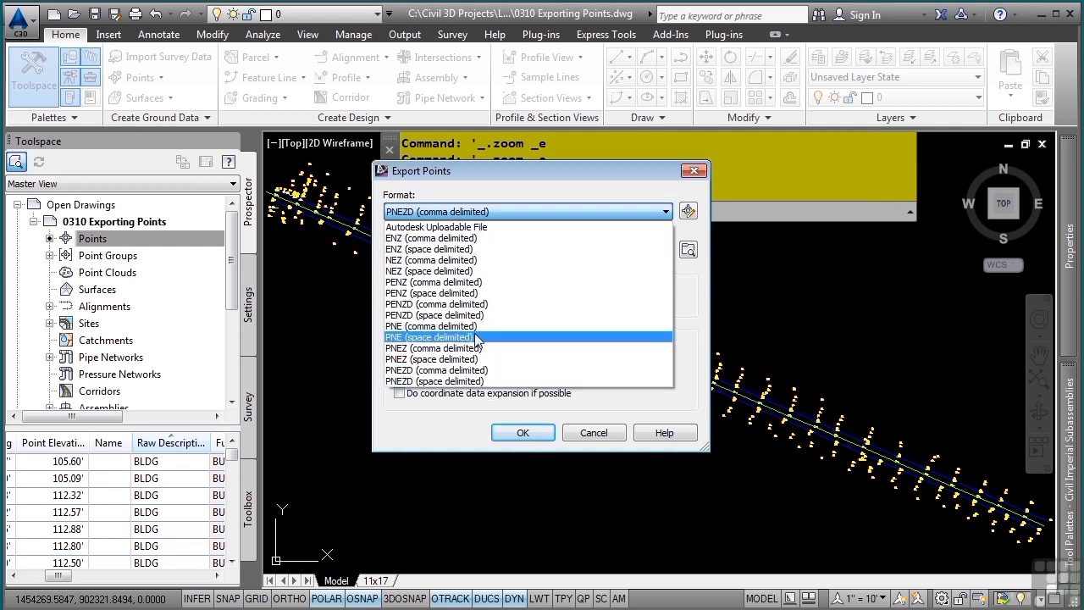
click(477, 370)
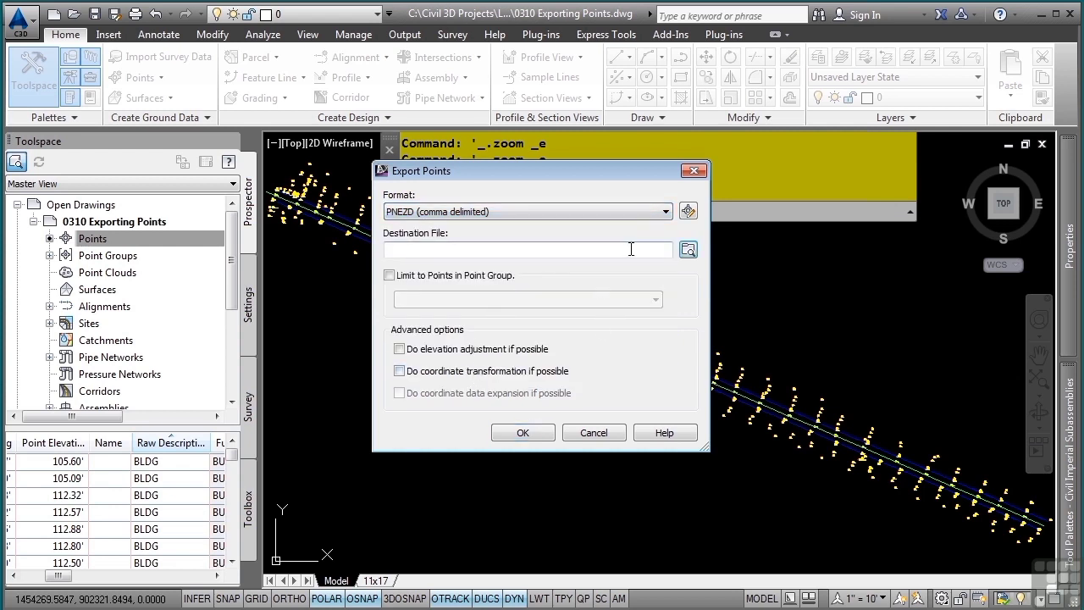
Set the export destination to a text file named RDWY1 in the Survey folder and export the points
click(687, 248)
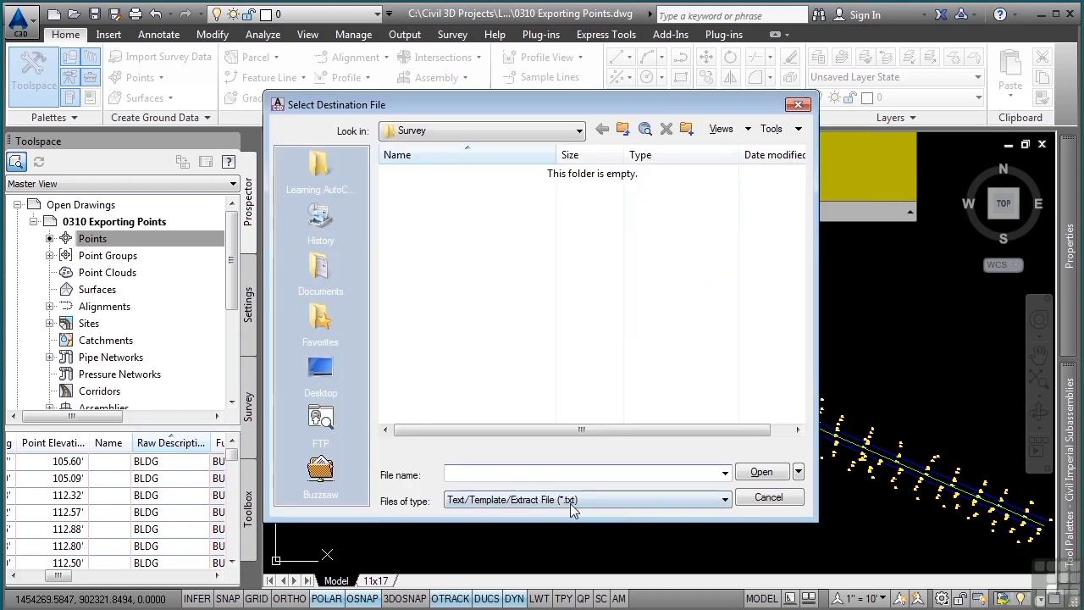
text(RDWY1)
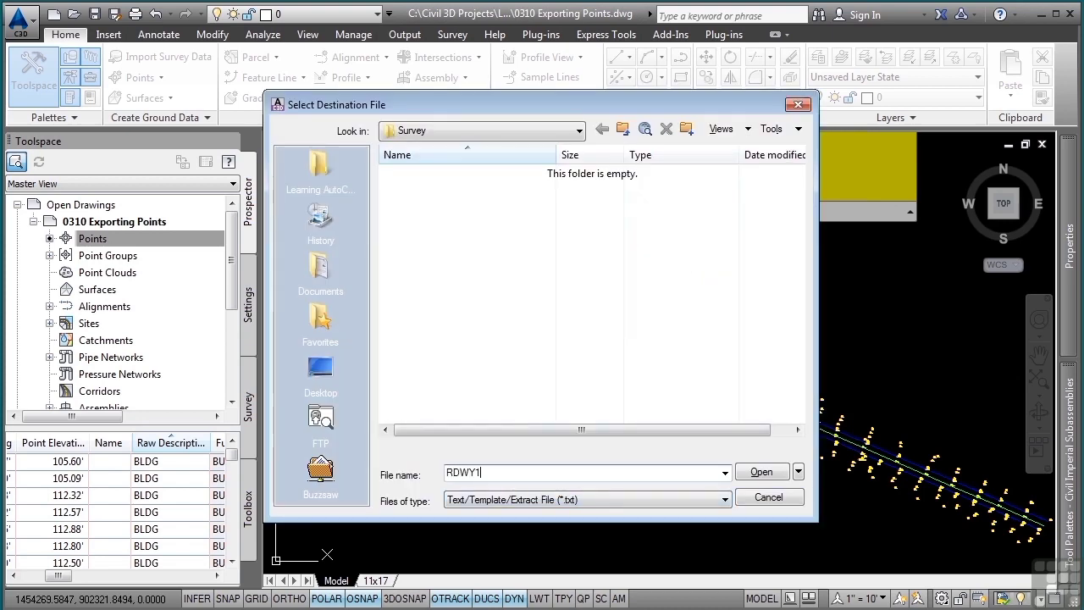
key(Return)
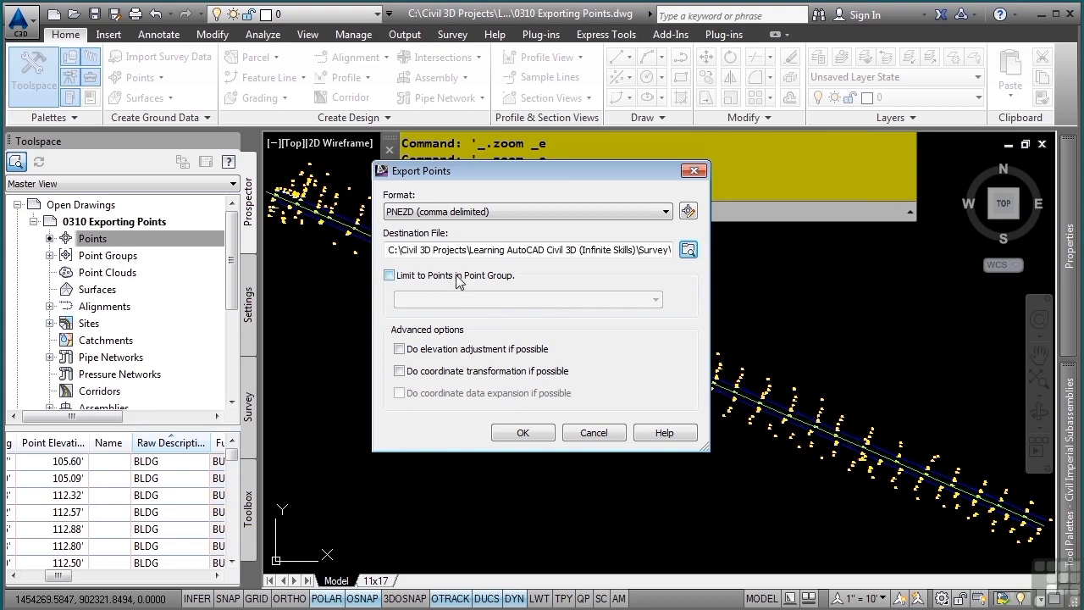
click(520, 425)
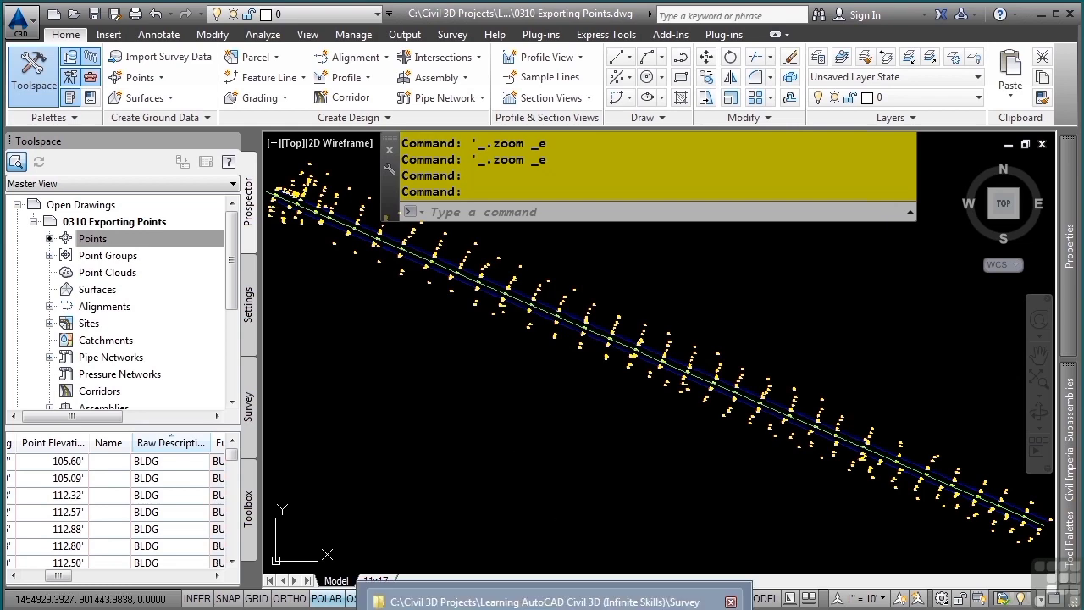
Switch to the Survey folder in Windows Explorer, open RDWY1.txt to check the exported point data, and close it
click(542, 601)
click(424, 278)
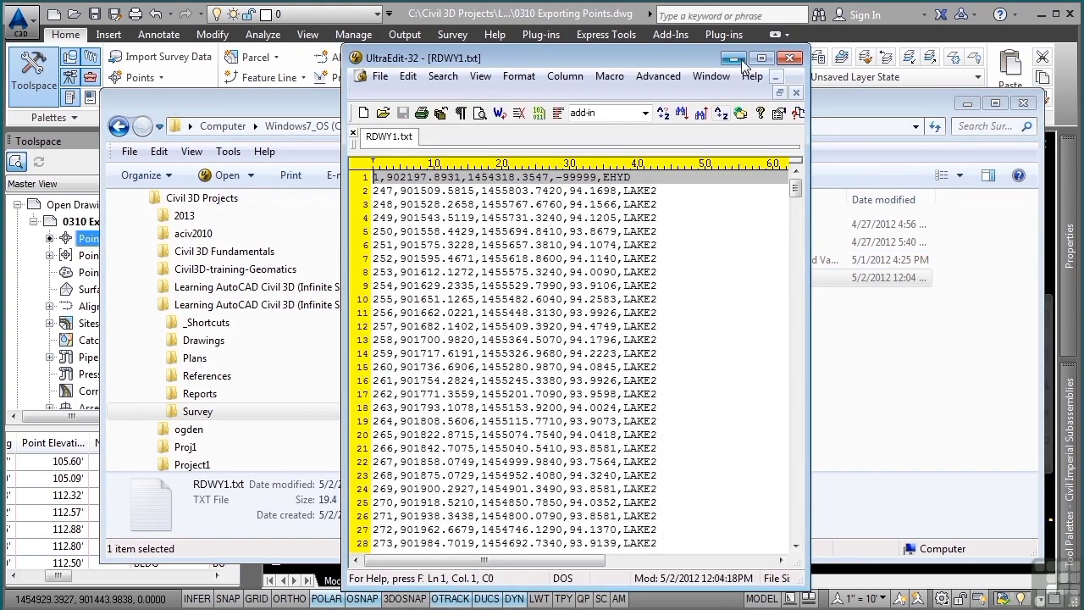
click(790, 57)
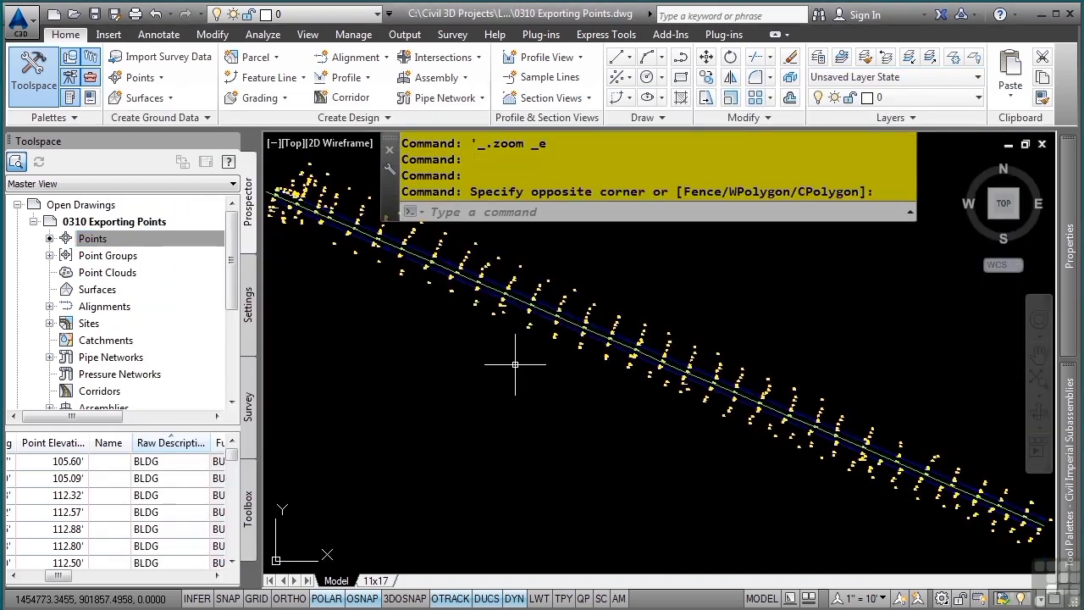
Start a points transfer with source format PNEZD (comma delimited) and add Points-EG.csv as the source file
right_click(93, 242)
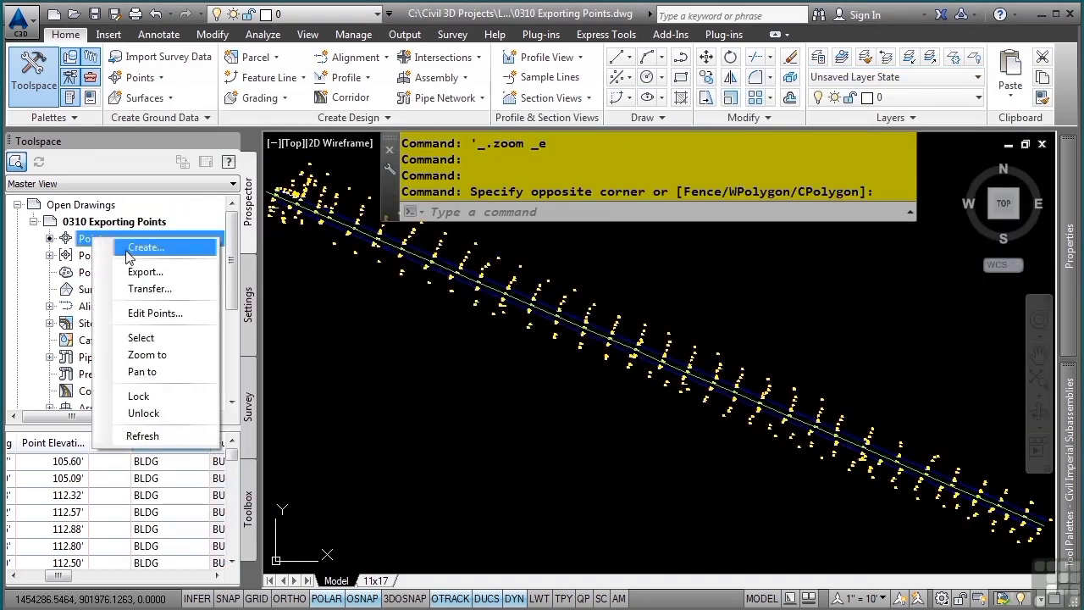
click(169, 291)
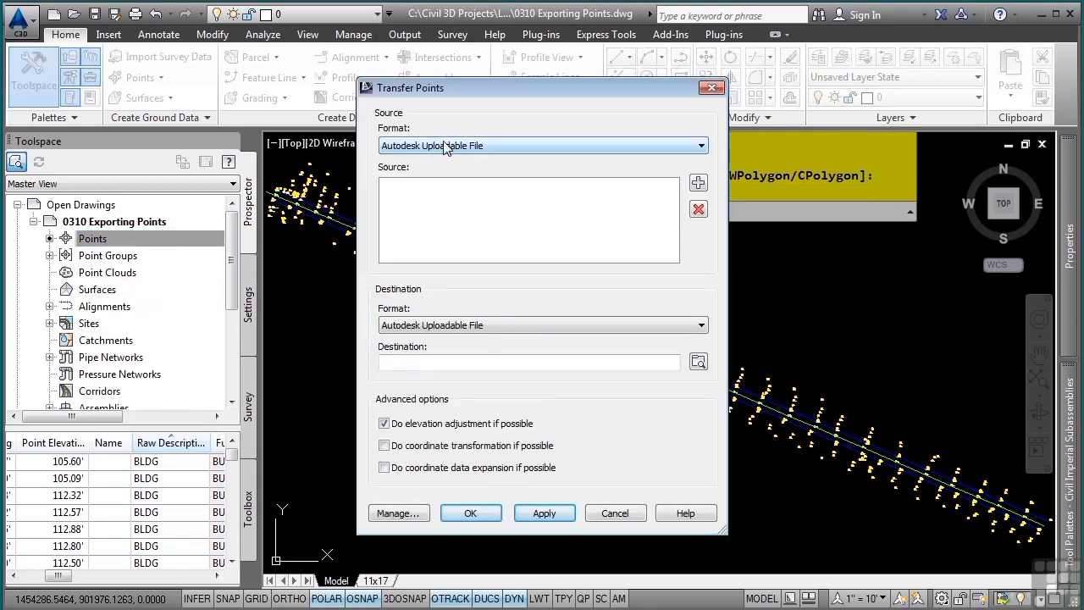
click(446, 148)
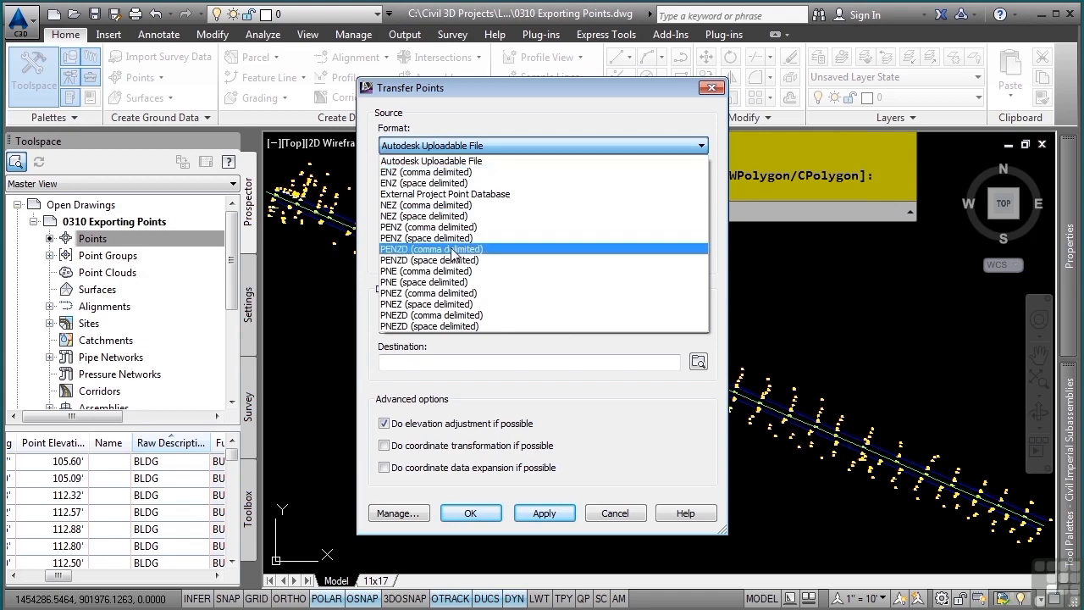
click(471, 315)
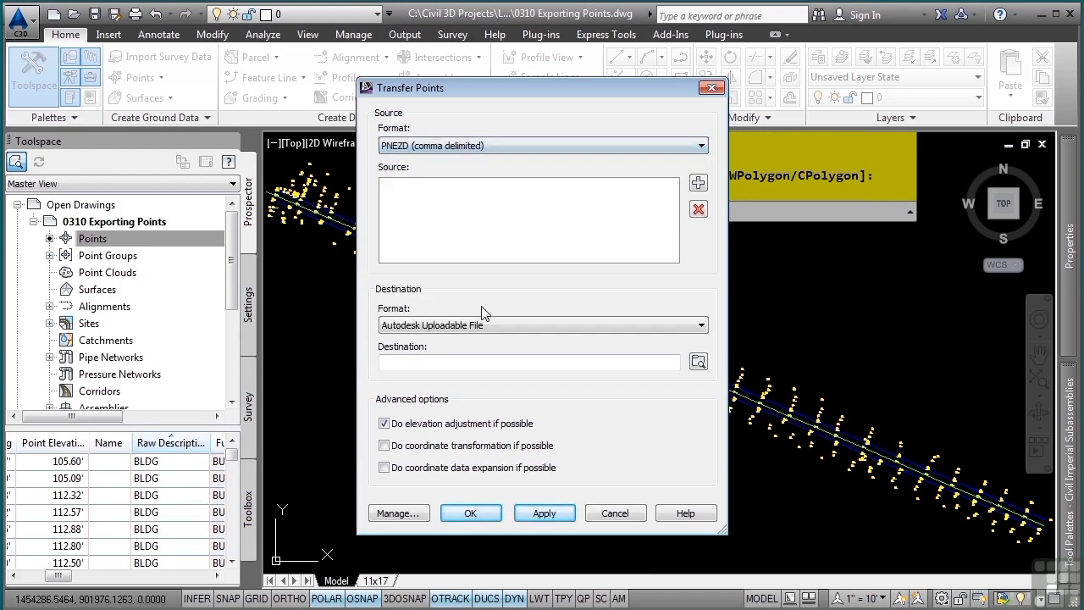
click(697, 183)
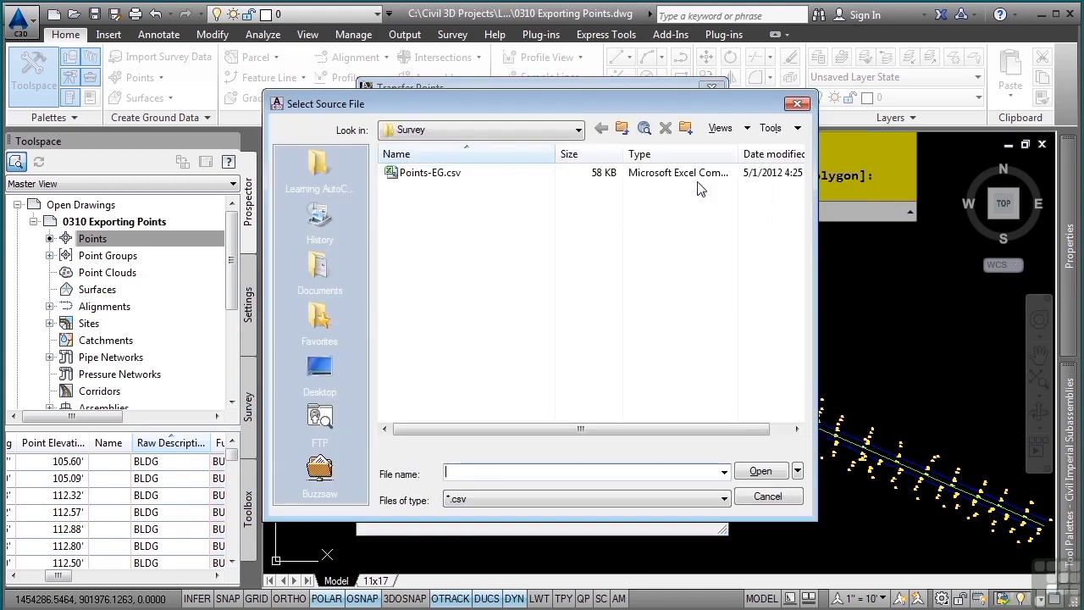
double_click(453, 176)
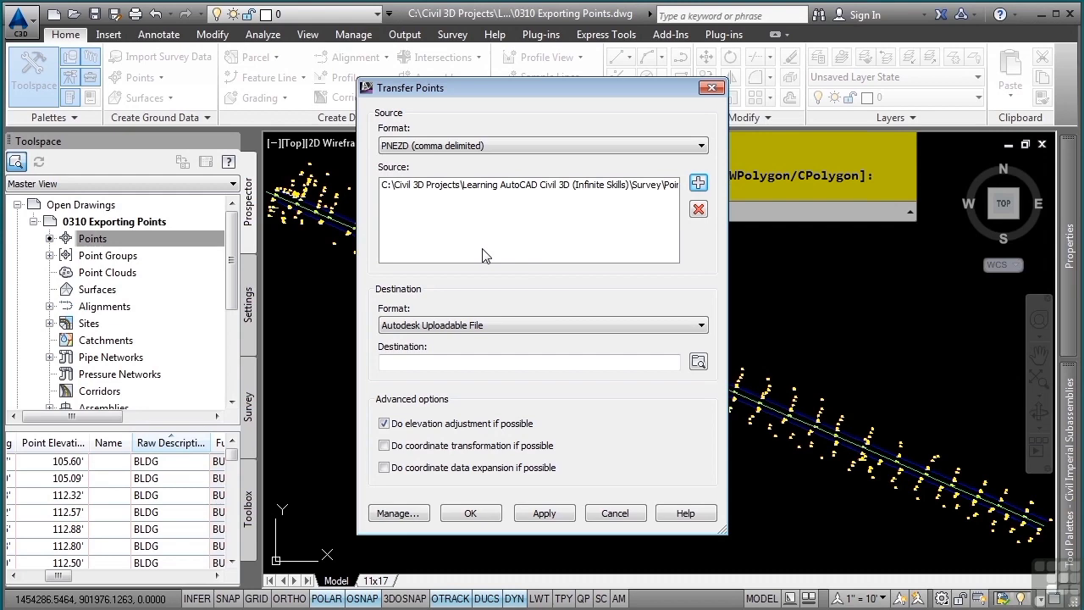
Transfer the points to a text file named Points in ENZ (comma delimited) format, with elevation adjustment turned off
click(532, 326)
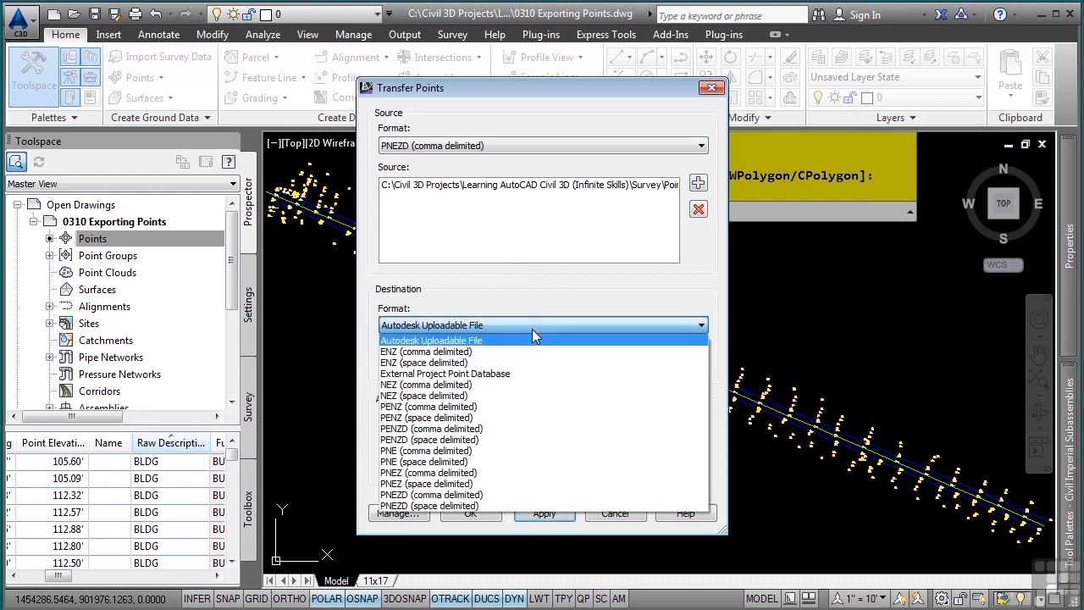
click(505, 351)
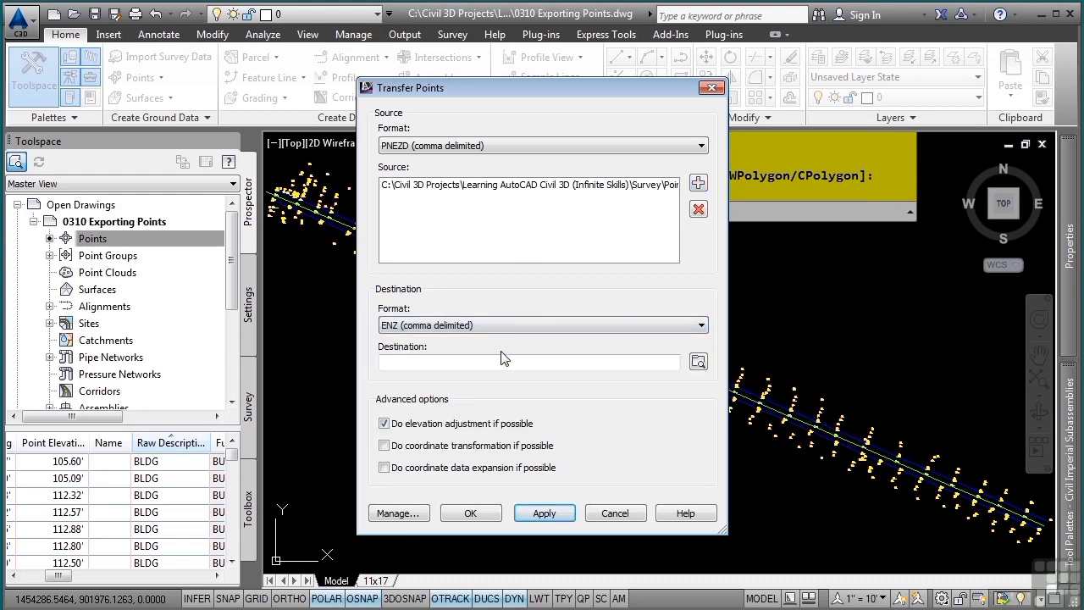
click(698, 361)
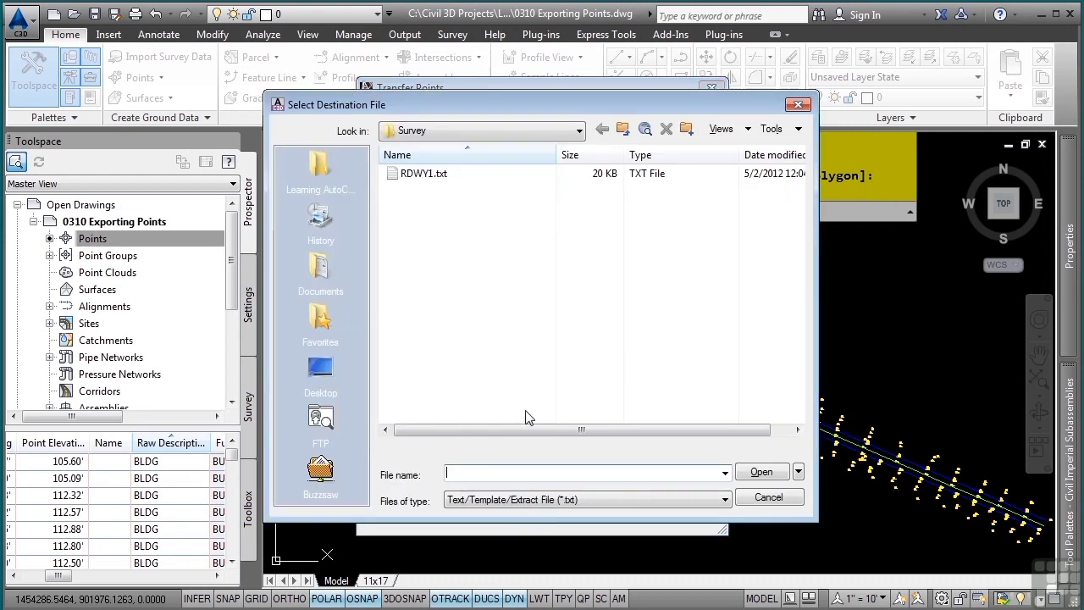
text(Points)
key(Return)
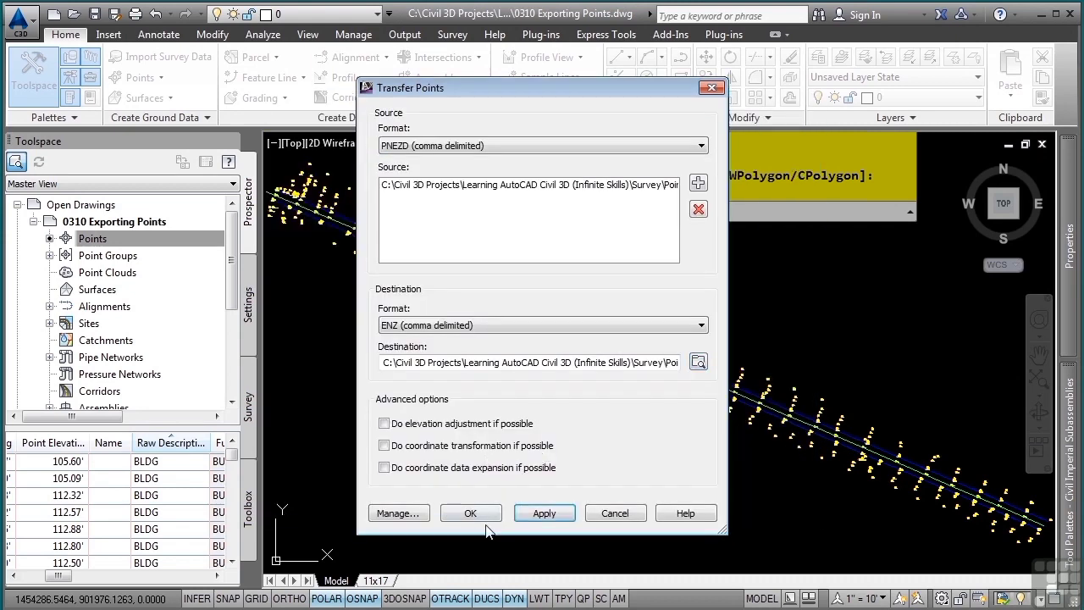
click(477, 515)
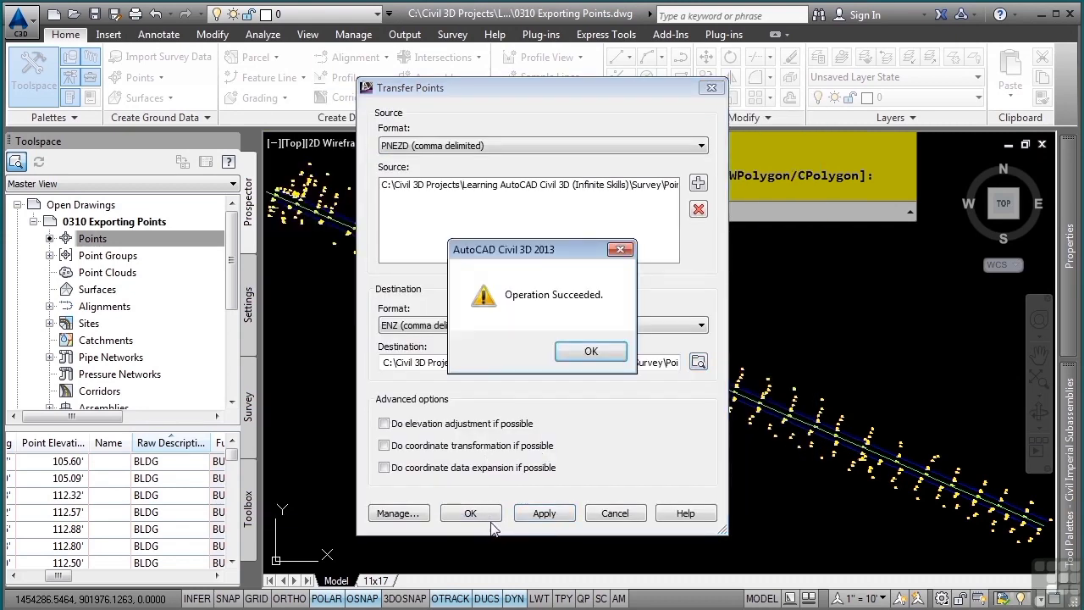
click(590, 350)
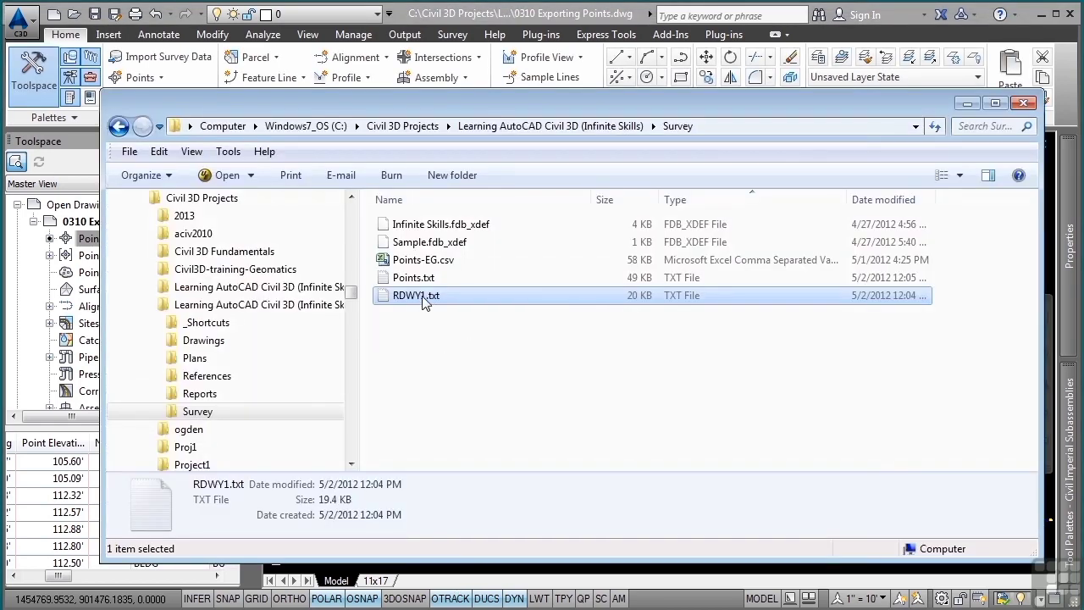
Open Points.txt from the Survey folder to check the converted coordinates, close it, and return to the Civil 3D drawing
double_click(428, 278)
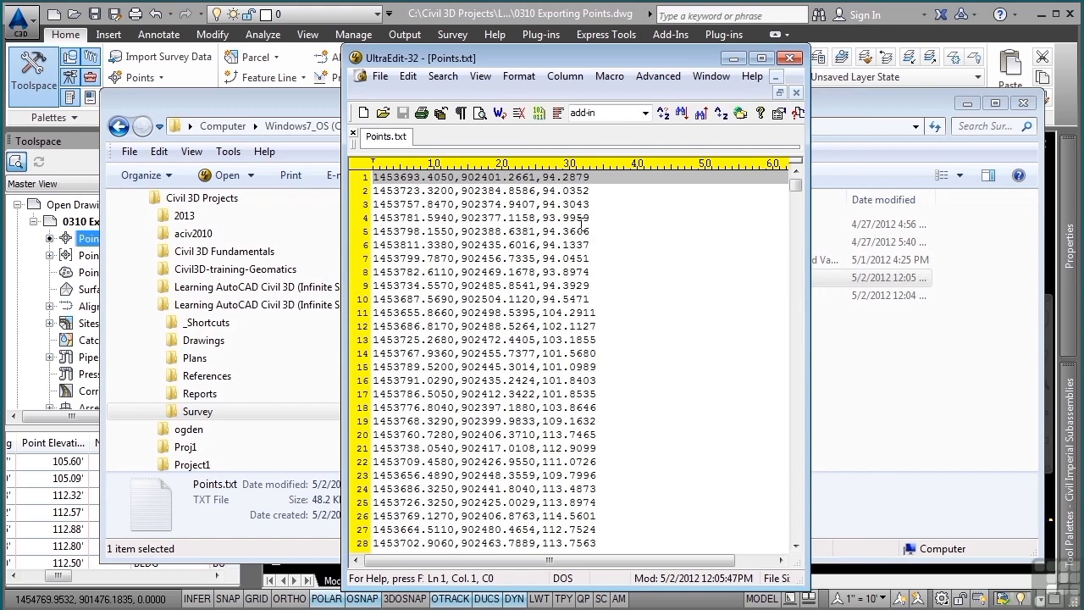
click(790, 58)
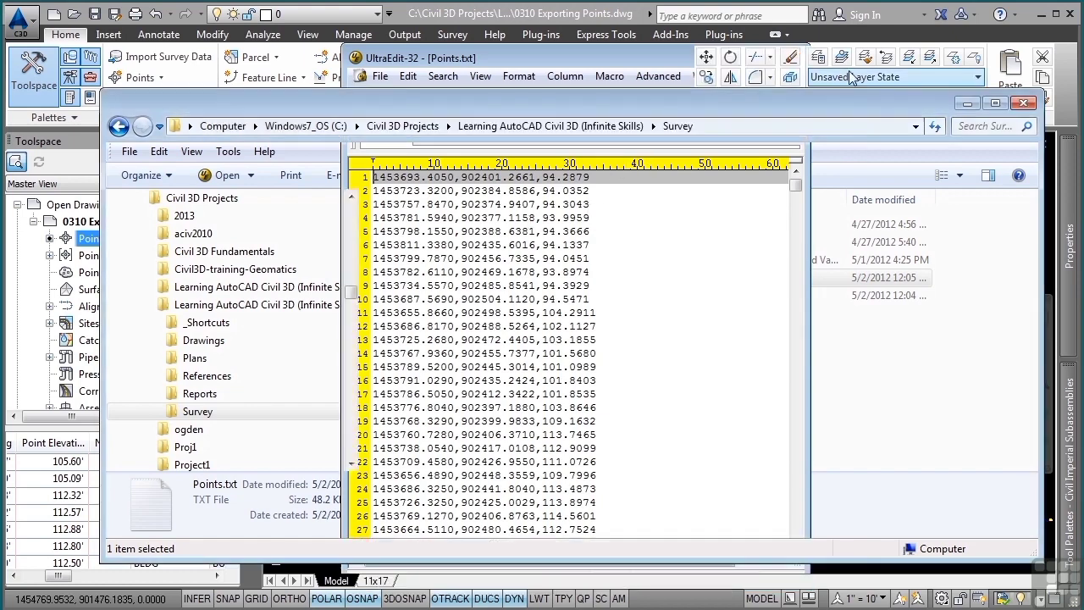
click(967, 103)
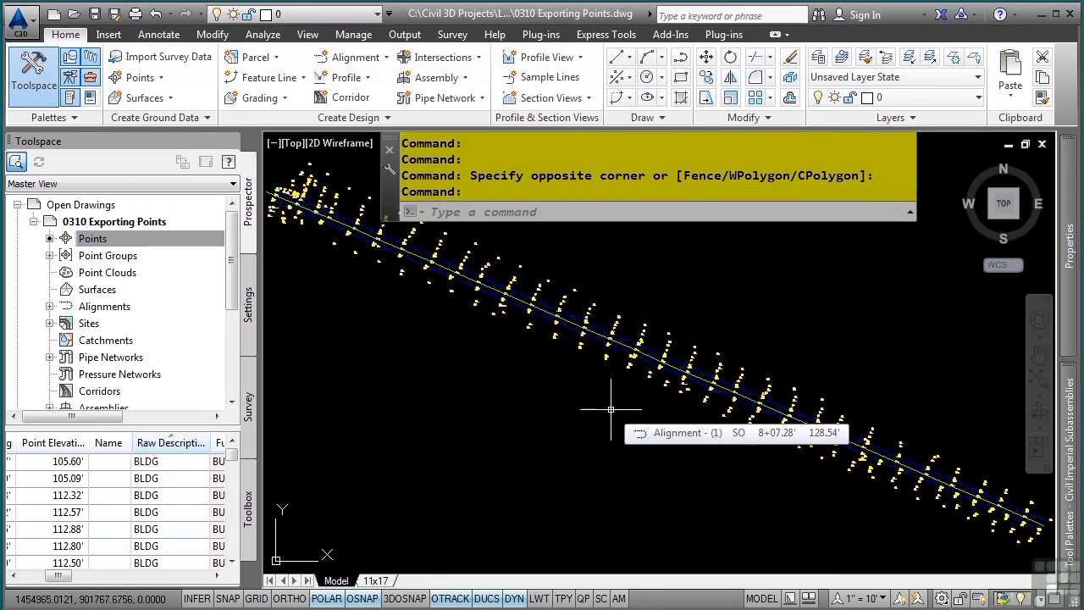